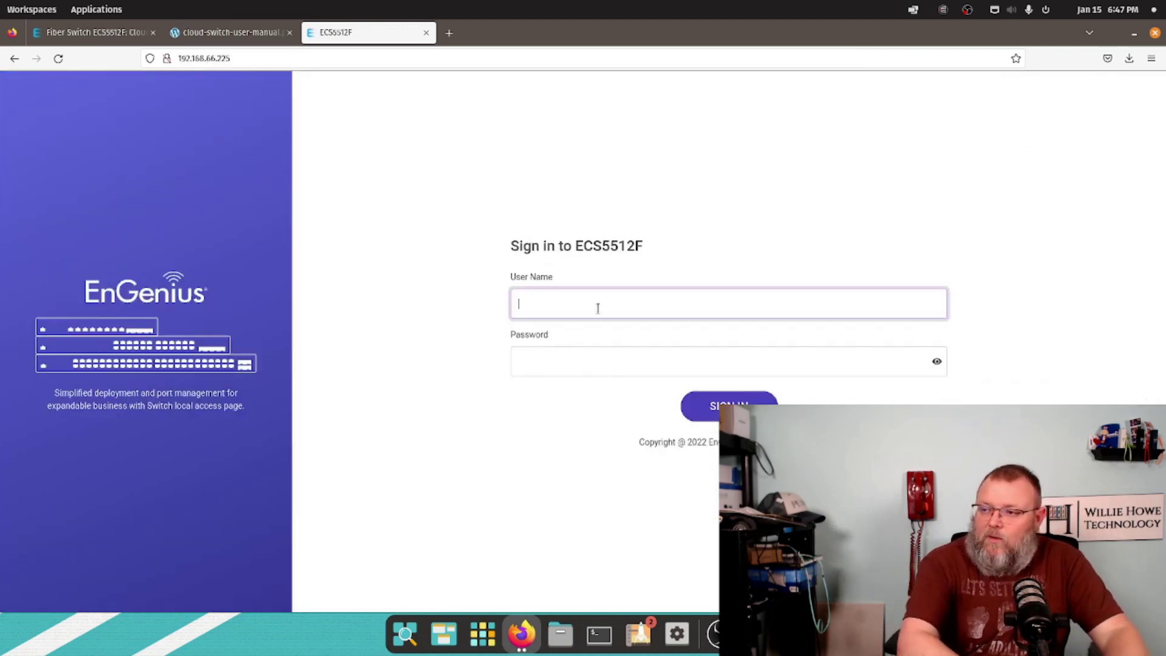
- Sign in as admin, then enter and confirm a new admin password to reach the Dashboard
{"action": "key", "text": "Tab"}
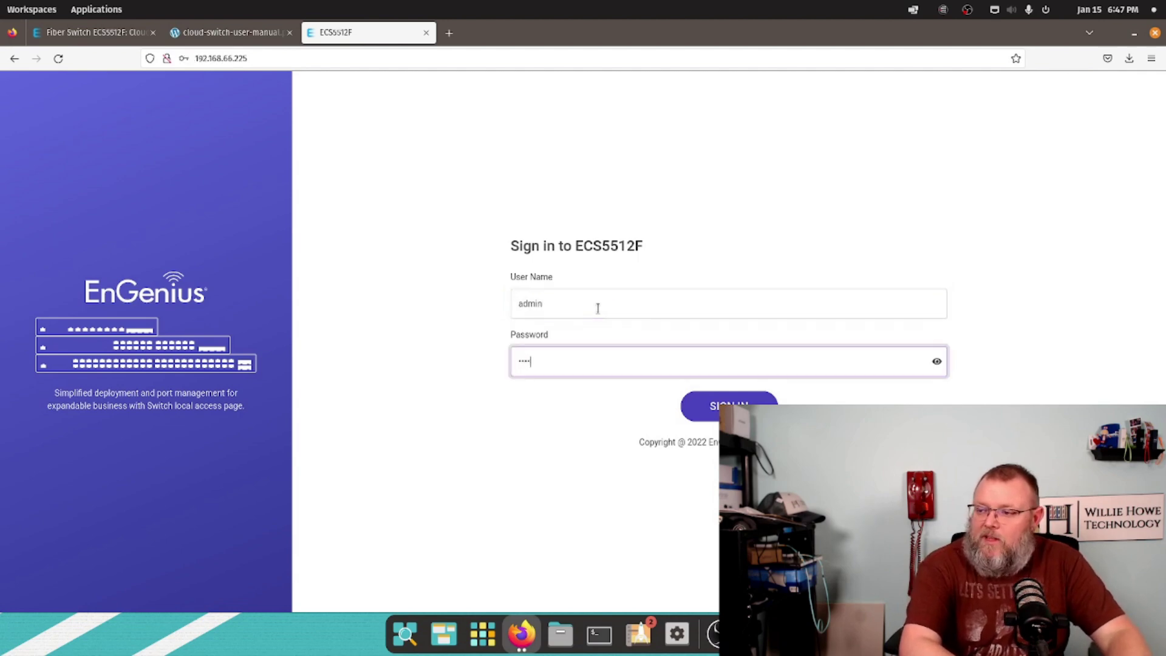
{"action": "key", "text": "Return"}
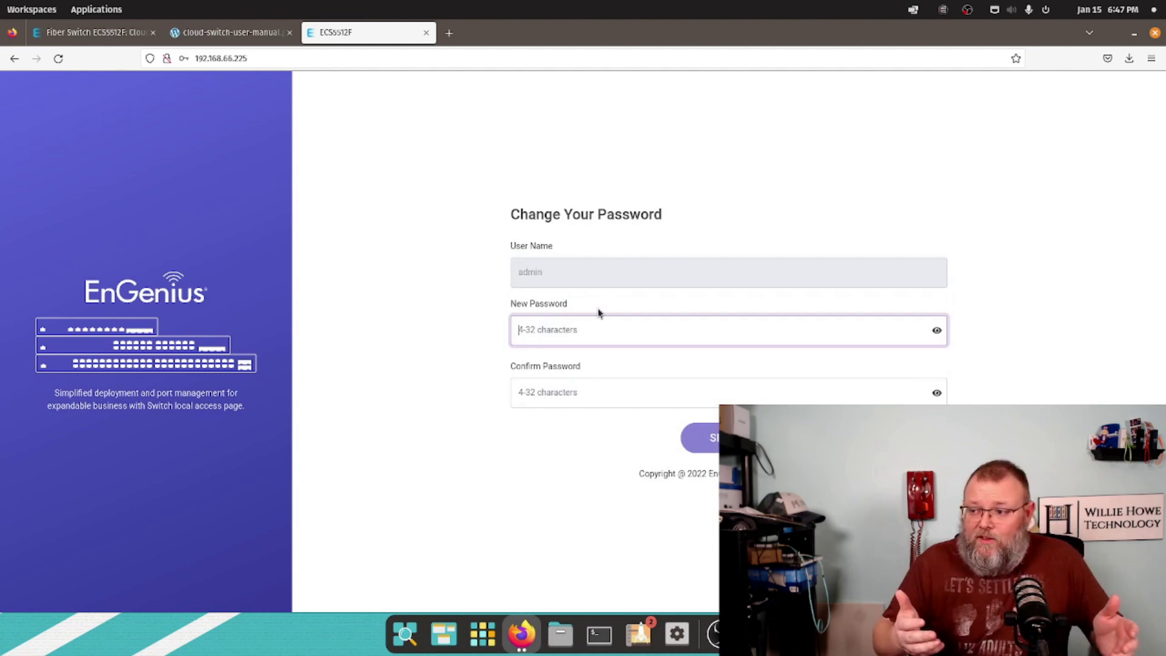
{"action": "type", "text": "*********"}
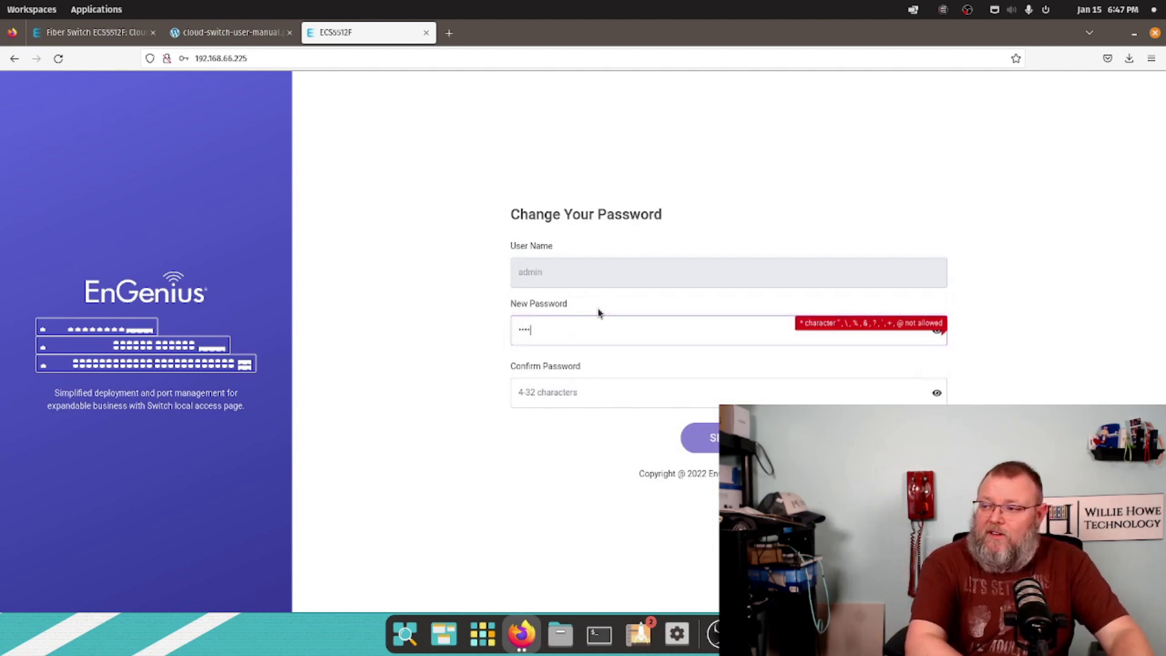
{"action": "key", "text": "BackSpace"}
{"action": "key", "text": "BackSpace"}
{"action": "key", "text": "BackSpace"}
{"action": "key", "text": "BackSpace"}
{"action": "key", "text": "BackSpace"}
{"action": "key", "text": "BackSpace"}
{"action": "key", "text": "BackSpace"}
{"action": "key", "text": "BackSpace"}
{"action": "key", "text": "BackSpace"}
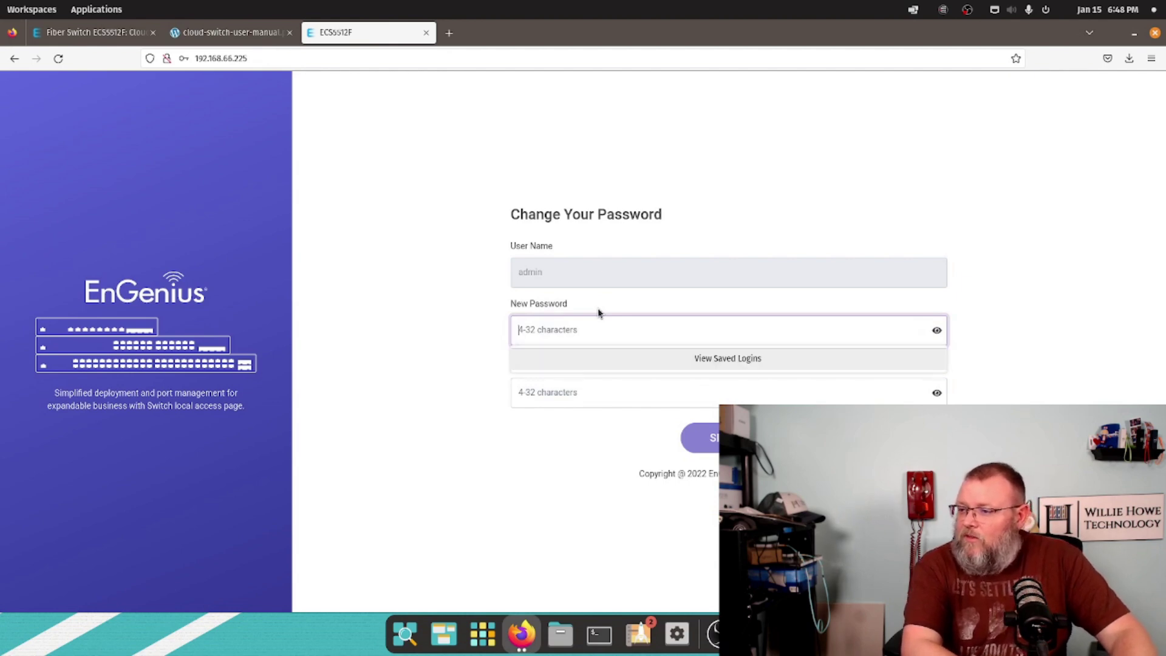
{"action": "type", "text": "**"}
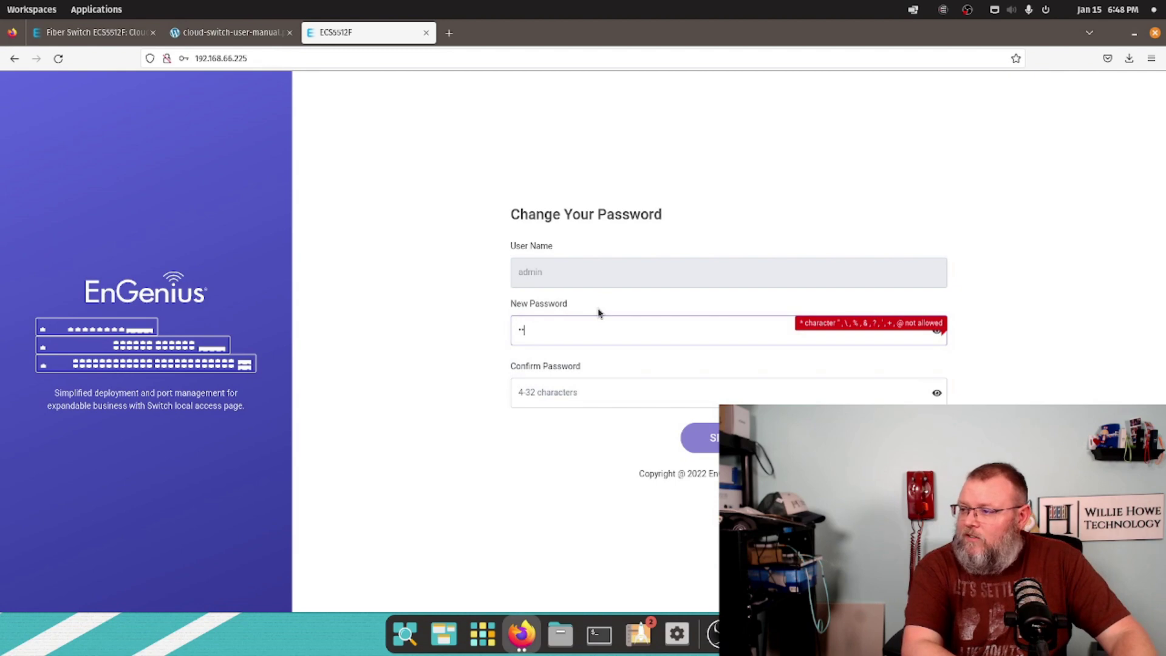
{"action": "key", "text": "BackSpace"}
{"action": "key", "text": "BackSpace"}
{"action": "type", "text": "*******"}
{"action": "key", "text": "Tab"}
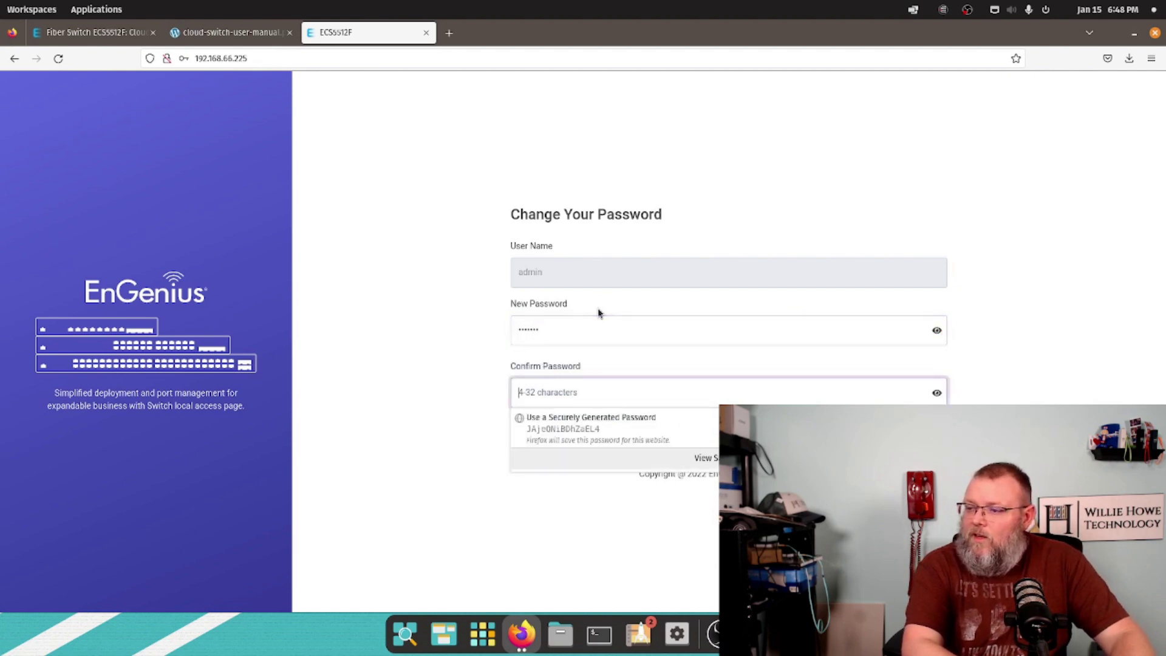
{"action": "type", "text": "*******"}
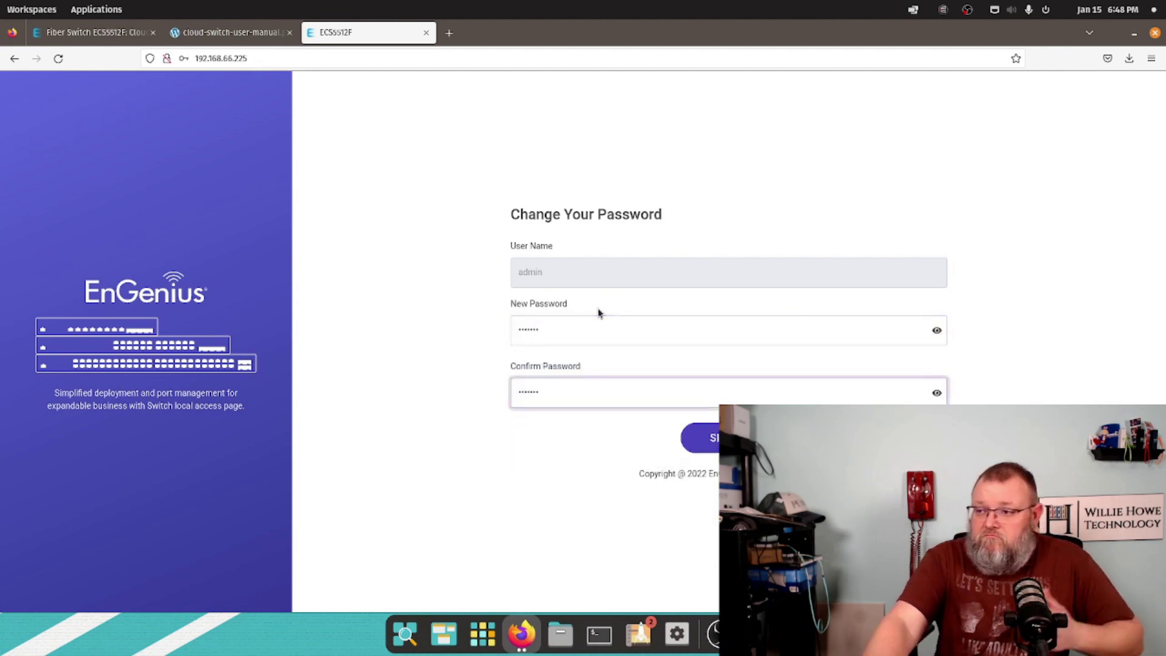
{"action": "left_click", "coordinate": [704, 438]}
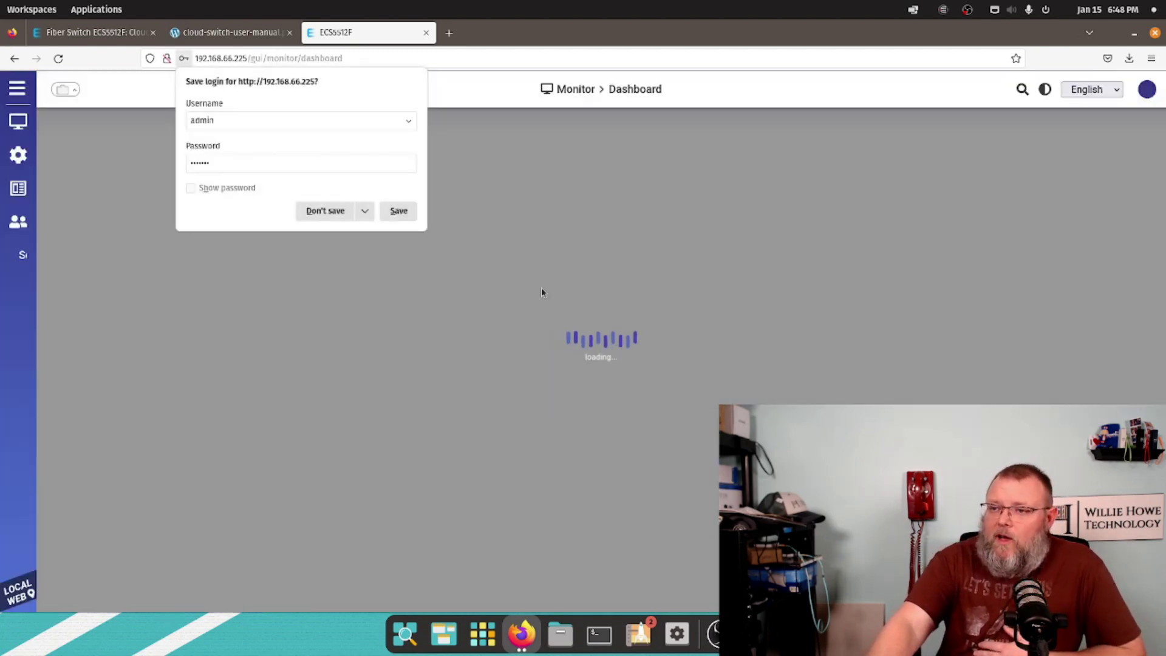
- Decline saving the login, then review the Dashboard Summary (firmware v1.2.63-3.03.123) and default VLAN 1
{"action": "left_click", "coordinate": [310, 210]}
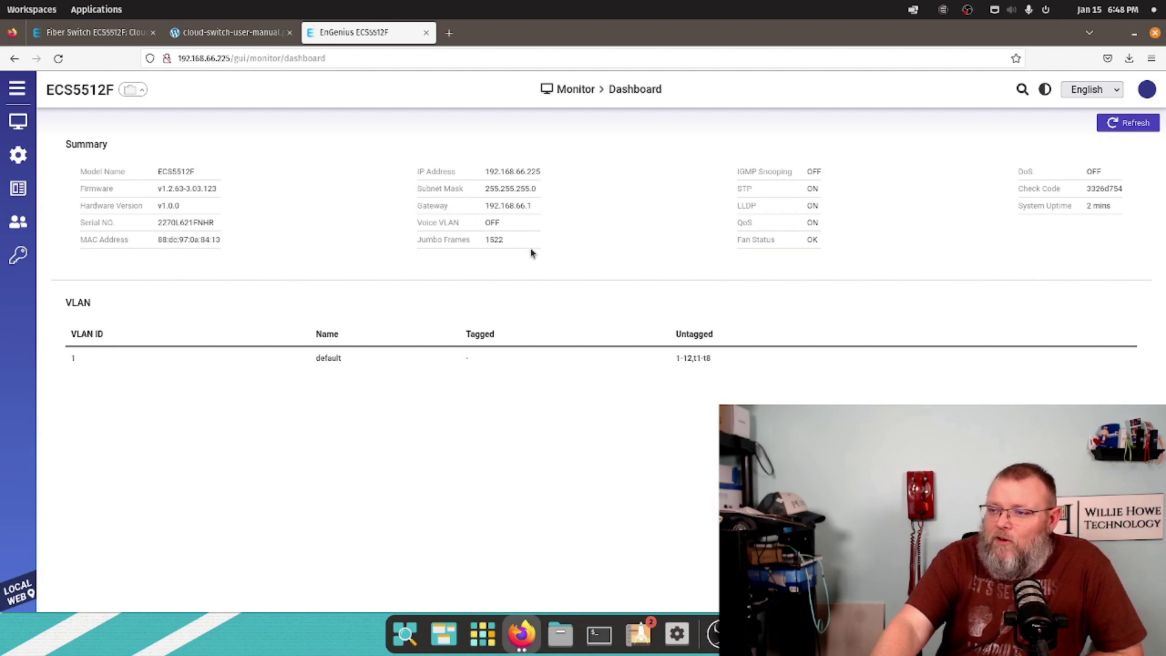
{"action": "double_click", "coordinate": [504, 228]}
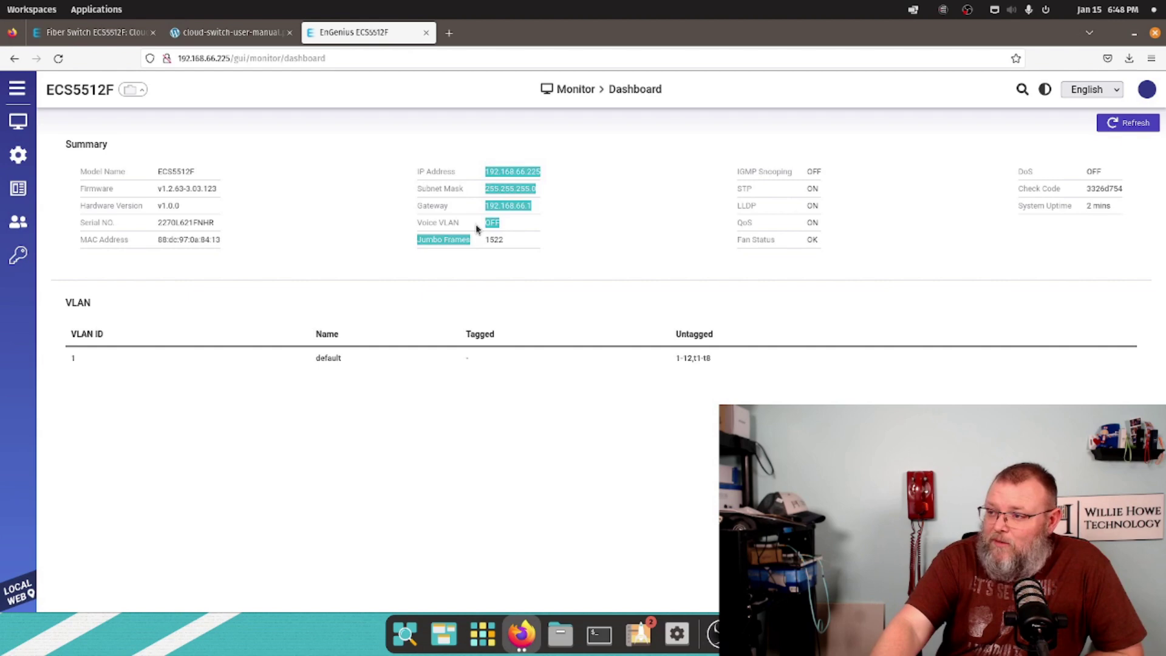
{"action": "left_click", "coordinate": [513, 232]}
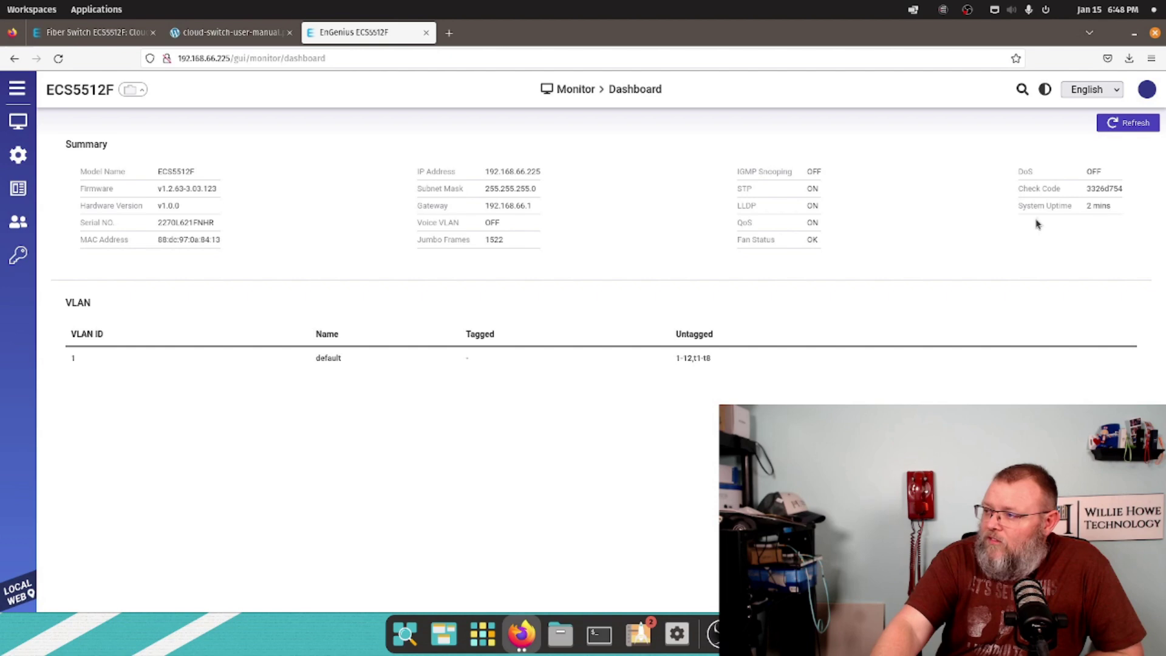
{"action": "mouse_move", "coordinate": [18, 122]}
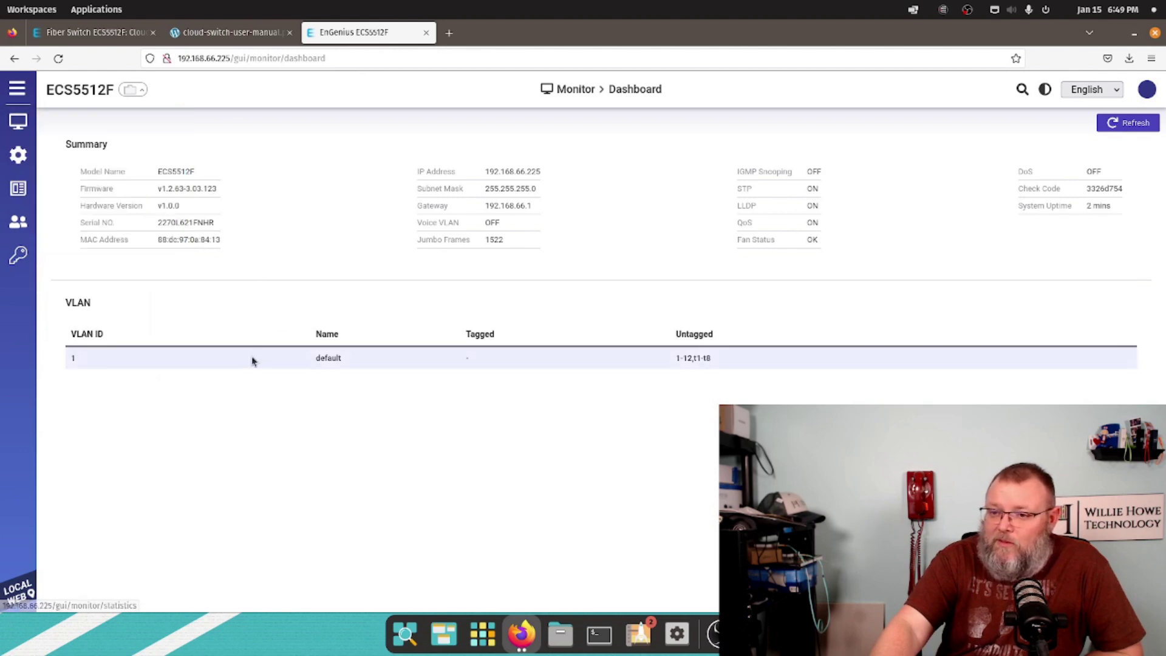
- Look over the Realtime Meters page
{"action": "left_click", "coordinate": [97, 158]}
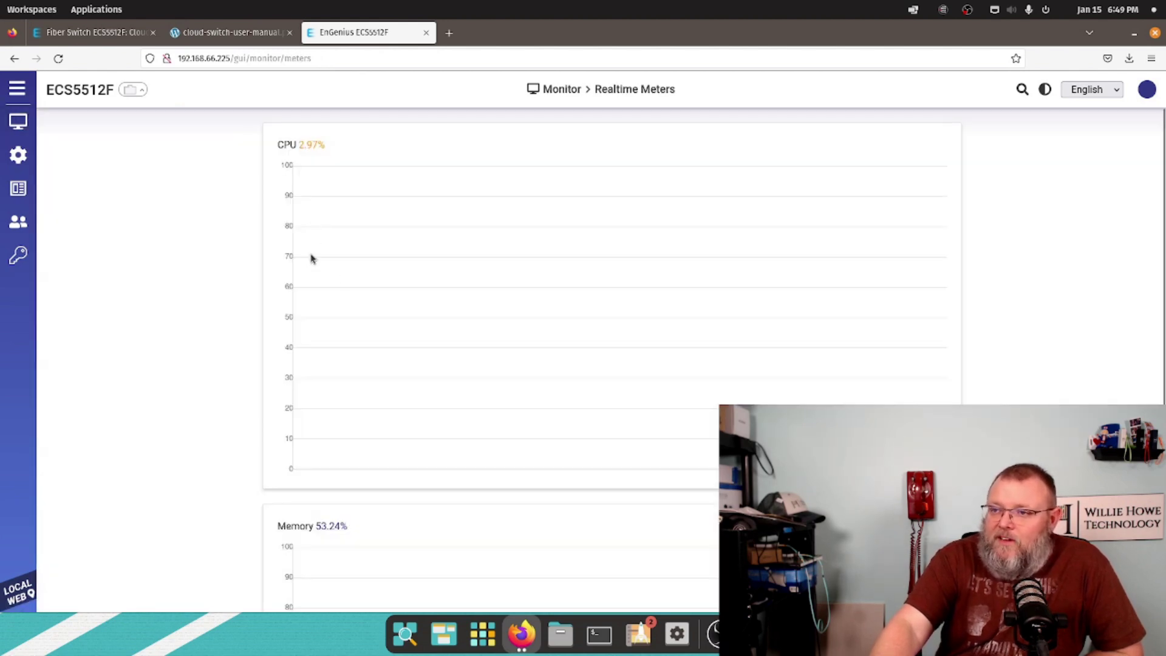
{"action": "scroll", "coordinate": [340, 273], "scroll_direction": "down", "scroll_amount": 3}
{"action": "scroll", "coordinate": [359, 290], "scroll_direction": "down", "scroll_amount": 2}
{"action": "scroll", "coordinate": [359, 289], "scroll_direction": "up", "scroll_amount": 5}
{"action": "mouse_move", "coordinate": [18, 122]}
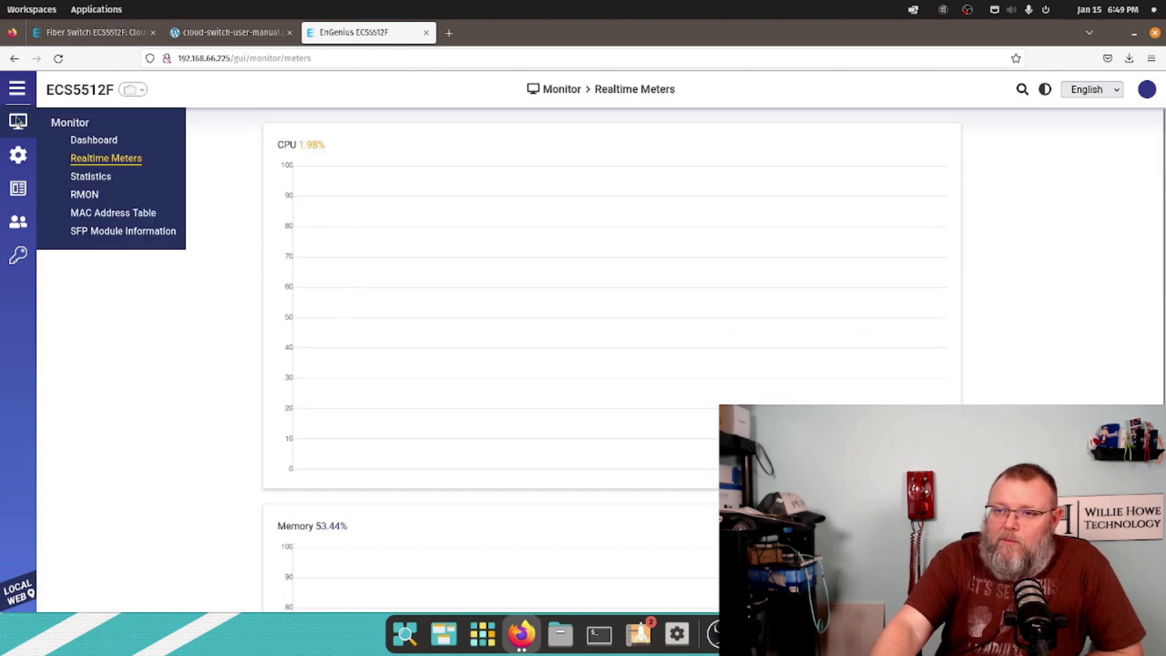
- Review the L2, L3, 802.1X, Port and RMON statistics, then go to MAC Address Table
{"action": "left_click", "coordinate": [113, 178]}
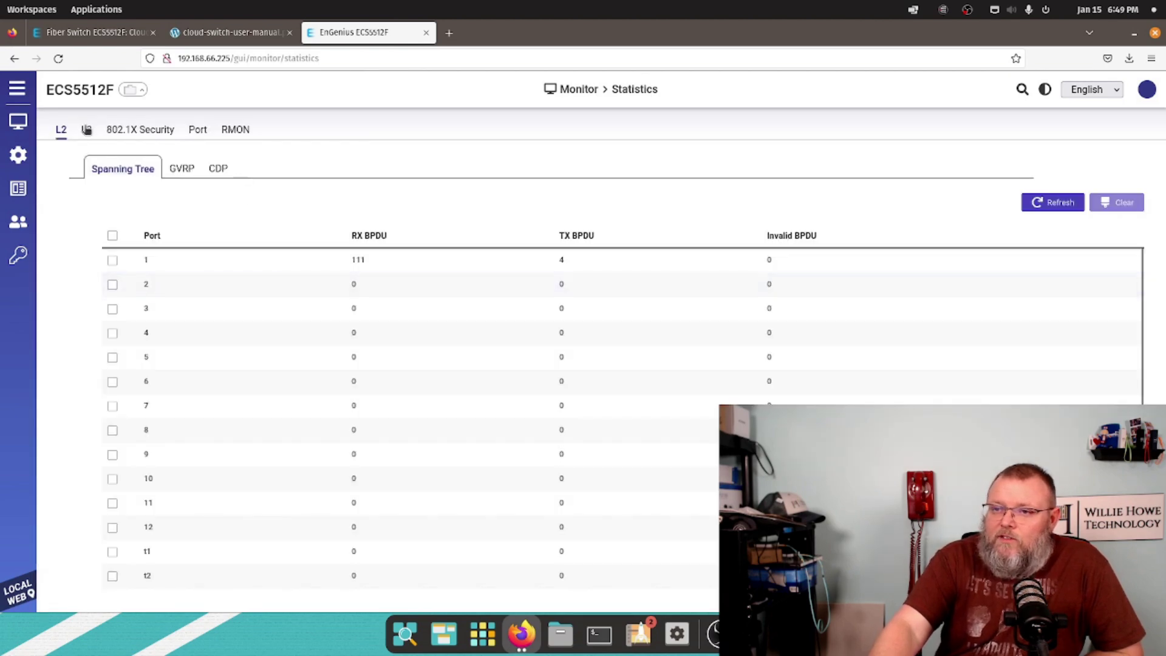
{"action": "left_click", "coordinate": [86, 131]}
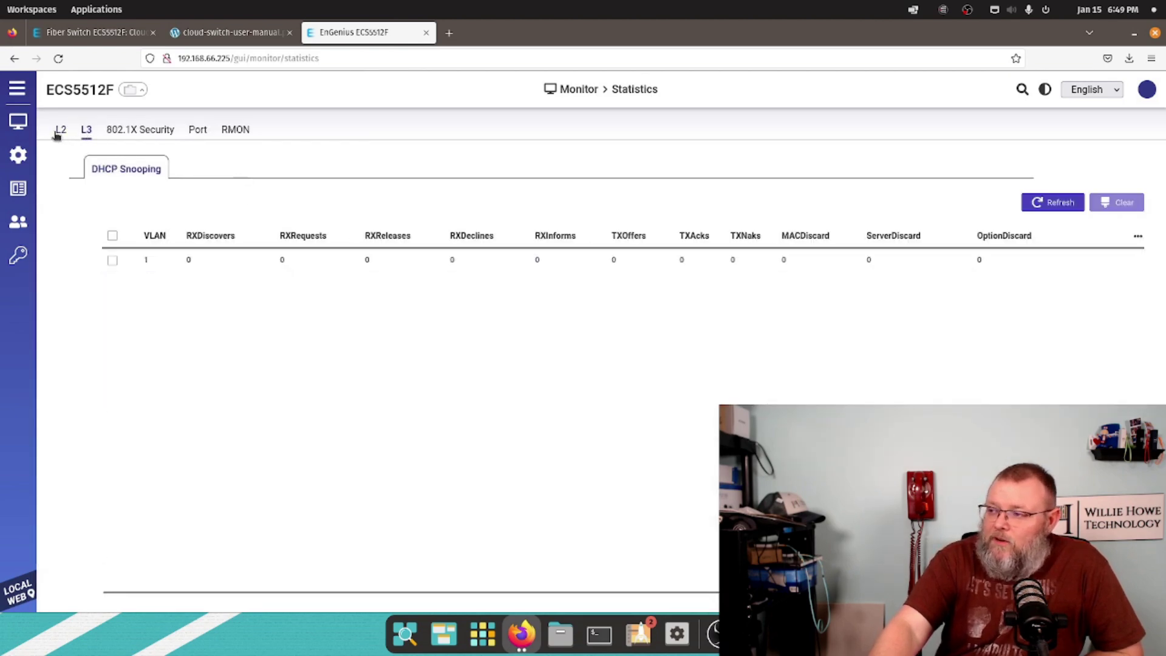
{"action": "left_click", "coordinate": [60, 131]}
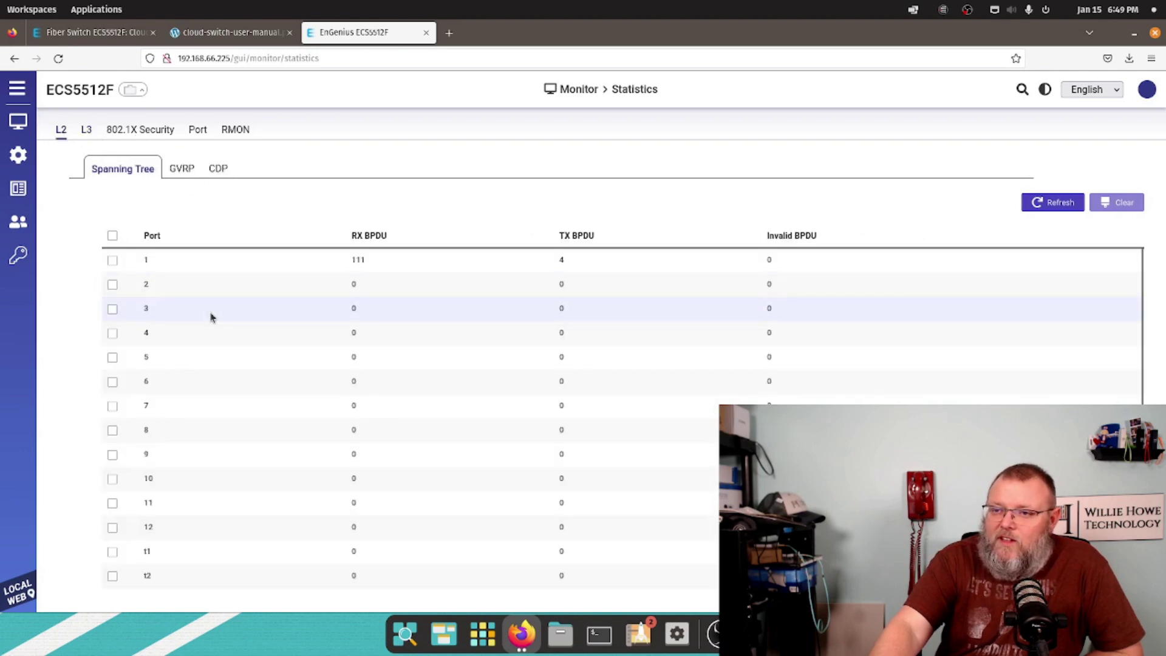
{"action": "left_click", "coordinate": [181, 169]}
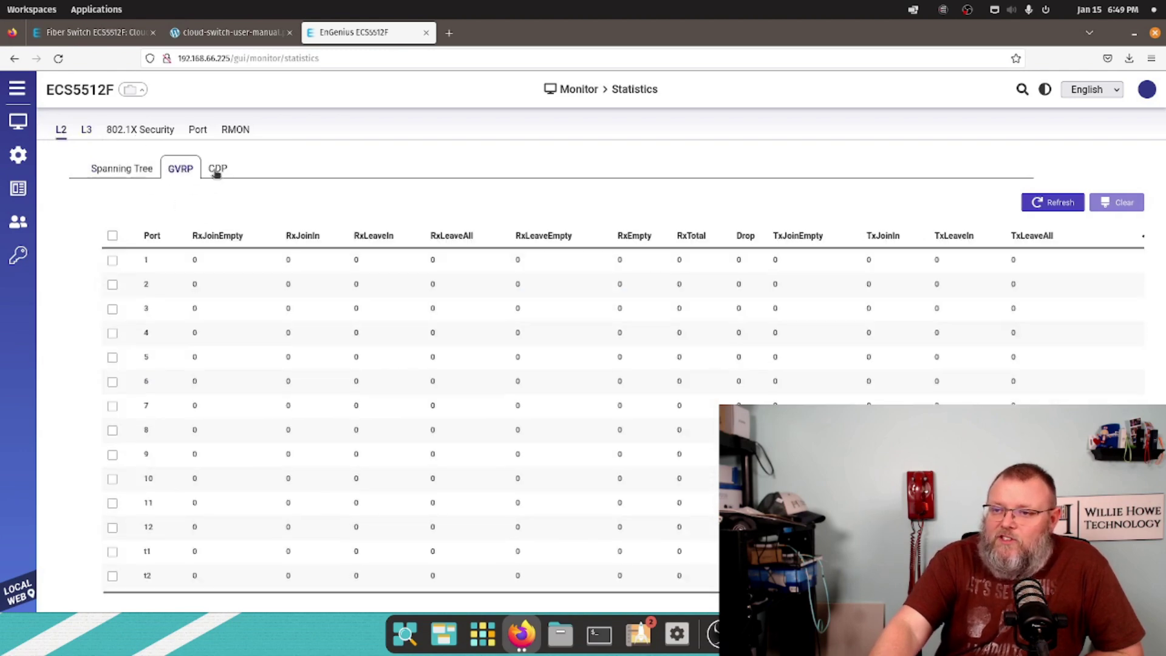
{"action": "left_click", "coordinate": [213, 172]}
{"action": "left_click", "coordinate": [142, 128]}
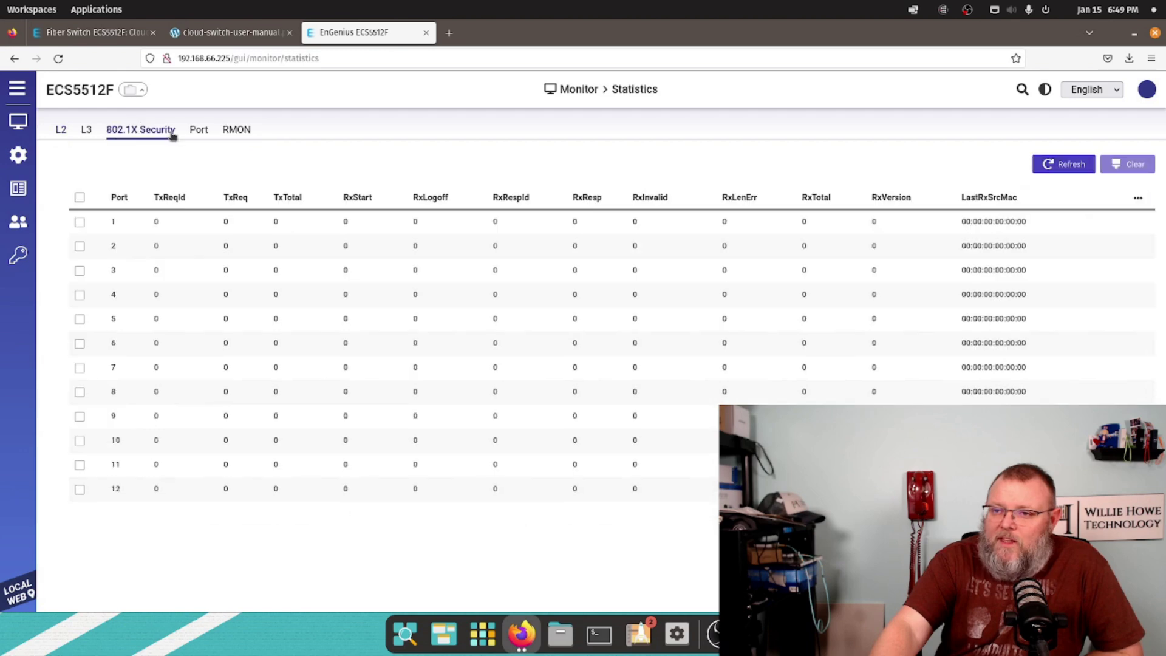
{"action": "left_click", "coordinate": [199, 131]}
{"action": "left_click", "coordinate": [243, 135]}
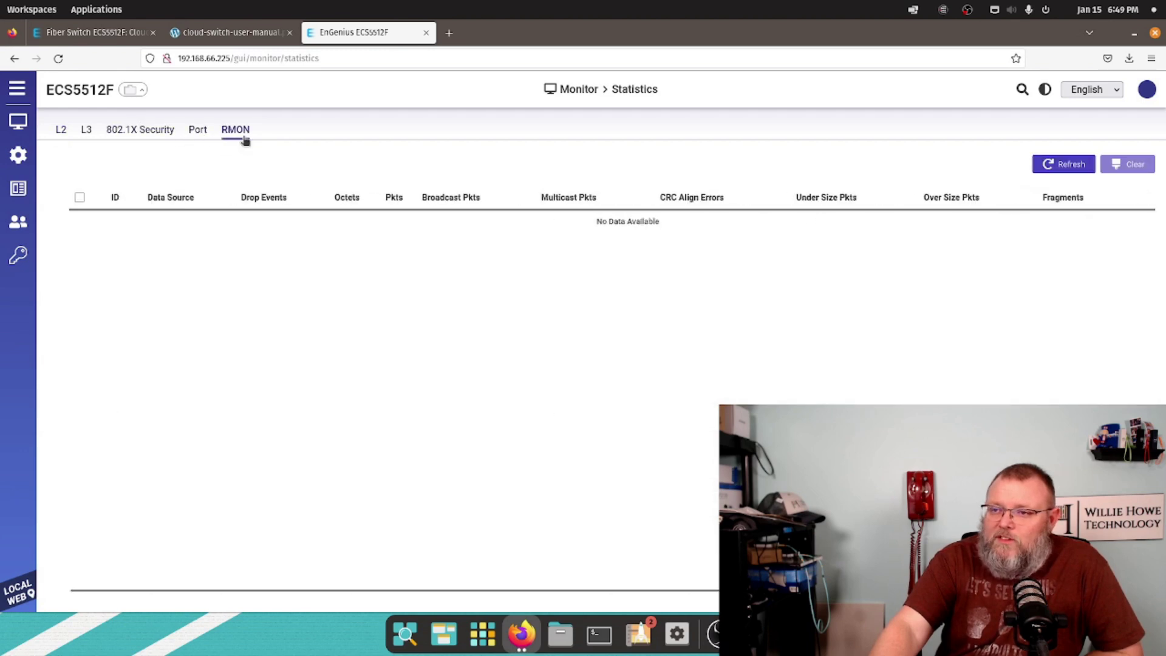
{"action": "left_click", "coordinate": [59, 129]}
{"action": "mouse_move", "coordinate": [31, 128]}
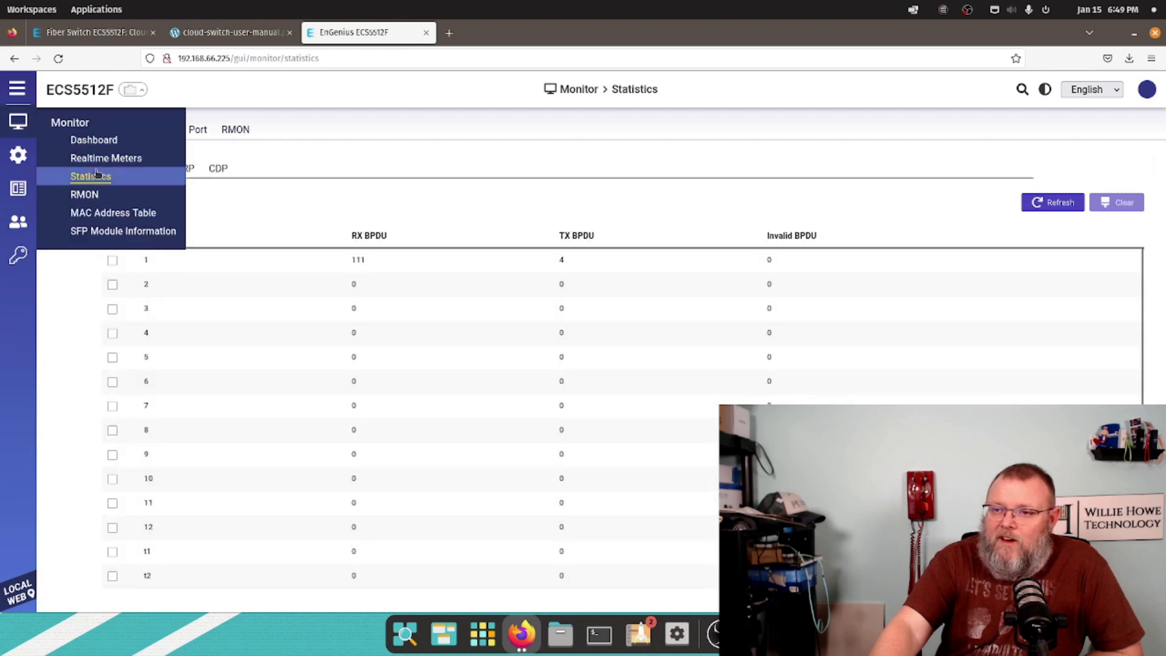
{"action": "left_click", "coordinate": [109, 214]}
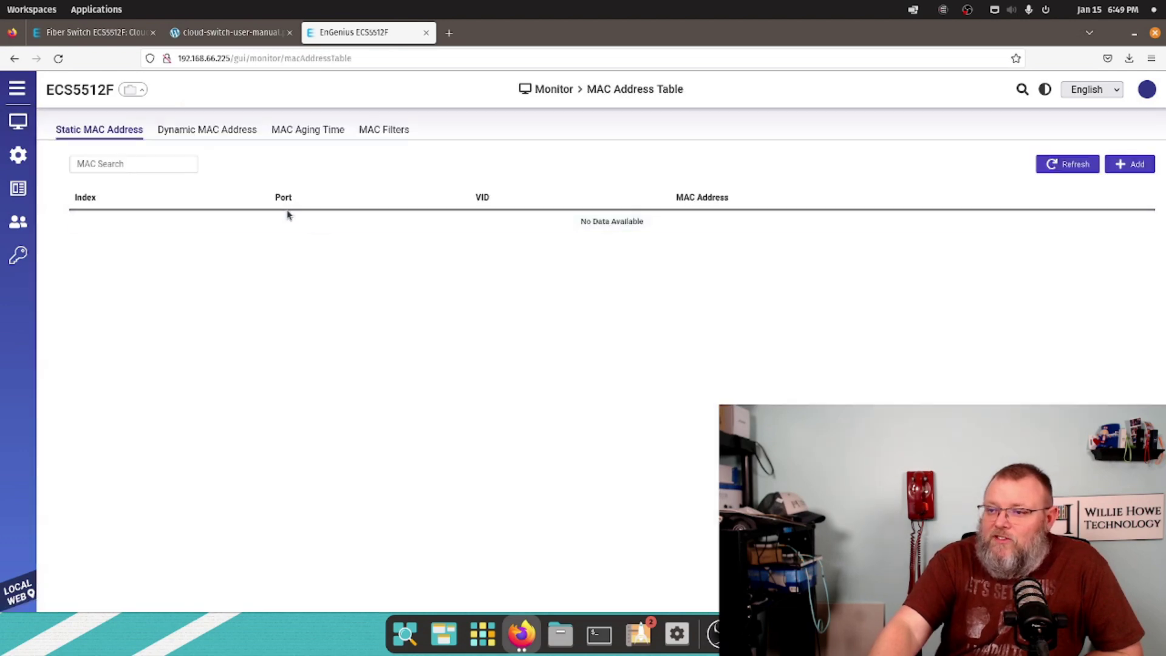
- Check the Dynamic MAC, Aging Time and Filters lists, returning to the Static MAC list
{"action": "left_click", "coordinate": [234, 129]}
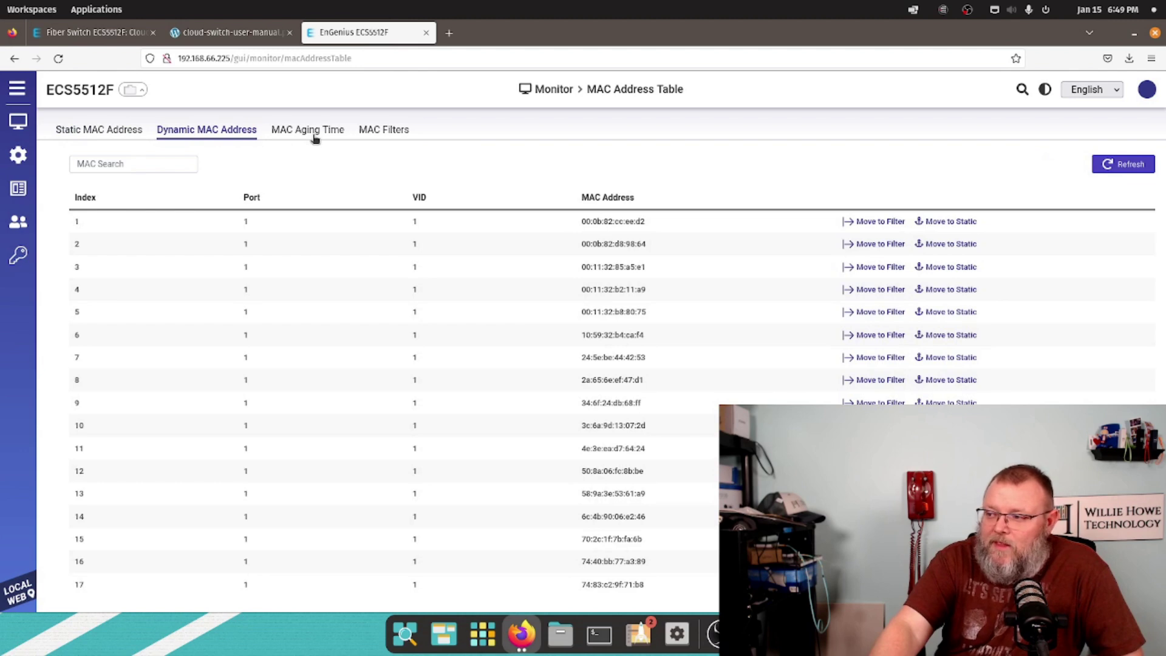
{"action": "left_click", "coordinate": [314, 137]}
{"action": "left_click", "coordinate": [392, 141]}
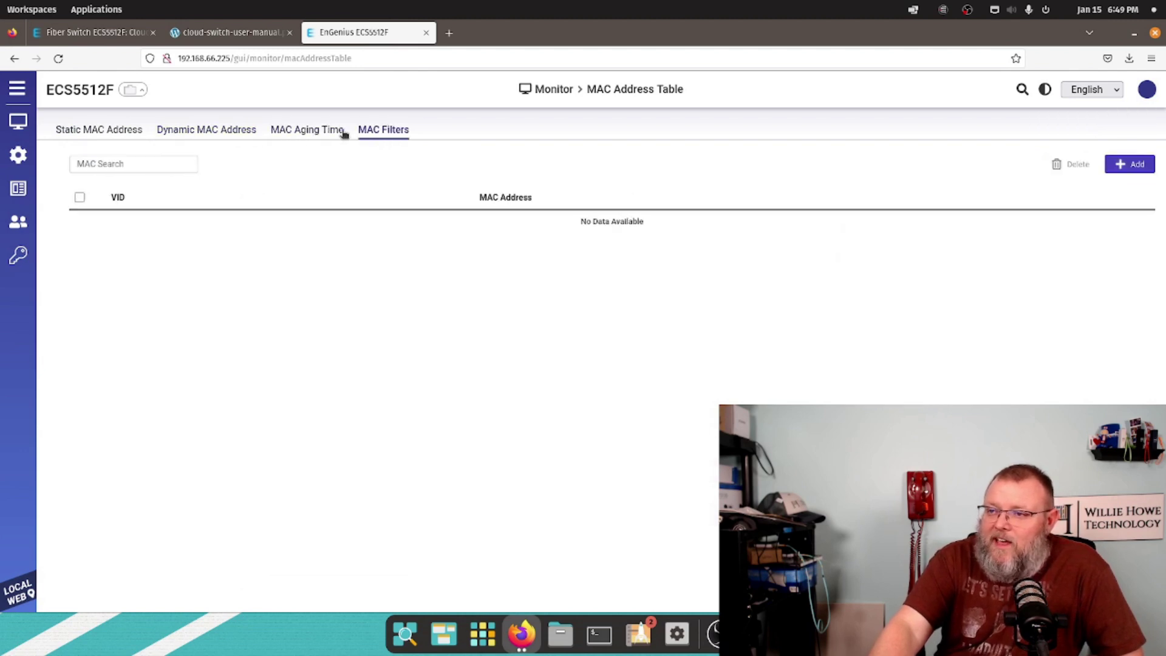
{"action": "left_click", "coordinate": [99, 130]}
{"action": "mouse_move", "coordinate": [18, 121]}
- View port 1's SFP module details and DDM diagnostics (41.00 C)
{"action": "left_click", "coordinate": [105, 230]}
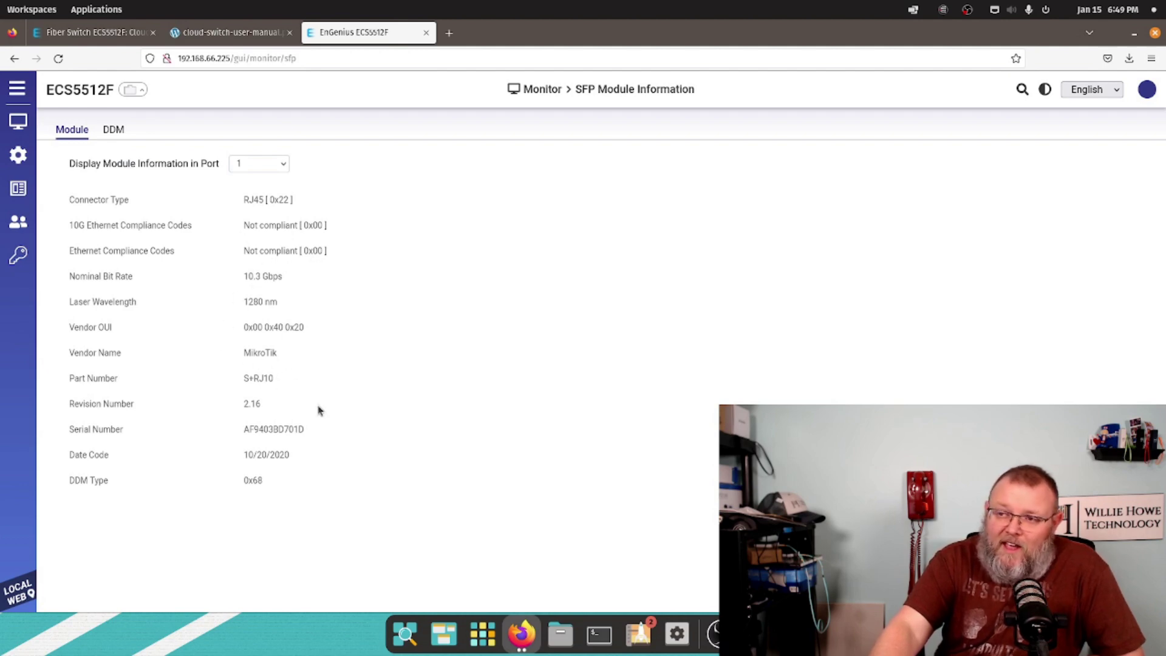
{"action": "left_click", "coordinate": [121, 139]}
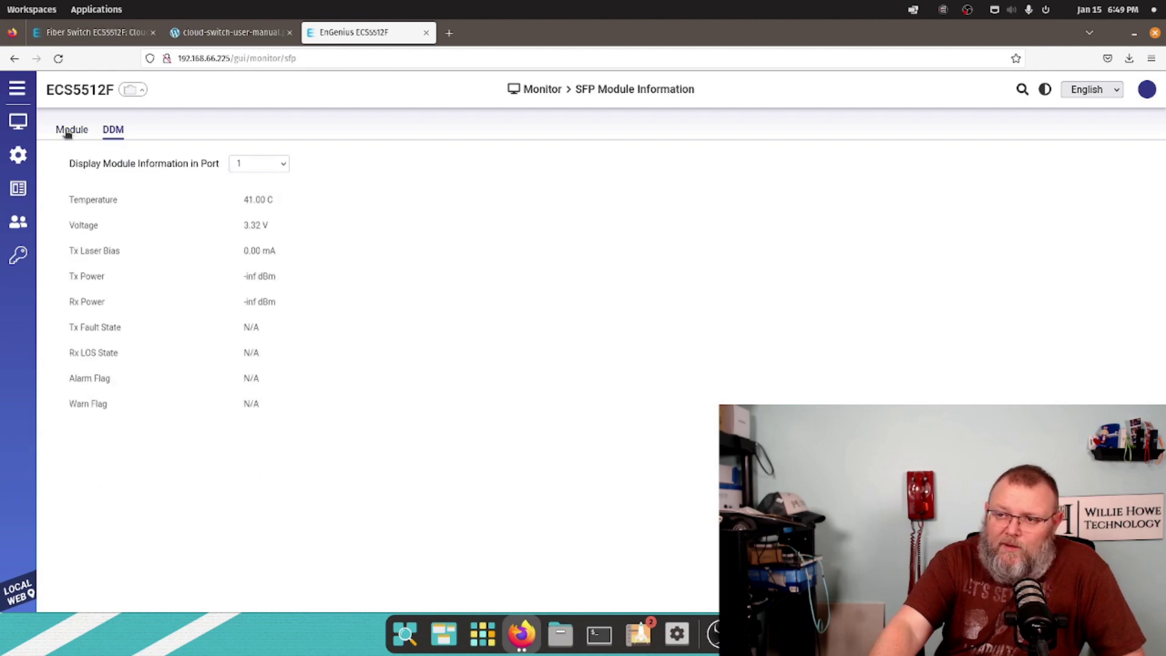
{"action": "left_click", "coordinate": [68, 131]}
{"action": "mouse_move", "coordinate": [15, 120]}
{"action": "mouse_move", "coordinate": [24, 157]}
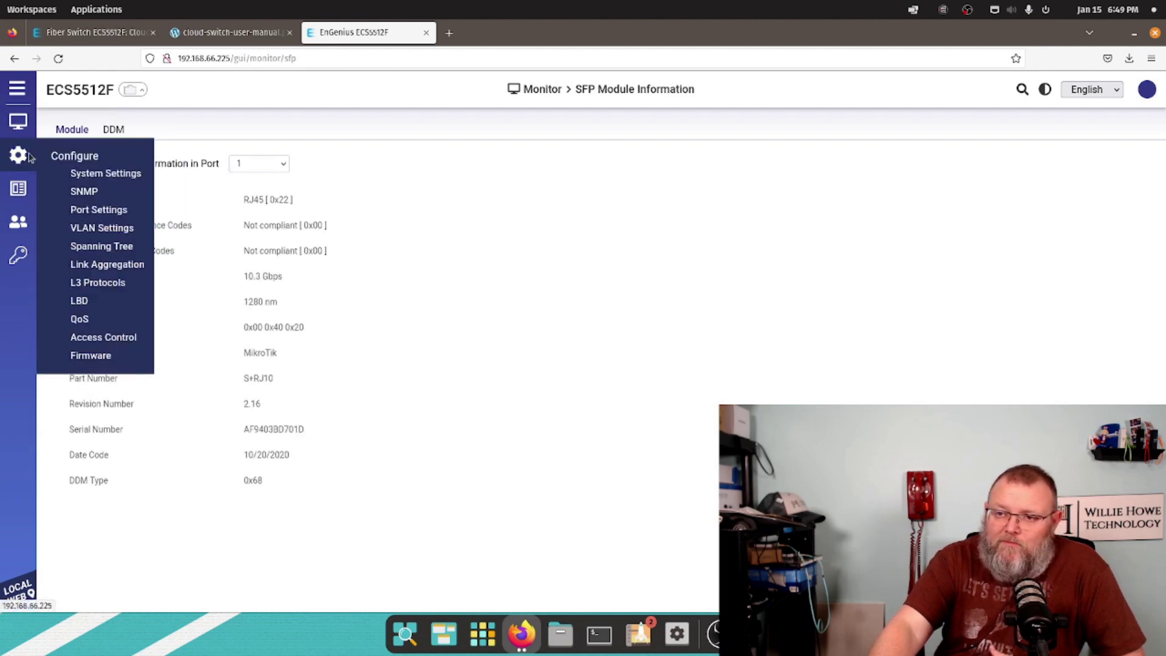
- Review the IPv4 management settings in System Settings, leaving management VLAN at 1 (default)
{"action": "left_click", "coordinate": [105, 173]}
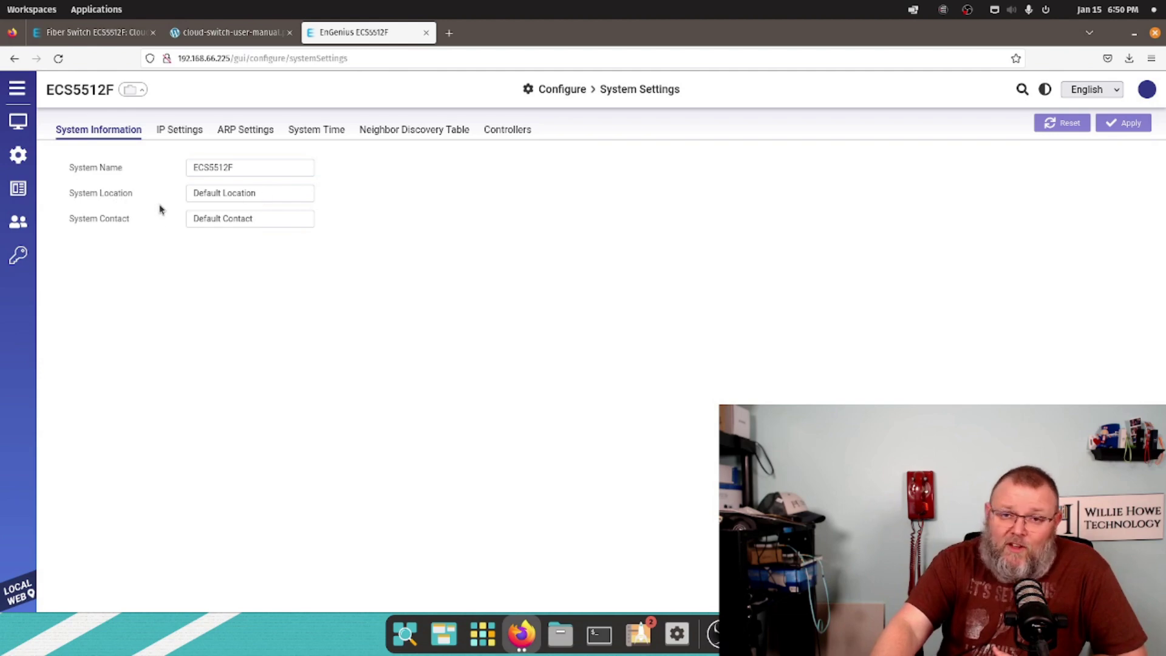
{"action": "left_click", "coordinate": [180, 133]}
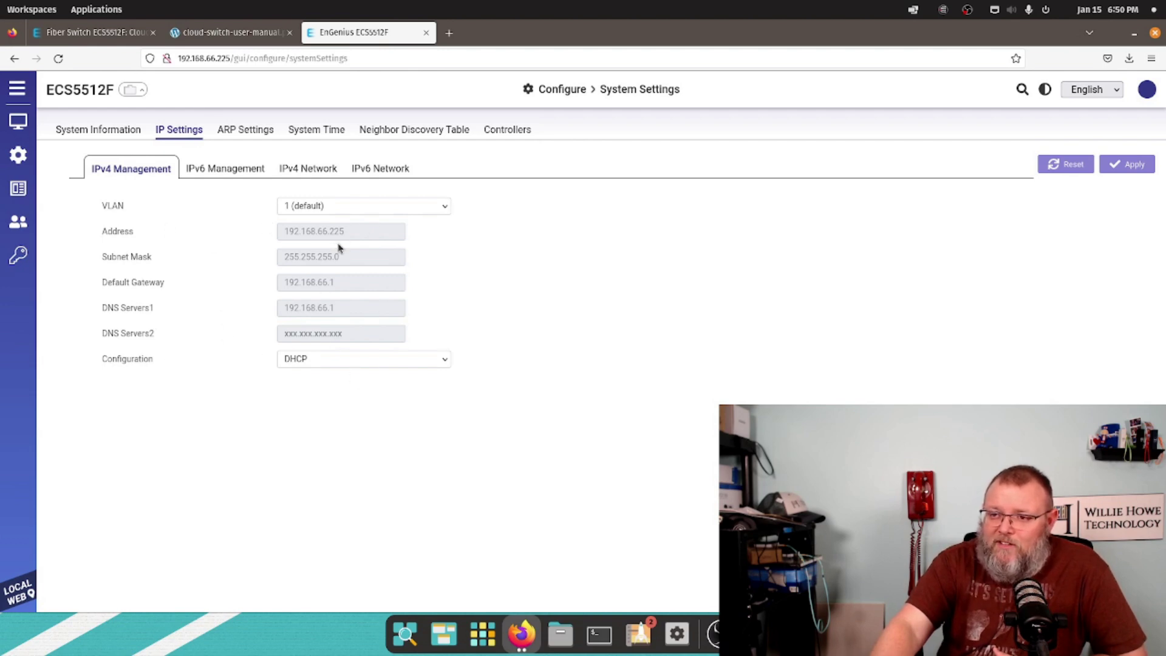
{"action": "left_click", "coordinate": [301, 205]}
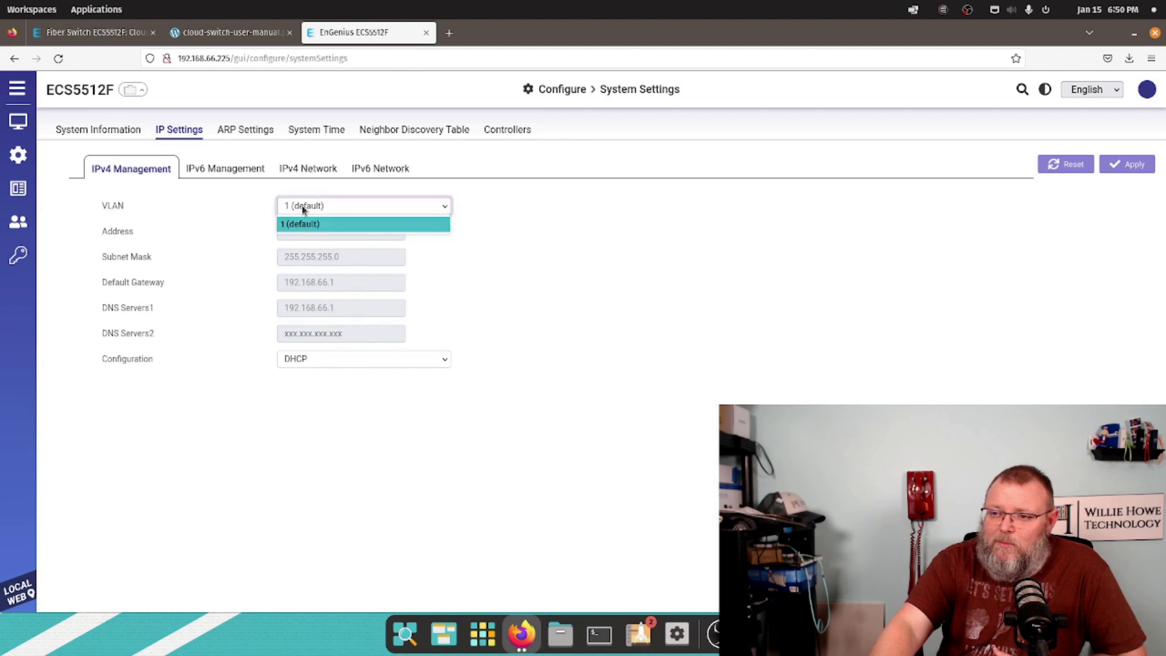
{"action": "left_click", "coordinate": [231, 232]}
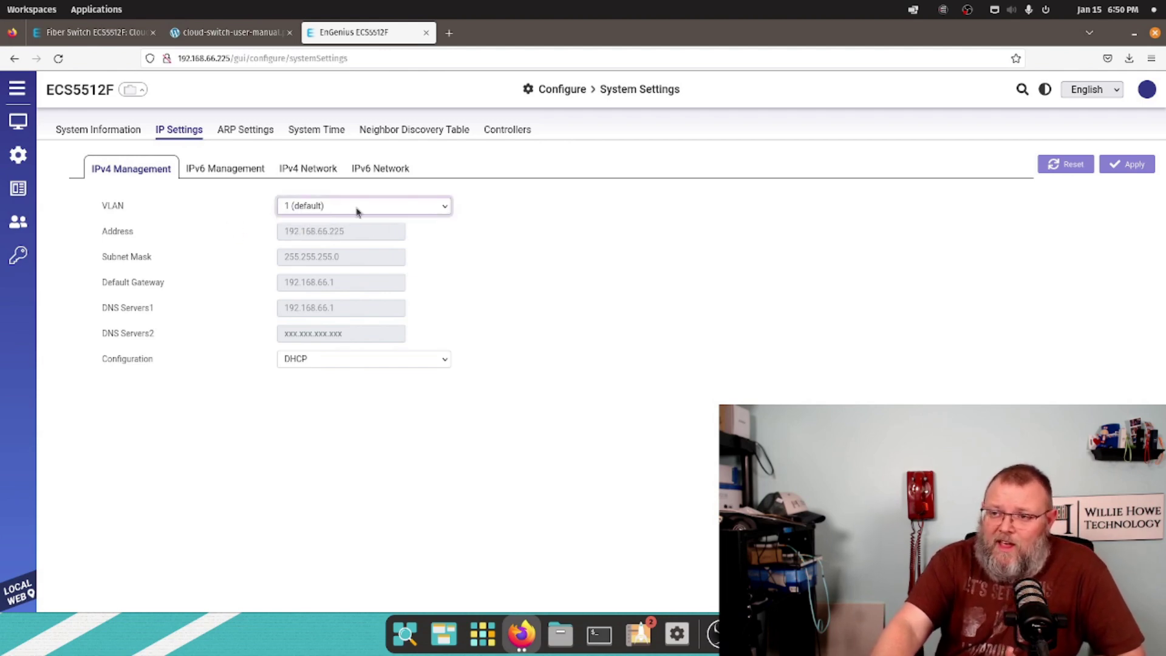
- View IPv6 management and the empty IPv4 network table, cancelling a new entry
{"action": "left_click", "coordinate": [246, 175]}
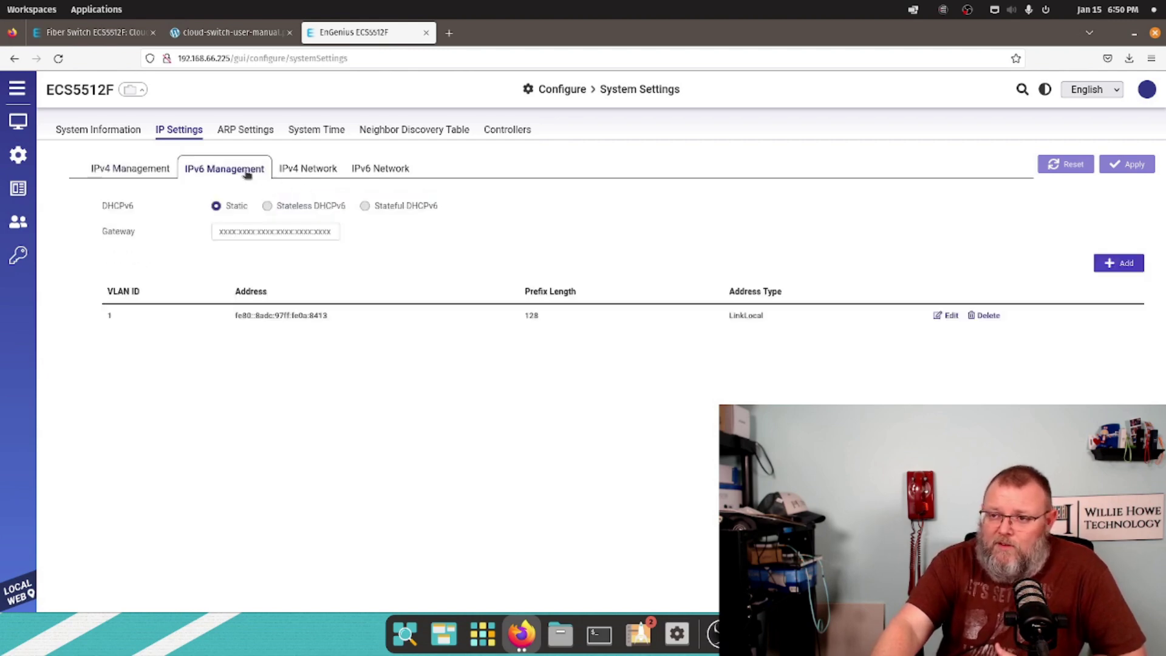
{"action": "left_click", "coordinate": [320, 177]}
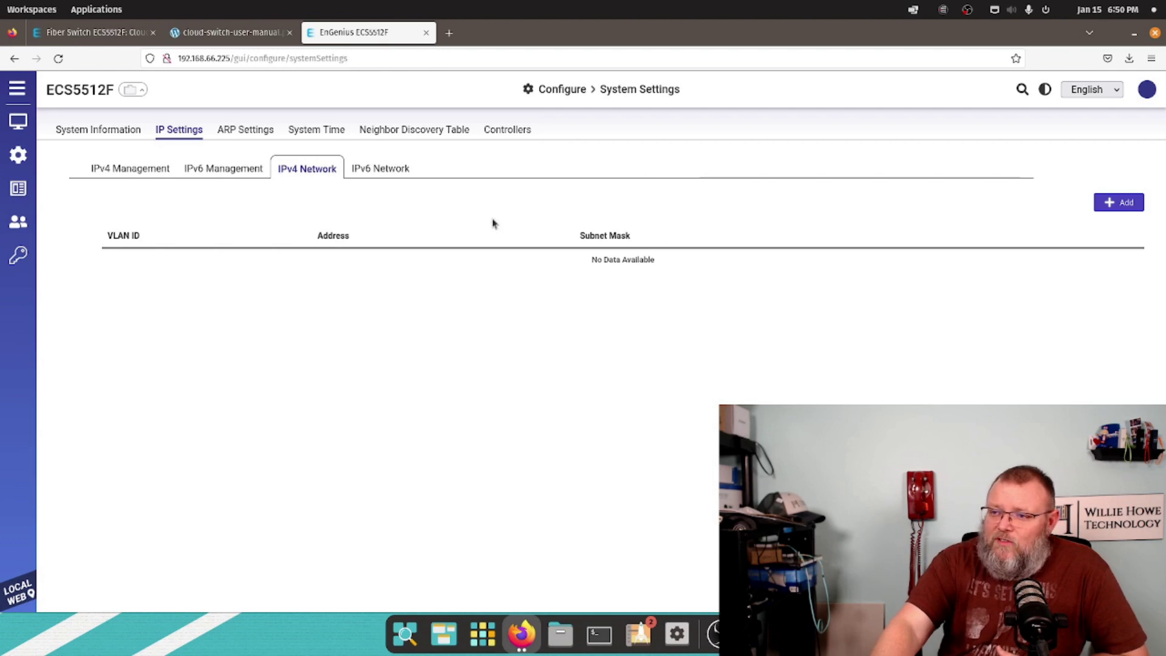
{"action": "left_click", "coordinate": [1122, 209]}
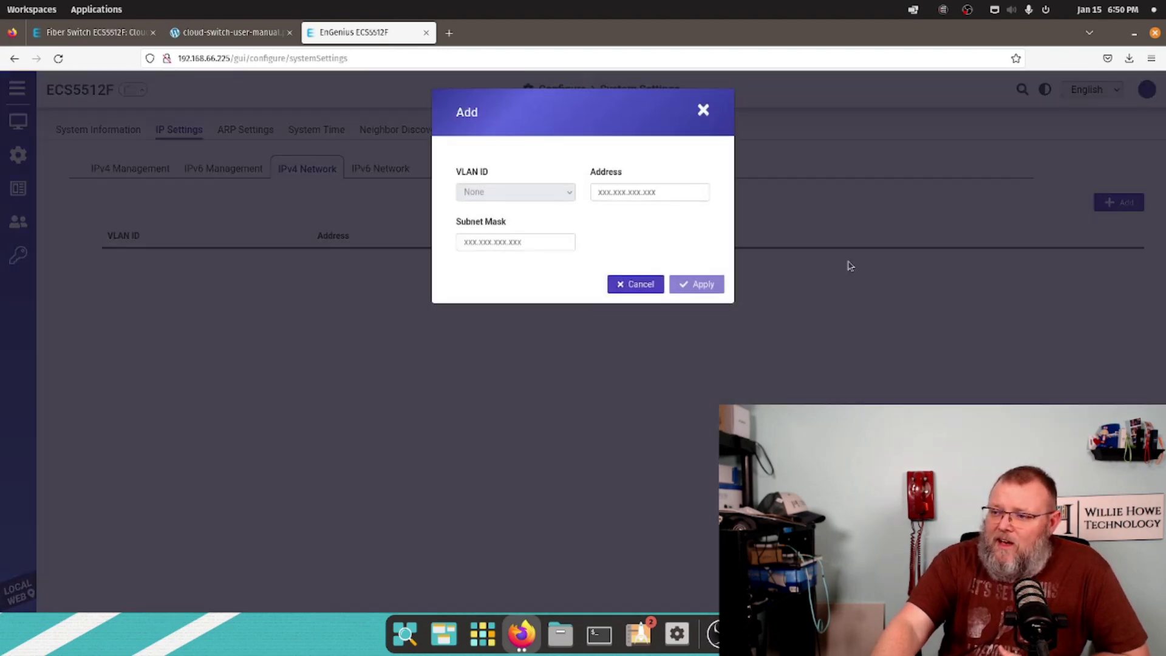
{"action": "left_click", "coordinate": [627, 286]}
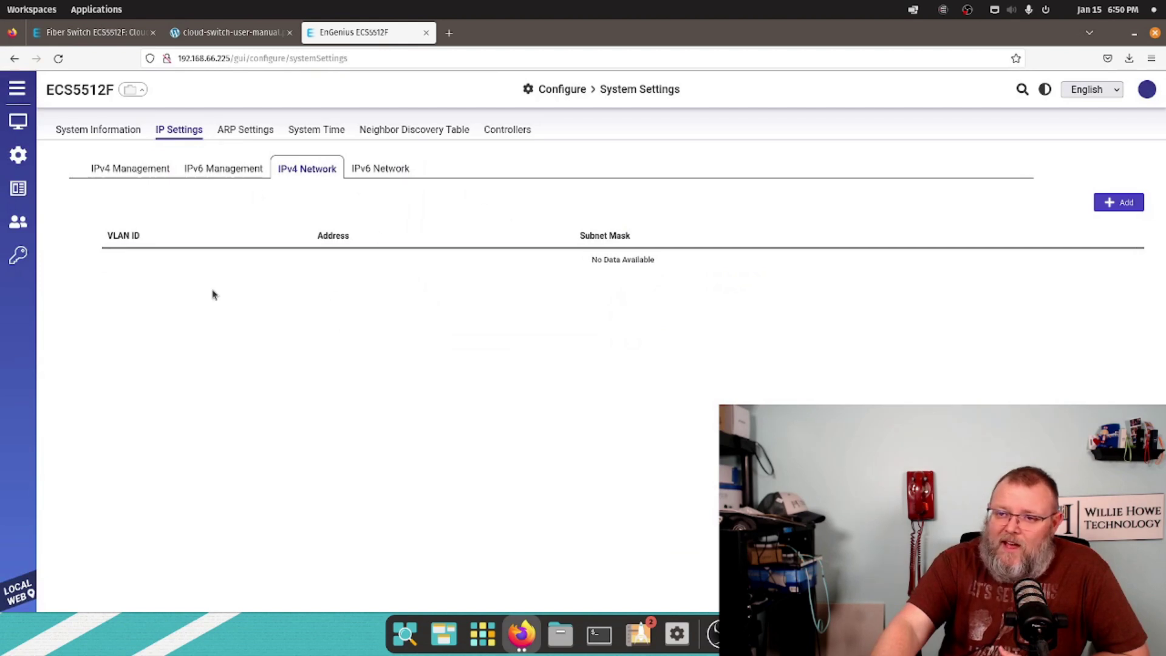
- Browse SNMP users, communities, groups, access, views, targets and notify lists, ending on Global Settings
{"action": "mouse_move", "coordinate": [27, 172]}
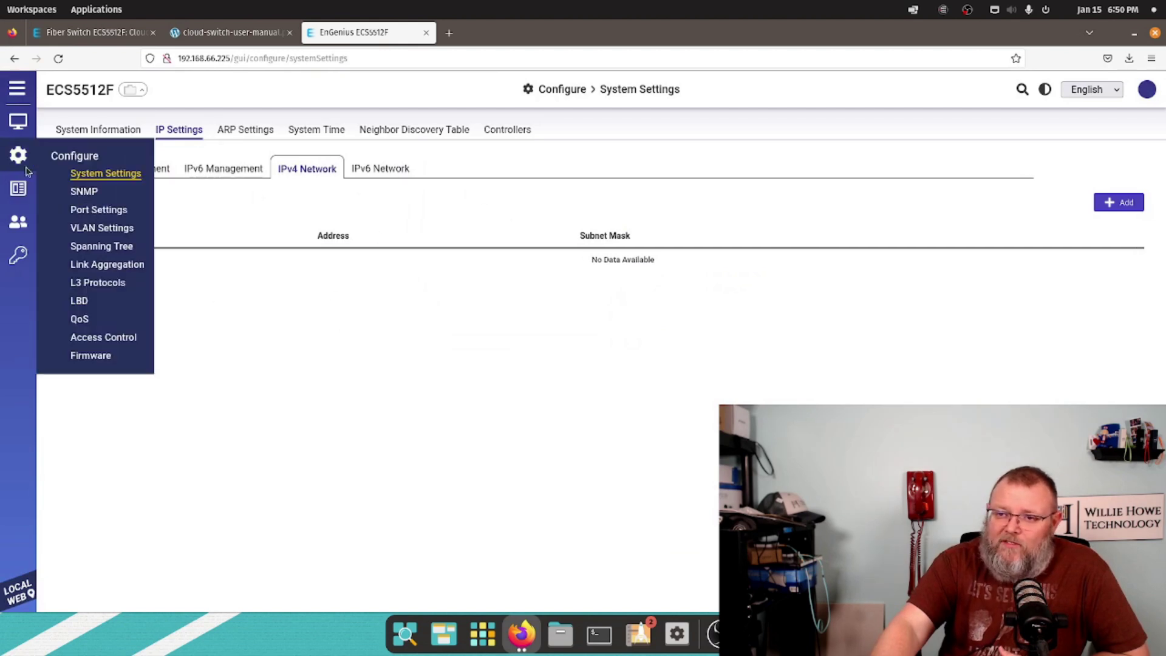
{"action": "left_click", "coordinate": [85, 192]}
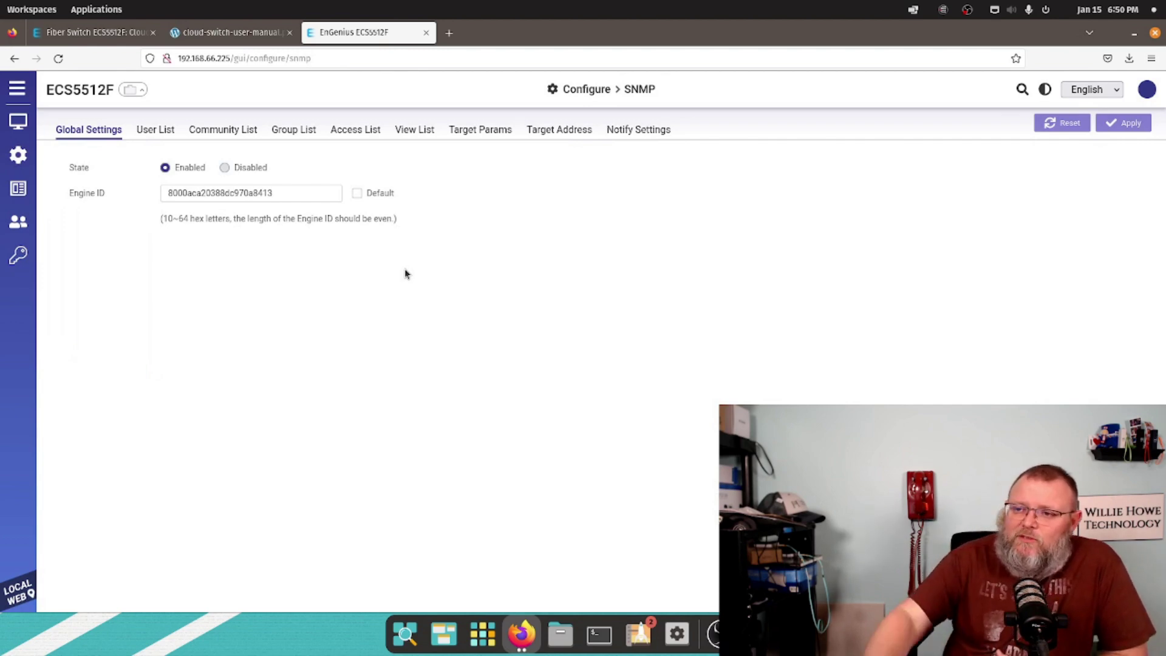
{"action": "left_click", "coordinate": [151, 128]}
{"action": "left_click", "coordinate": [247, 137]}
{"action": "left_click", "coordinate": [300, 137]}
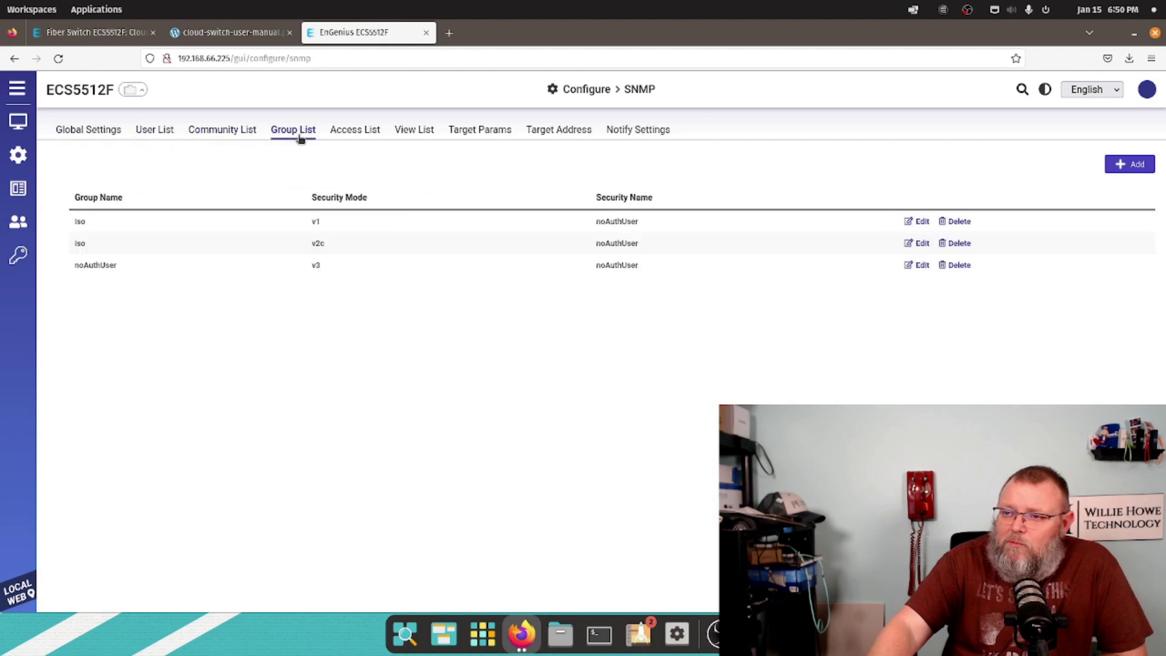
{"action": "left_click", "coordinate": [372, 137]}
{"action": "left_click", "coordinate": [431, 139]}
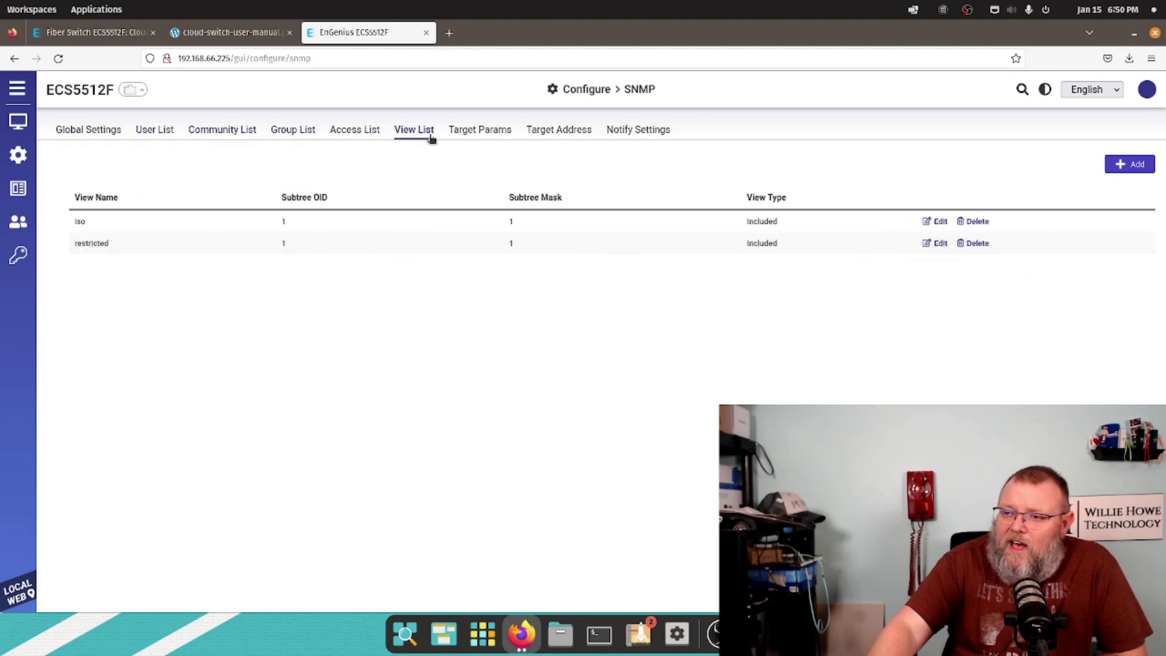
{"action": "left_click", "coordinate": [493, 137]}
{"action": "left_click", "coordinate": [584, 140]}
{"action": "left_click", "coordinate": [664, 133]}
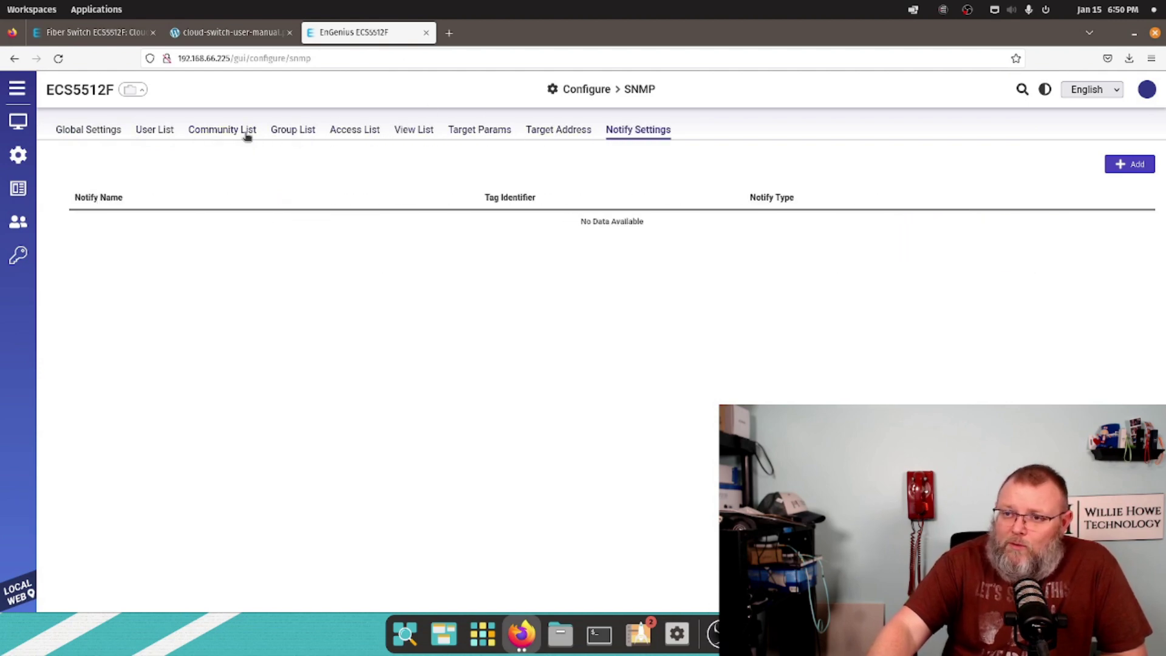
{"action": "left_click", "coordinate": [100, 135]}
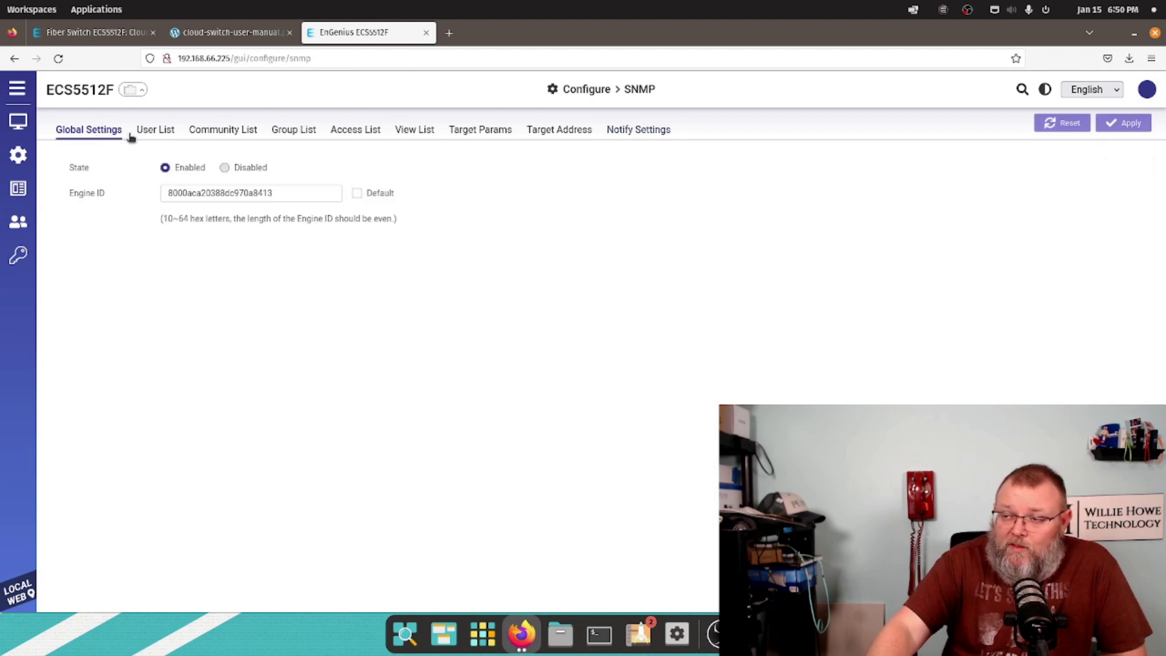
- Sign in again as admin with the account password and choose never to save the login
{"action": "mouse_move", "coordinate": [18, 155]}
{"action": "left_click", "coordinate": [95, 209]}
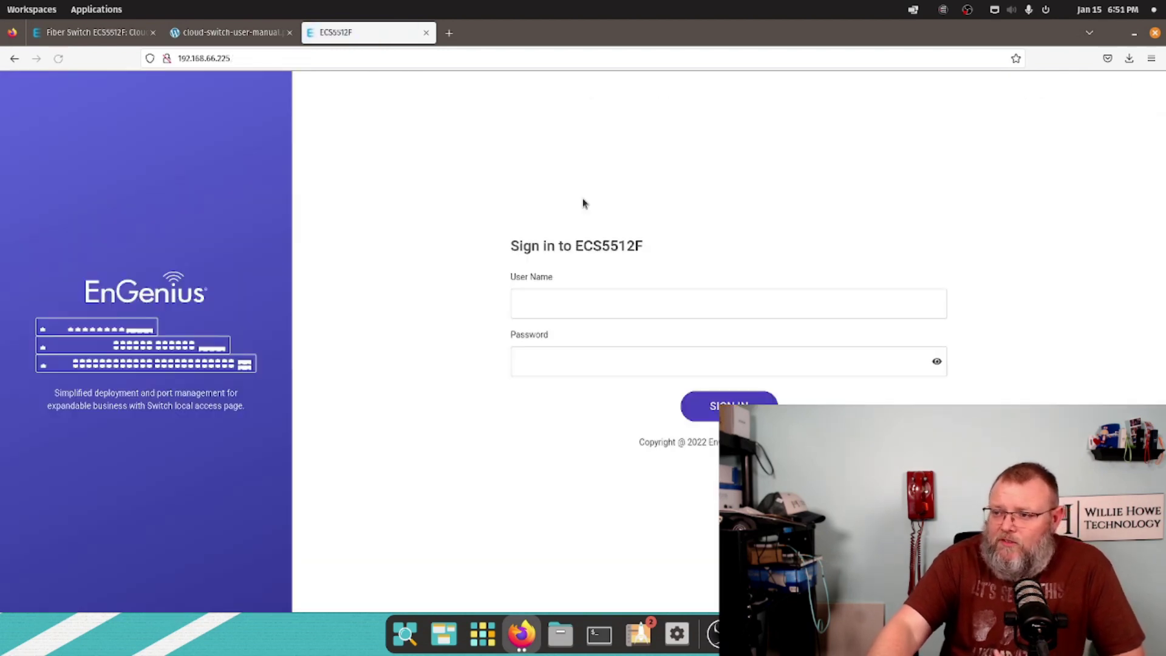
{"action": "left_click", "coordinate": [622, 312]}
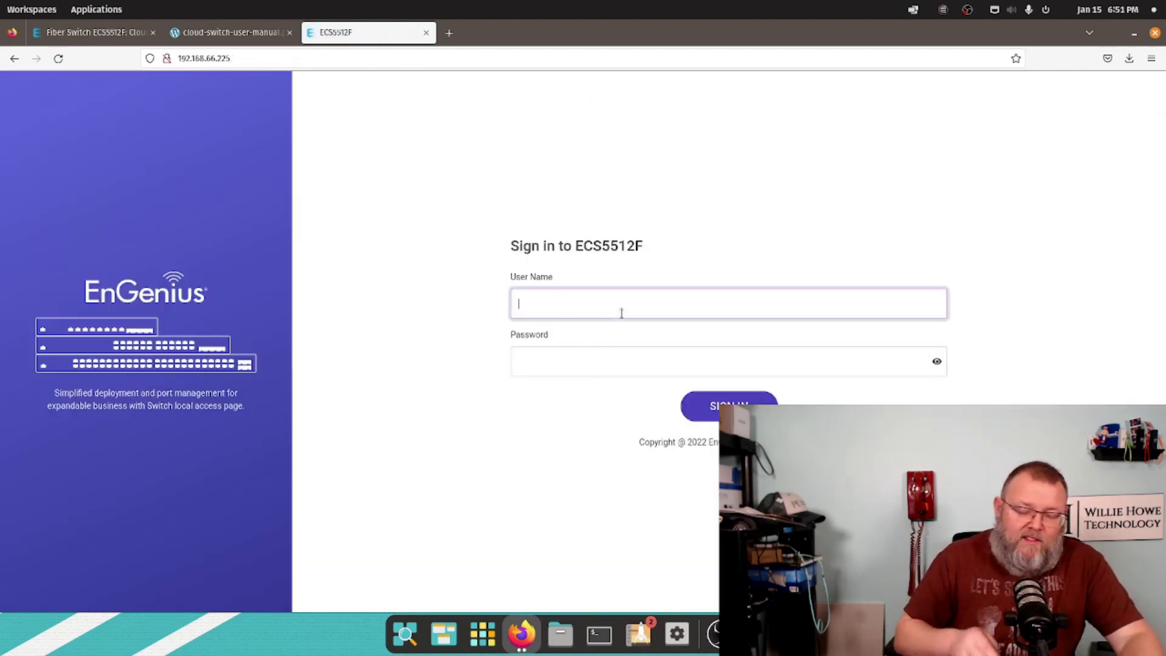
{"action": "type", "text": "admin"}
{"action": "key", "text": "Tab"}
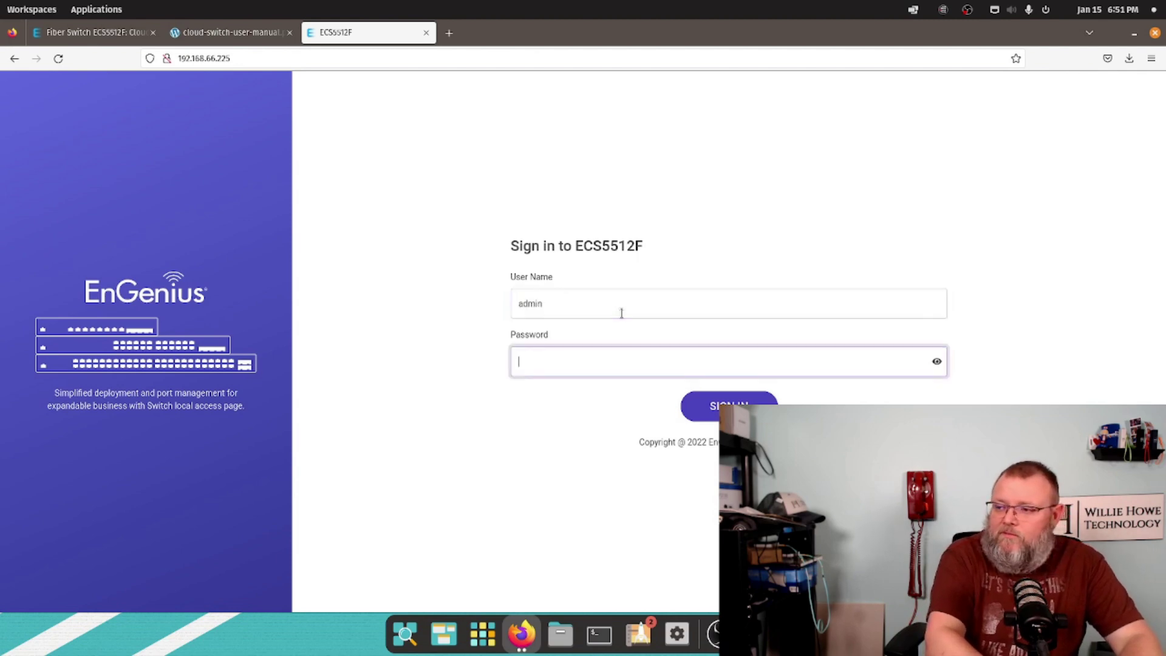
{"action": "type", "text": "•••••••"}
{"action": "key", "text": "Return"}
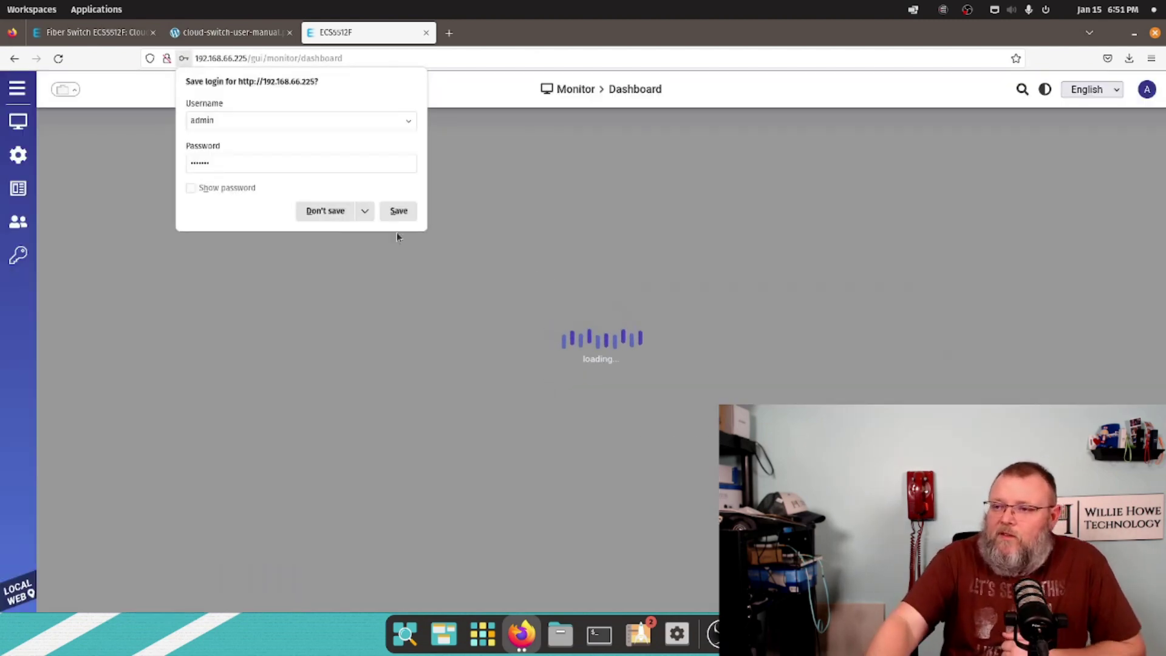
{"action": "left_click", "coordinate": [364, 211]}
{"action": "left_click", "coordinate": [356, 230]}
- Review port status, then the Port Isolation, Mirror, Jumbo Frames, LLDP and CDP tabs
{"action": "mouse_move", "coordinate": [18, 155]}
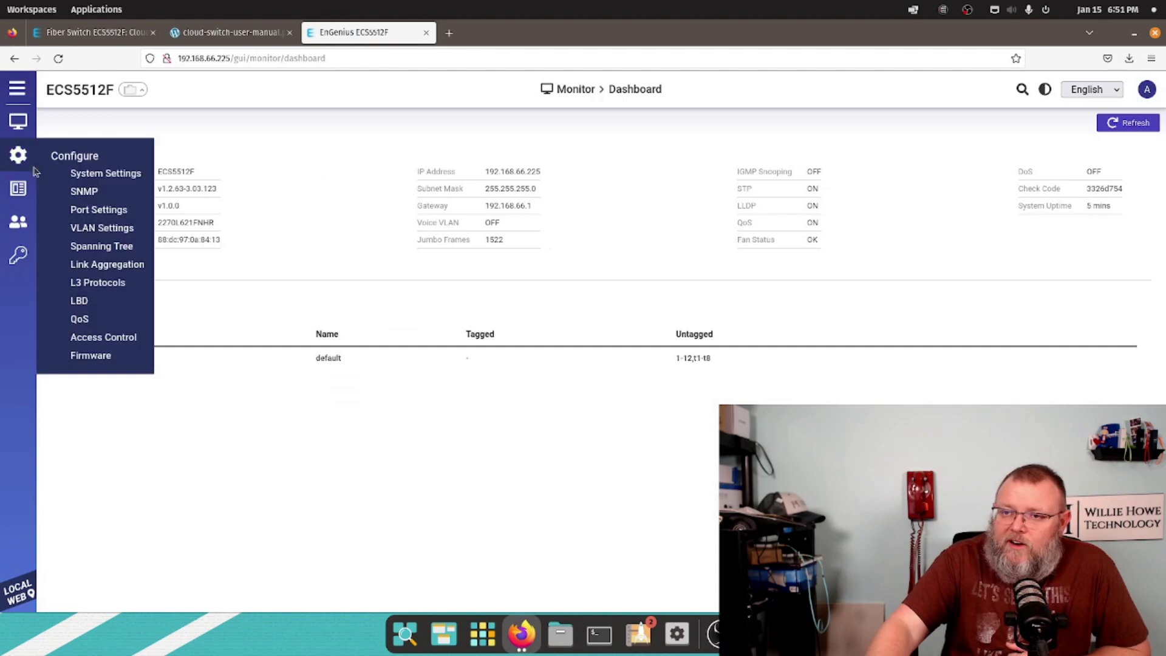
{"action": "left_click", "coordinate": [94, 209]}
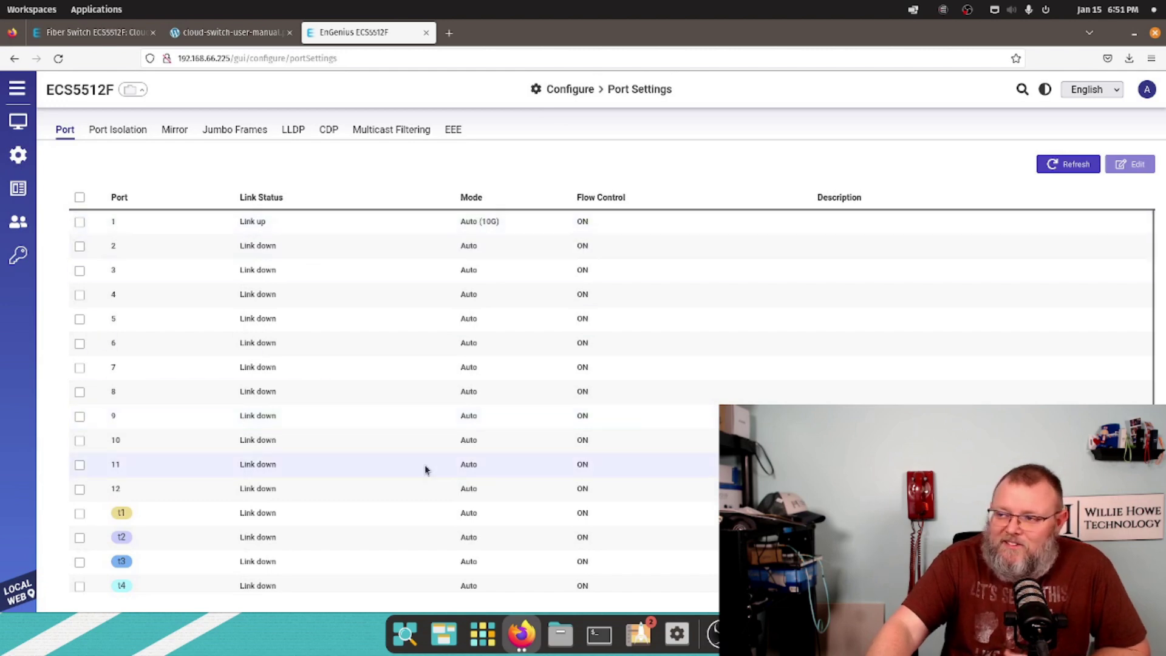
{"action": "scroll", "coordinate": [426, 469], "scroll_direction": "down", "scroll_amount": 2}
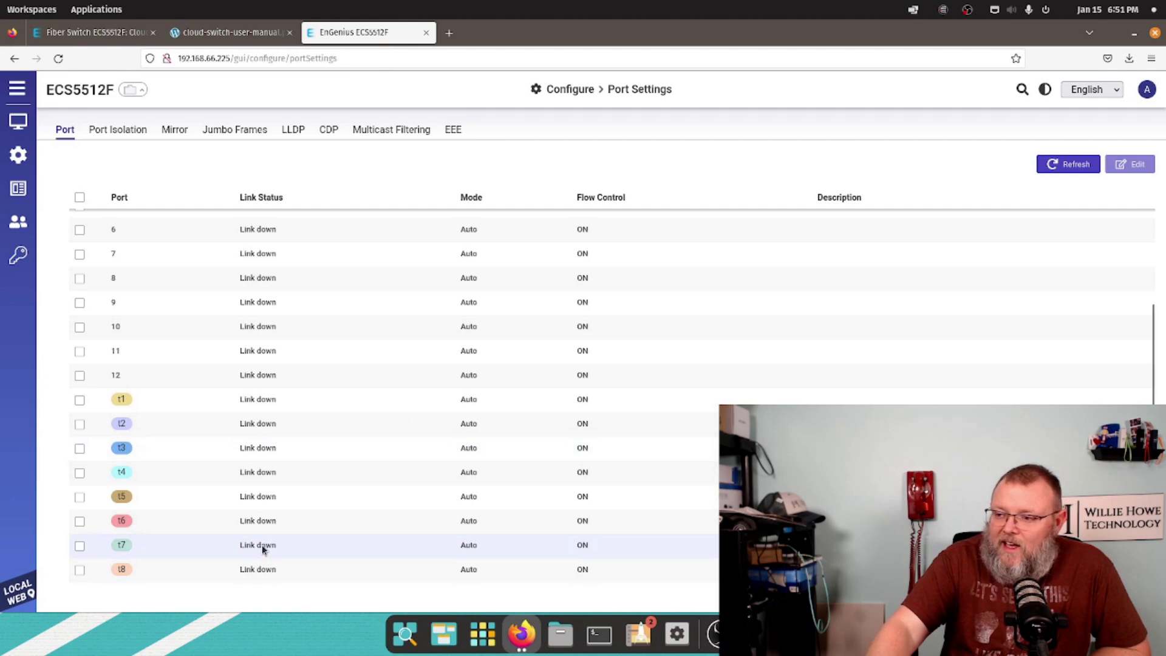
{"action": "scroll", "coordinate": [261, 546], "scroll_direction": "up", "scroll_amount": 2}
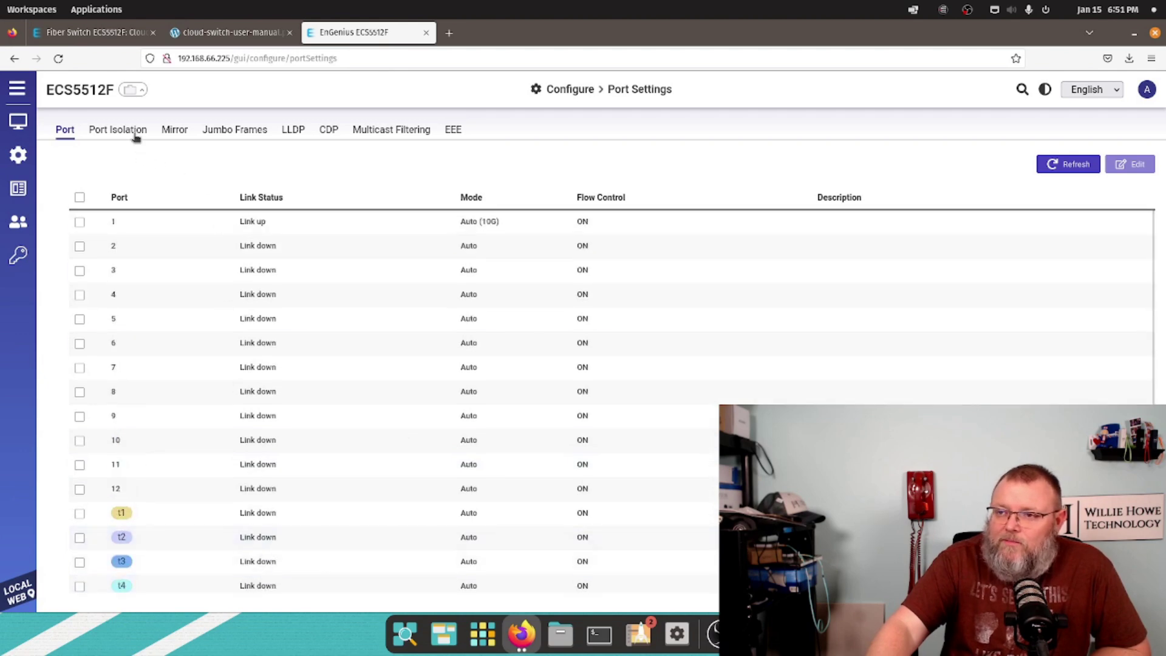
{"action": "scroll", "coordinate": [138, 370], "scroll_direction": "down", "scroll_amount": 2}
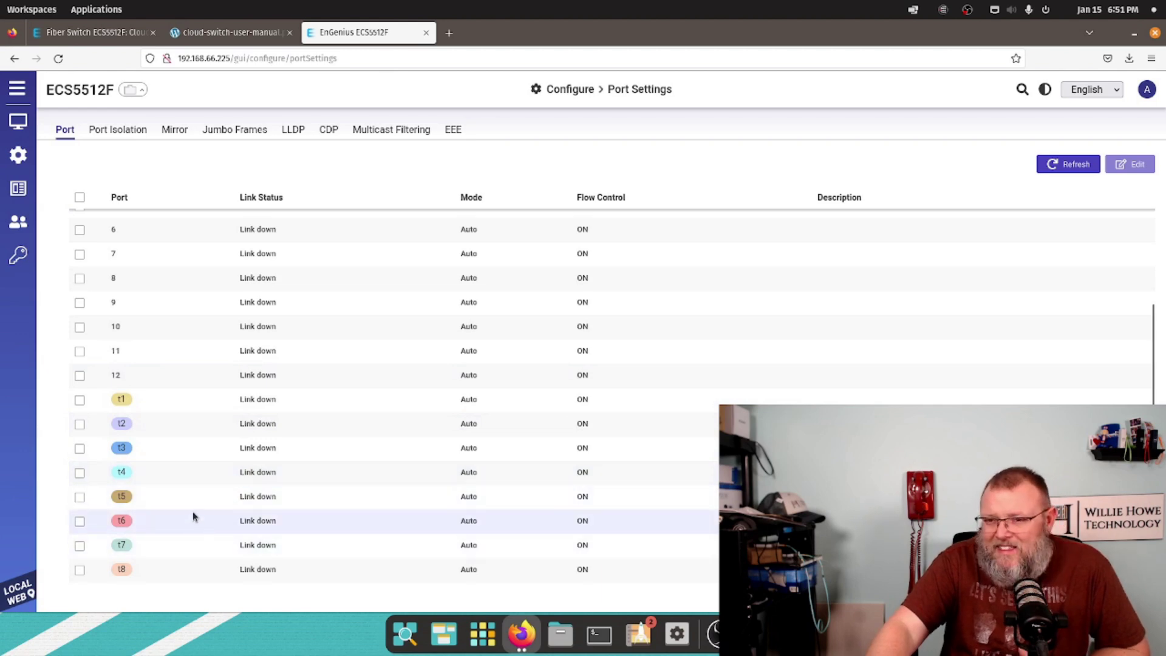
{"action": "scroll", "coordinate": [213, 474], "scroll_direction": "up", "scroll_amount": 2}
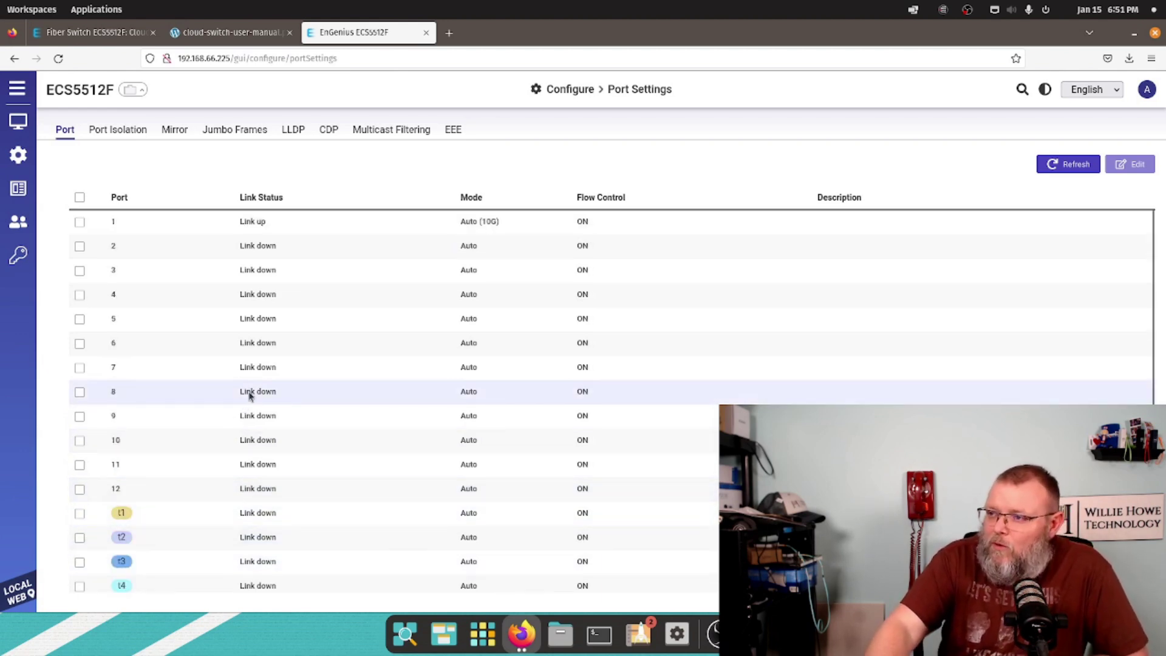
{"action": "left_click", "coordinate": [126, 131]}
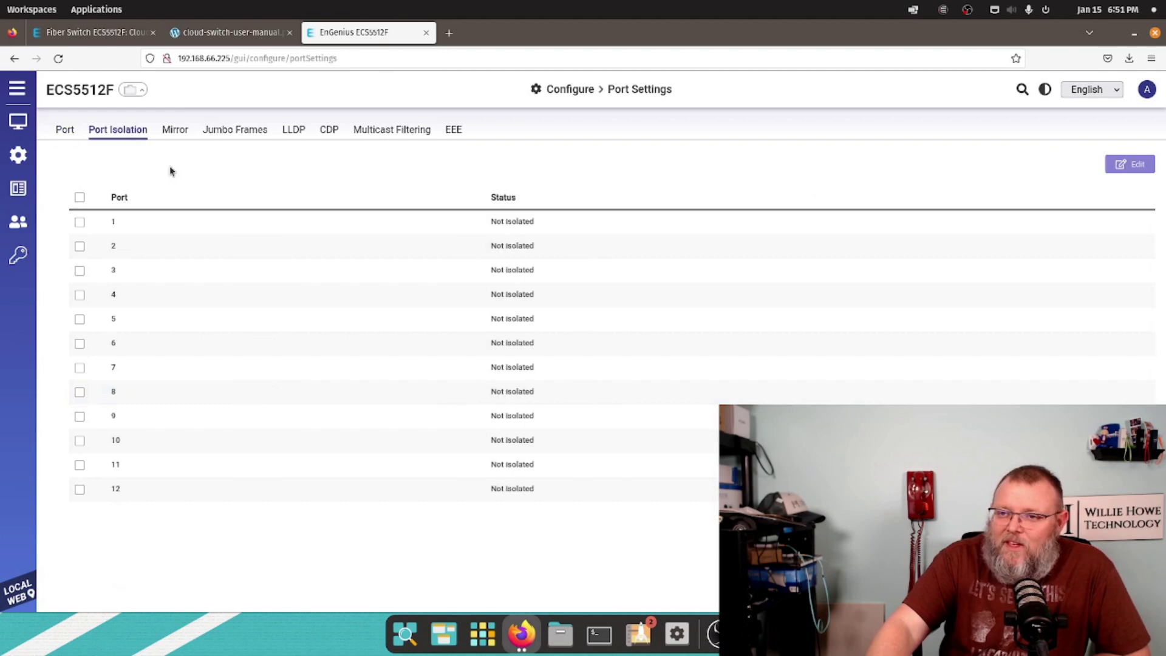
{"action": "left_click", "coordinate": [182, 133]}
{"action": "left_click", "coordinate": [230, 135]}
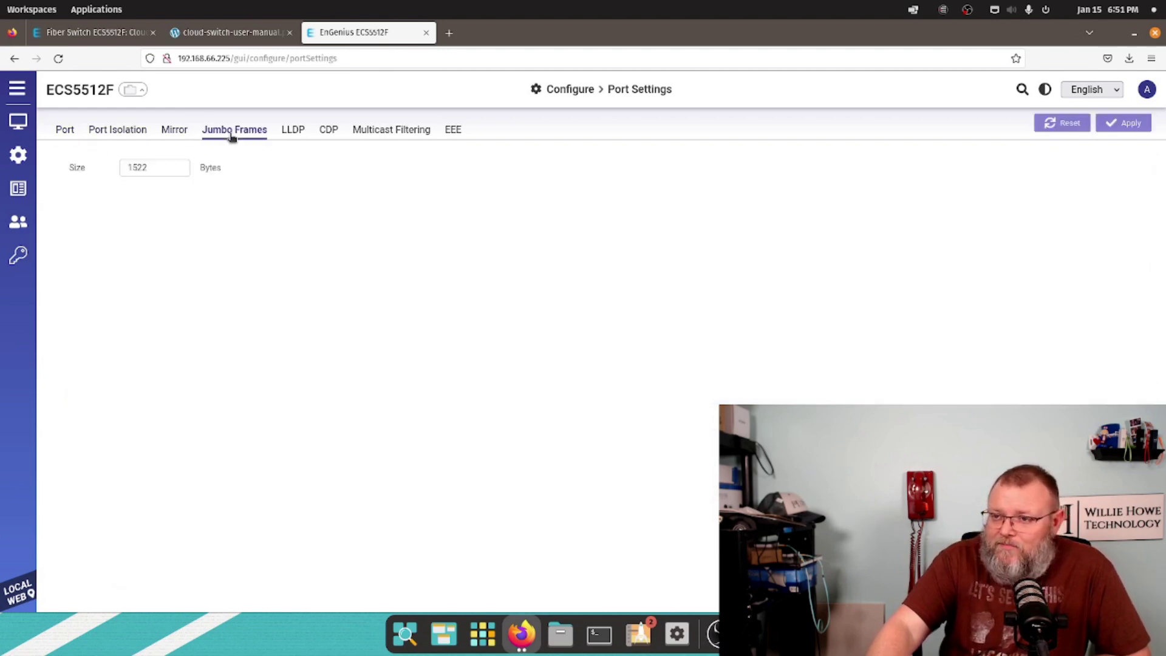
{"action": "left_click", "coordinate": [294, 133]}
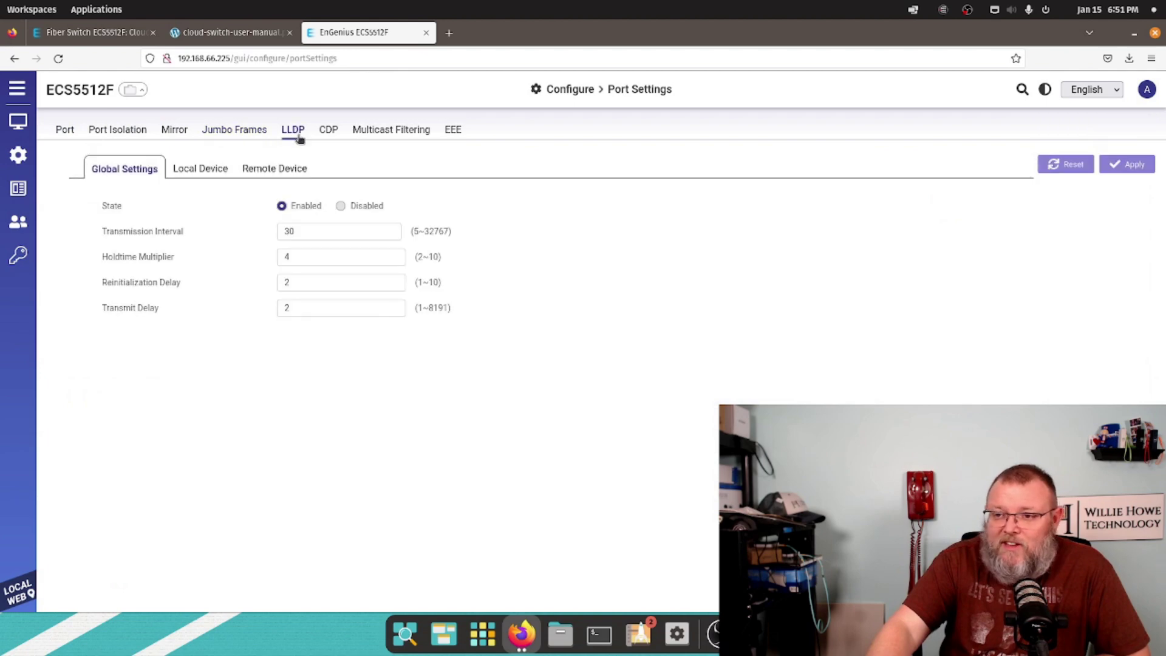
{"action": "left_click", "coordinate": [331, 133]}
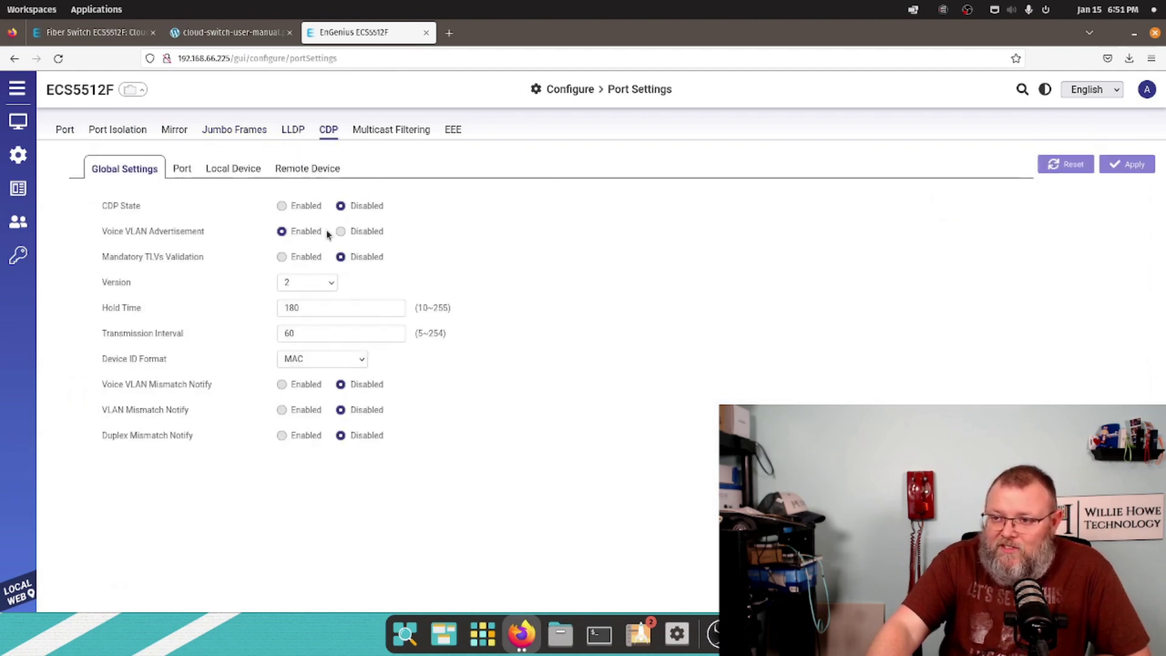
- Inspect CDP and LLDP local and neighbour devices, then Multicast Filtering and the EEE status
{"action": "left_click", "coordinate": [184, 168]}
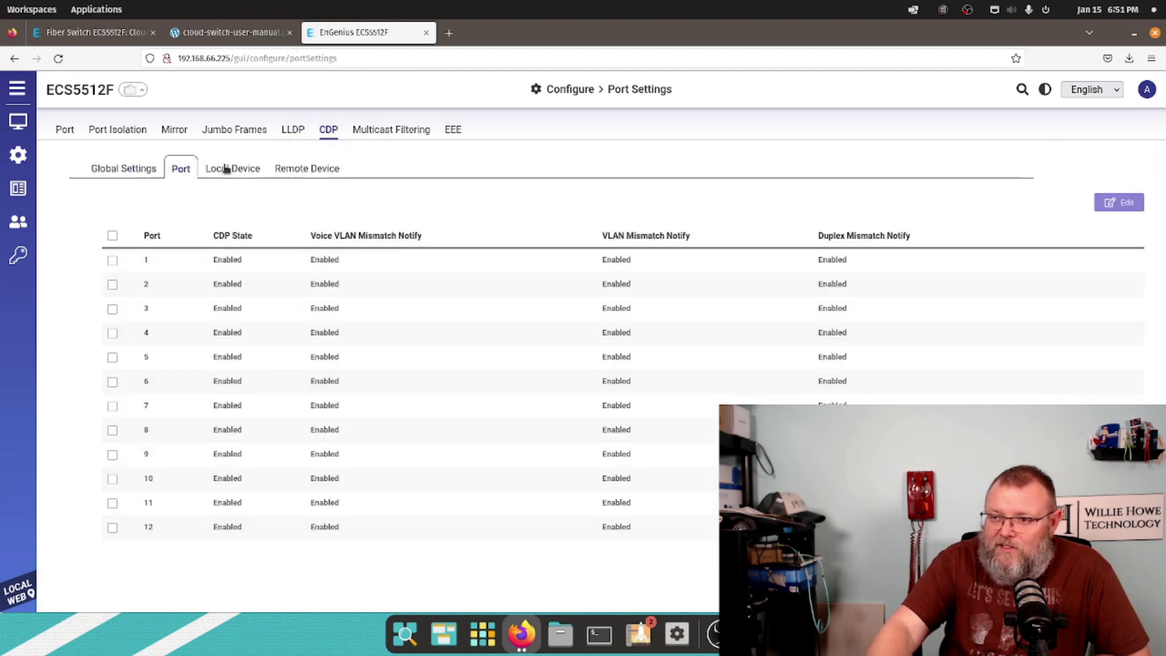
{"action": "left_click", "coordinate": [232, 169]}
{"action": "left_click", "coordinate": [310, 169]}
{"action": "left_click", "coordinate": [129, 170]}
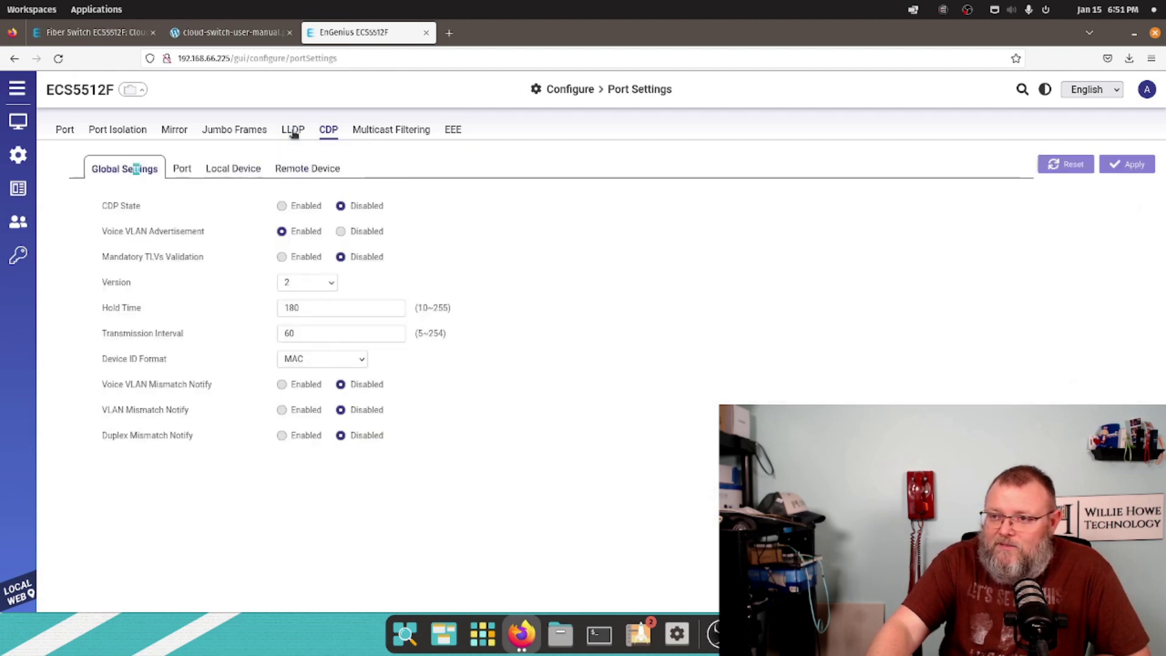
{"action": "left_click", "coordinate": [293, 129]}
{"action": "left_click", "coordinate": [197, 170]}
{"action": "left_click", "coordinate": [282, 170]}
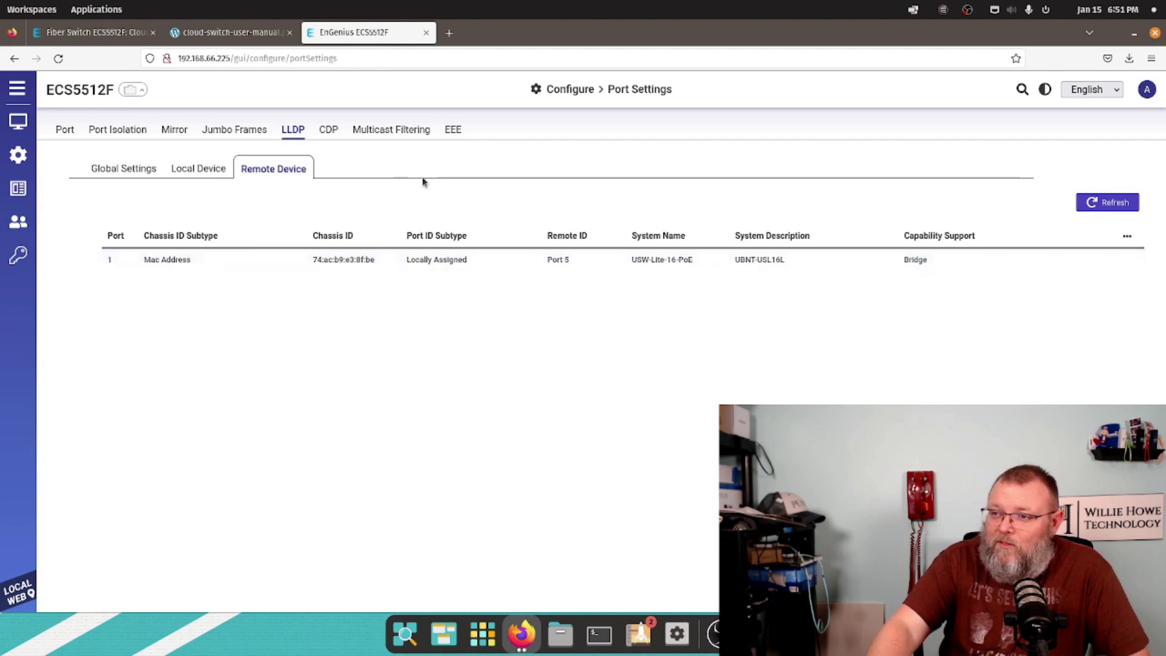
{"action": "left_click", "coordinate": [331, 137]}
{"action": "left_click", "coordinate": [367, 137]}
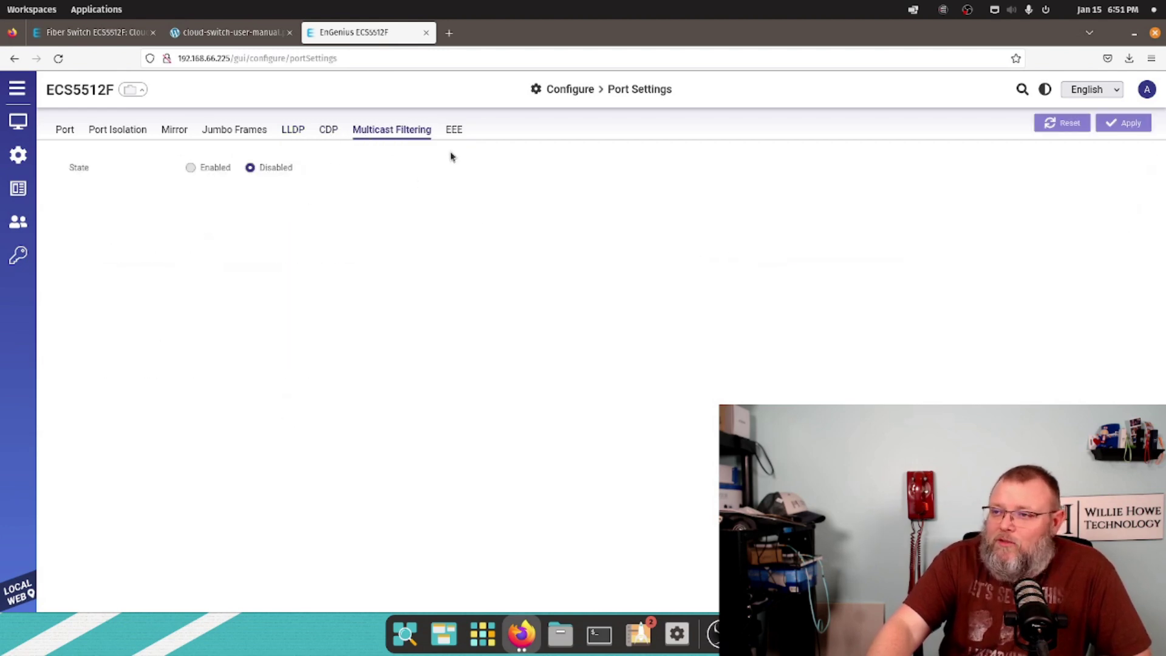
{"action": "left_click", "coordinate": [454, 131]}
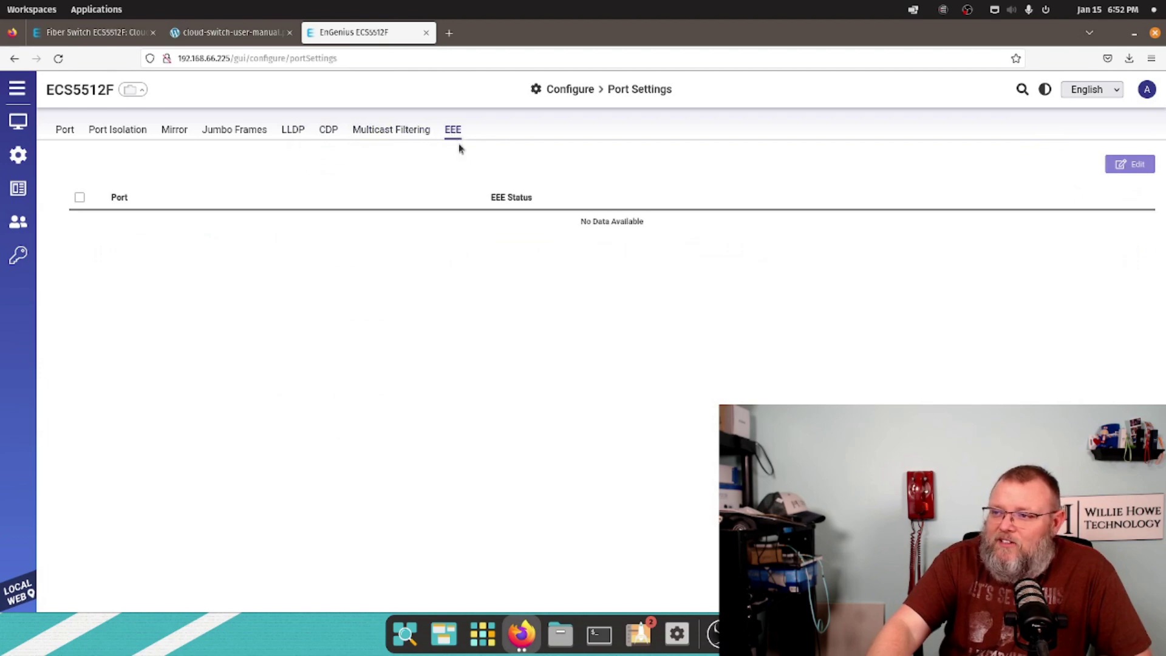
- Add an 802.1Q VLAN with VID 2 and the name 'voice'
{"action": "mouse_move", "coordinate": [18, 155]}
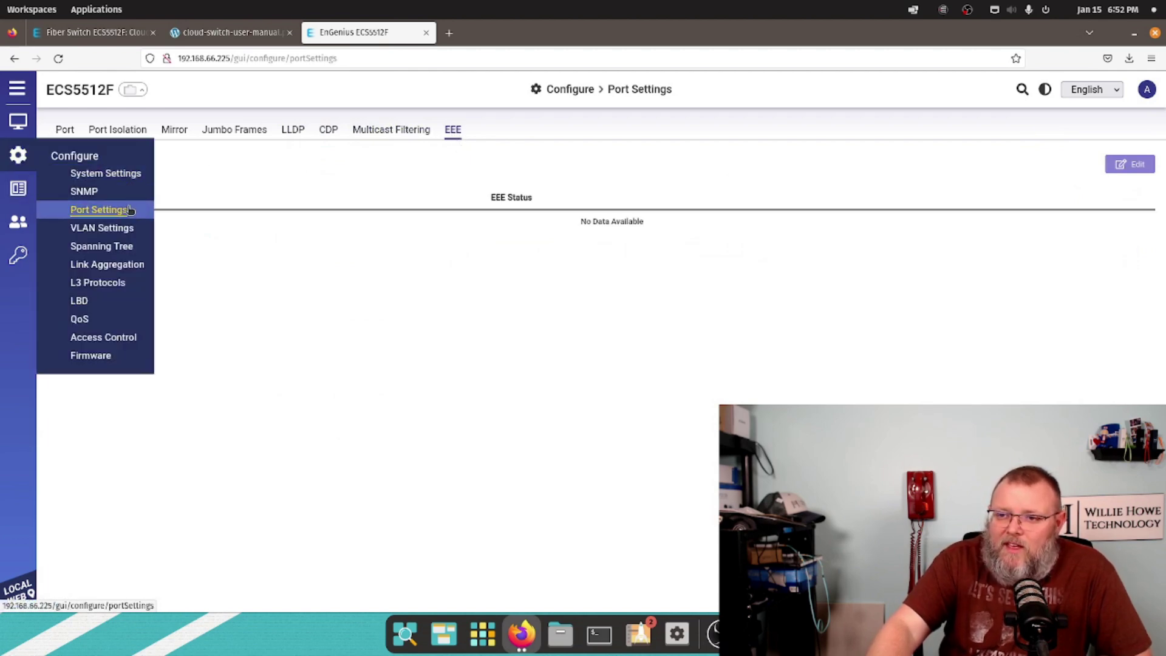
{"action": "left_click", "coordinate": [103, 227]}
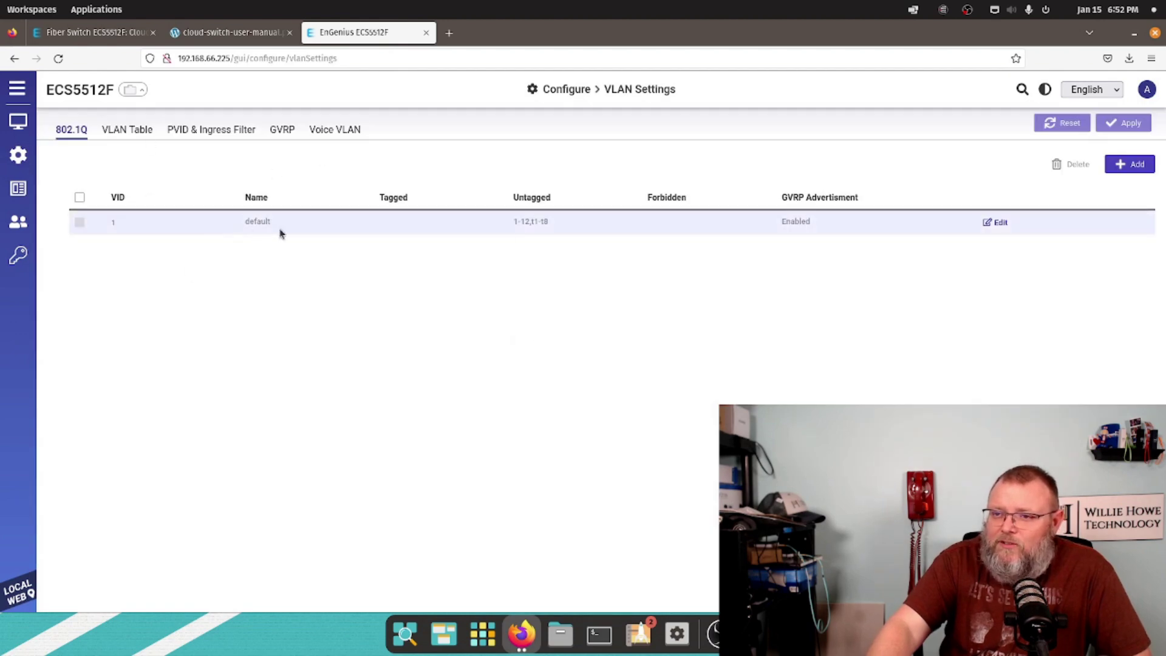
{"action": "left_click", "coordinate": [1126, 172]}
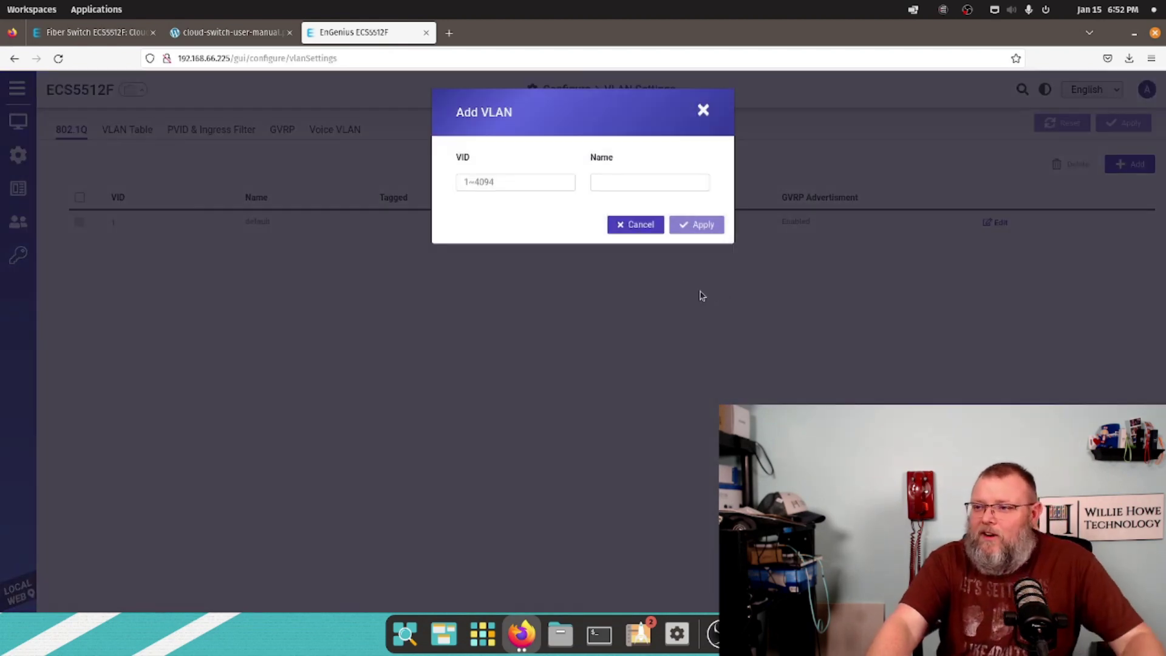
{"action": "left_click", "coordinate": [525, 177]}
{"action": "type", "text": "2"}
{"action": "left_click", "coordinate": [629, 186]}
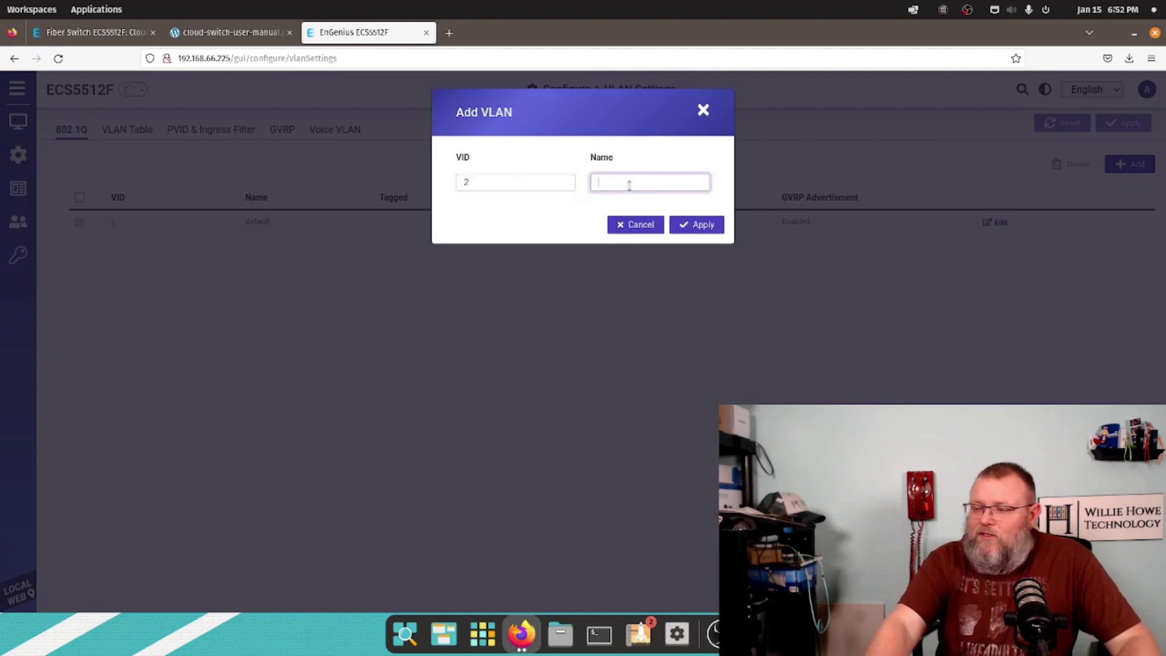
{"action": "type", "text": "voice"}
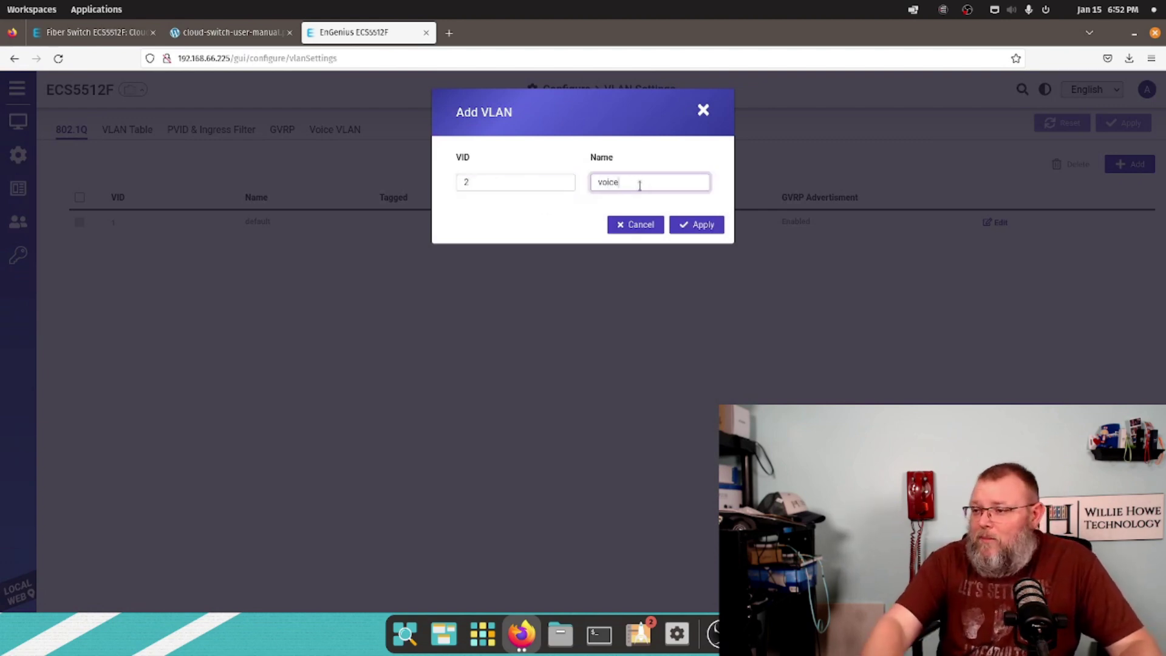
{"action": "left_click", "coordinate": [683, 224]}
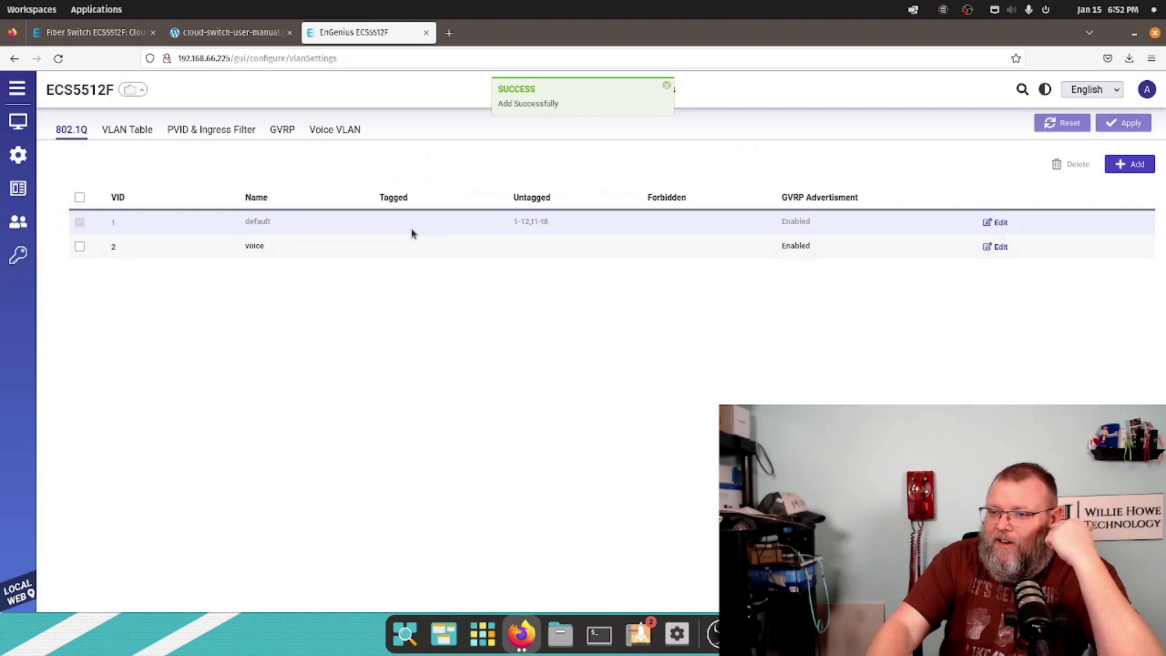
- Mark ports 1–12 as tagged members of VLAN 2 (voice)
{"action": "left_click", "coordinate": [1000, 247]}
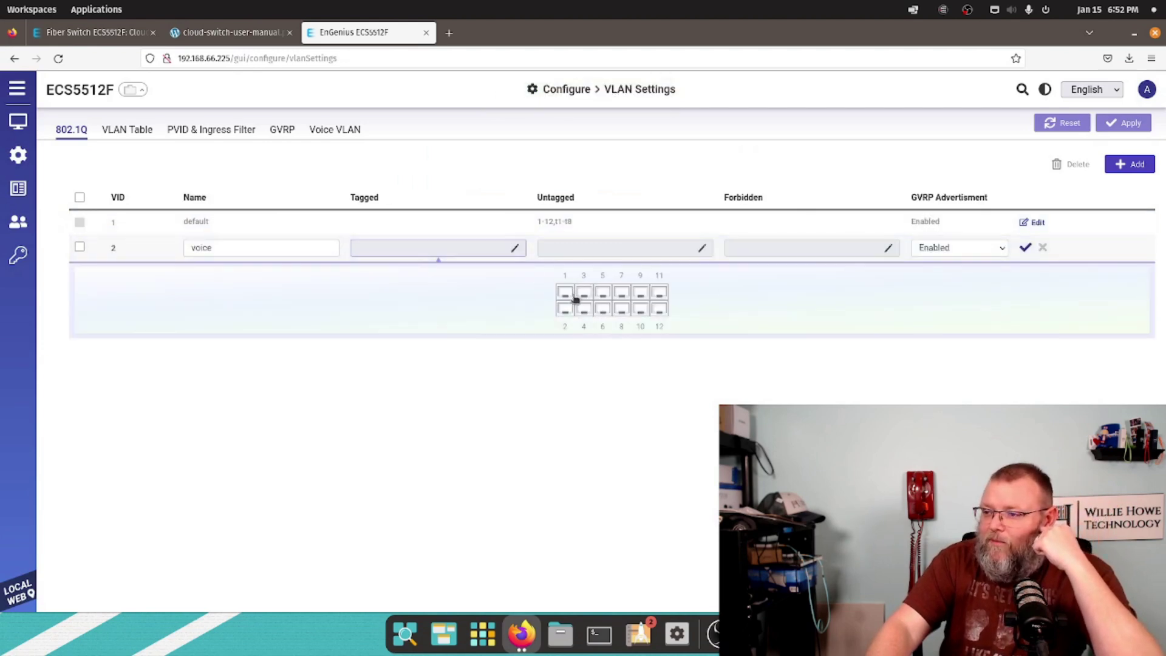
{"action": "left_click", "coordinate": [566, 294]}
{"action": "left_click", "coordinate": [604, 294]}
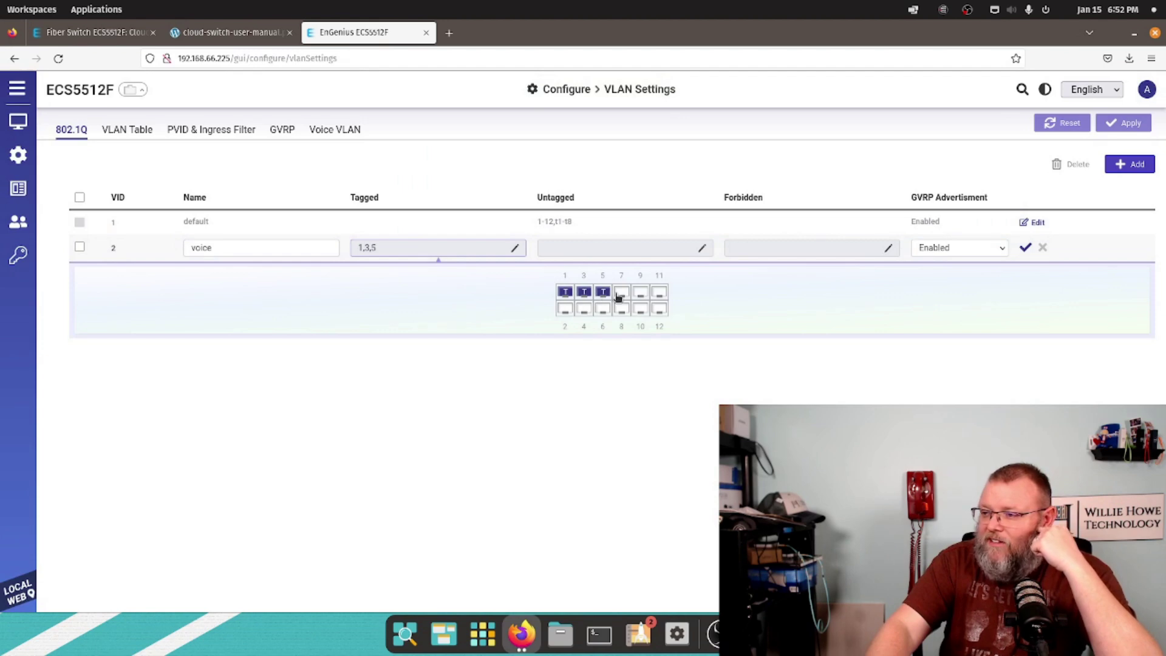
{"action": "left_click", "coordinate": [622, 294]}
{"action": "left_click", "coordinate": [641, 293]}
{"action": "left_click", "coordinate": [659, 294]}
{"action": "left_click", "coordinate": [660, 310]}
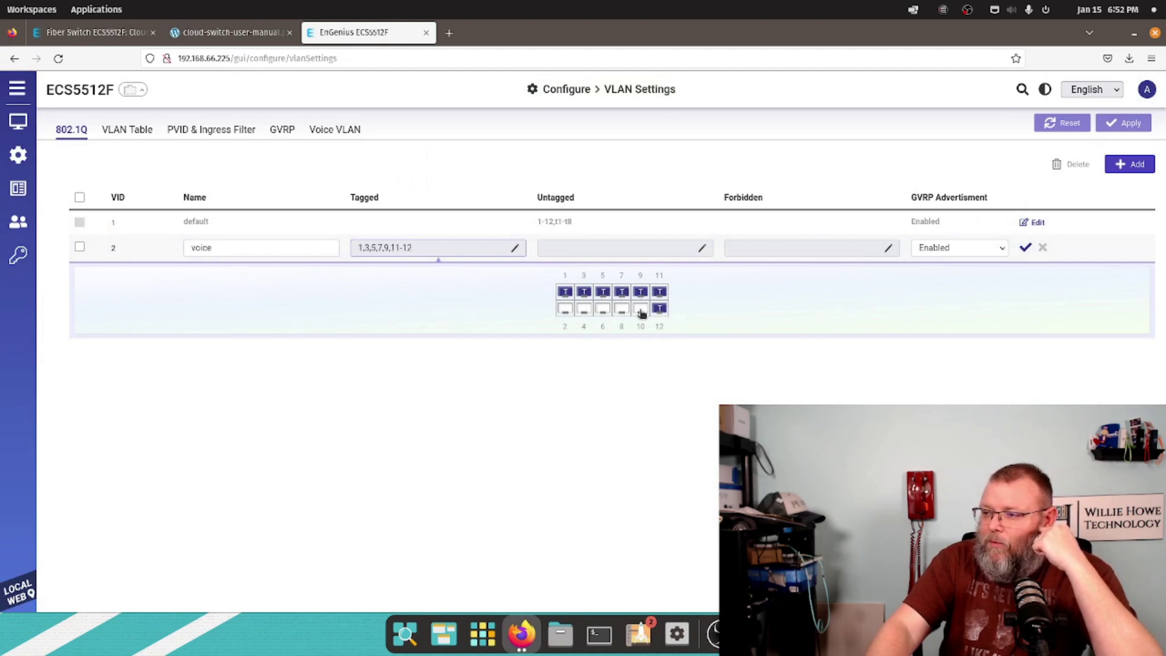
{"action": "left_click", "coordinate": [641, 310]}
{"action": "left_click", "coordinate": [622, 310]}
{"action": "left_click", "coordinate": [603, 310]}
{"action": "left_click", "coordinate": [584, 310]}
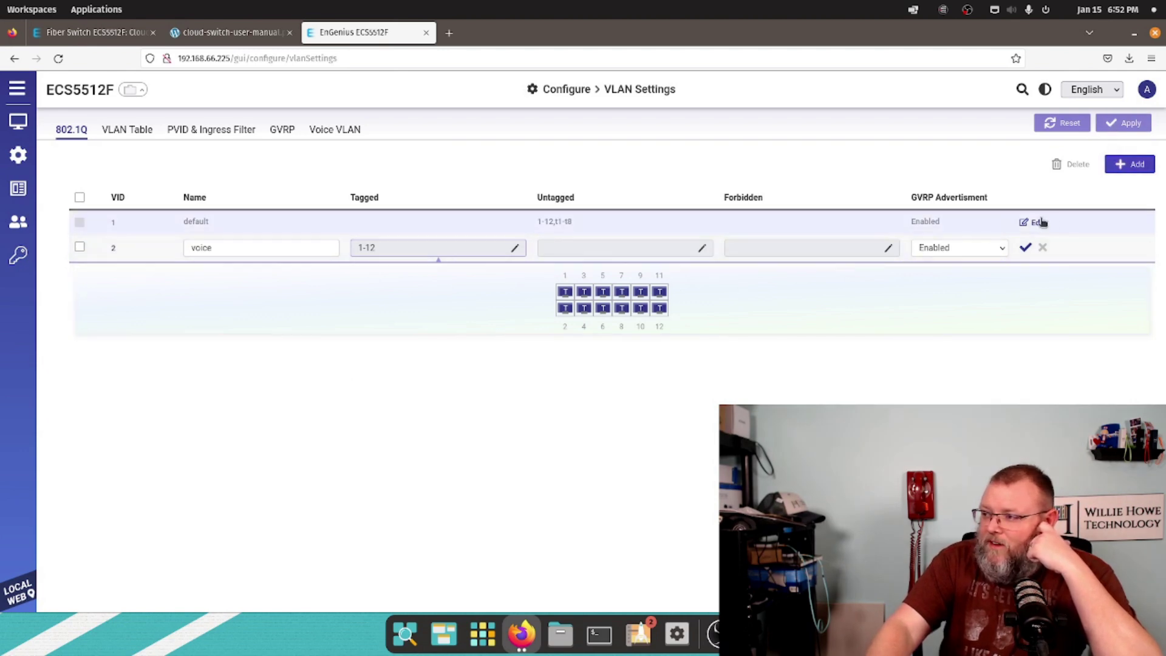
- Save the voice VLAN's tagged ports and apply the VLAN change to the switch
{"action": "left_click", "coordinate": [1026, 248]}
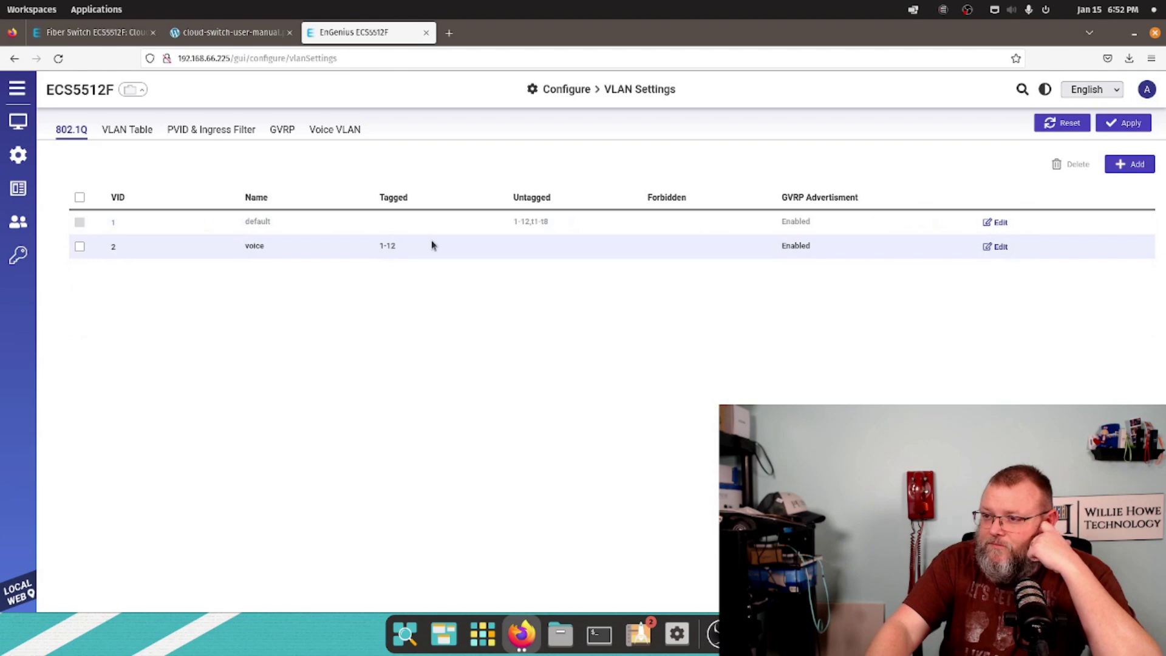
{"action": "left_click", "coordinate": [145, 137]}
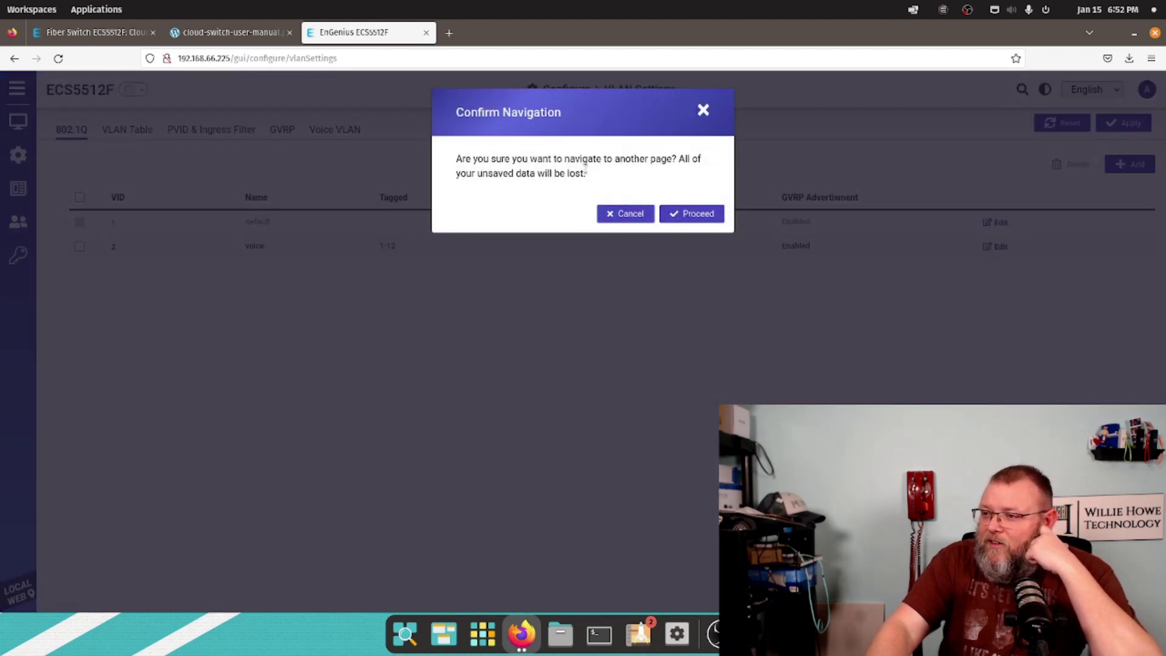
{"action": "left_click", "coordinate": [647, 213]}
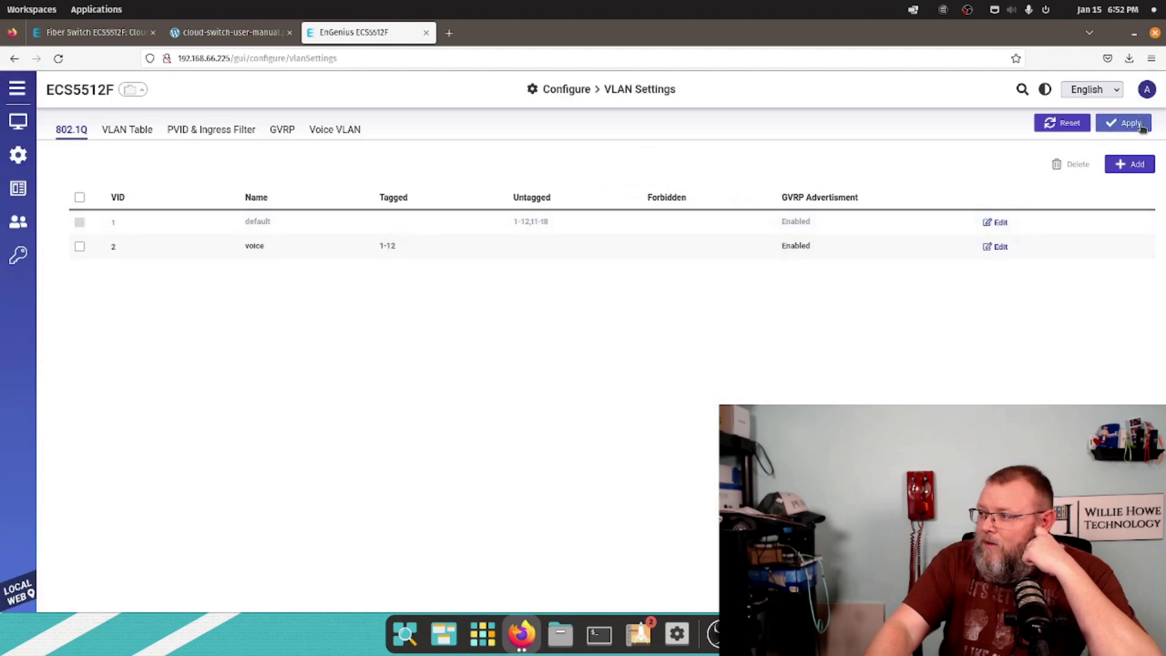
{"action": "left_click", "coordinate": [1131, 123]}
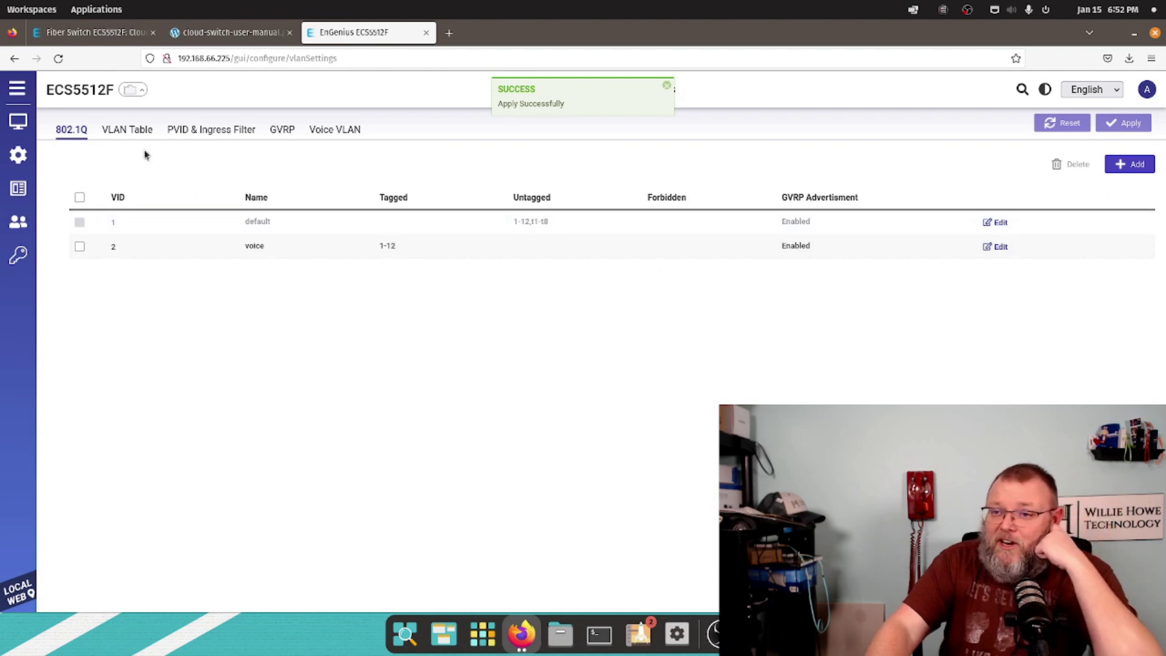
- Review the VLAN Table port statuses, the PVID & Ingress Filter settings and the GVRP page
{"action": "left_click", "coordinate": [130, 132]}
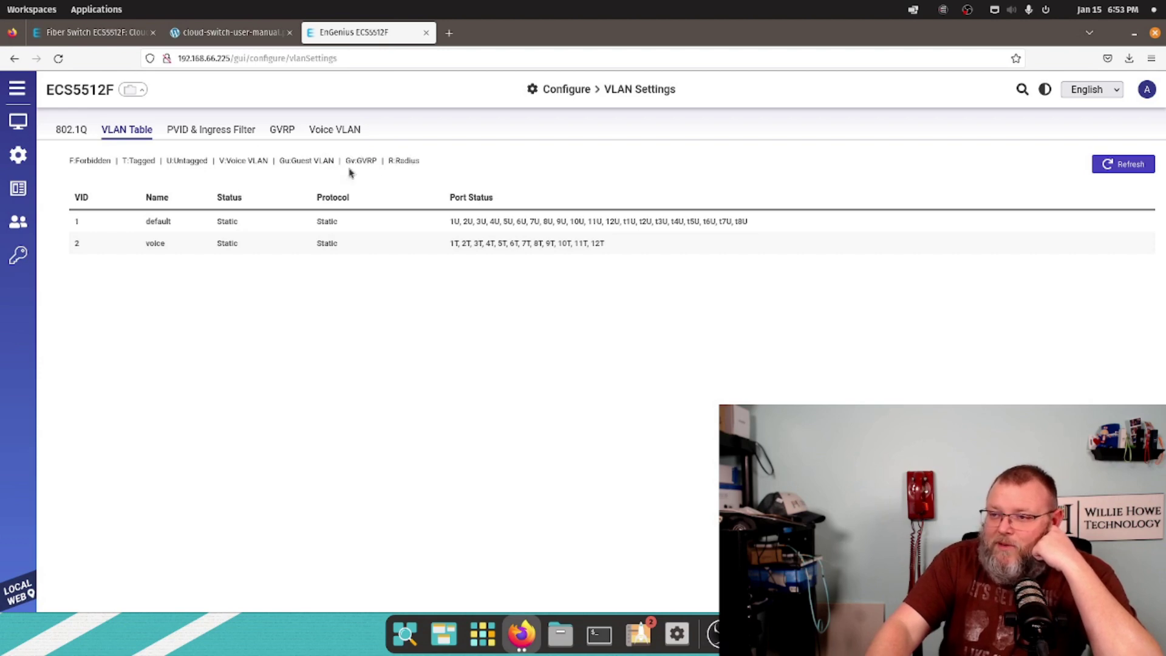
{"action": "left_click", "coordinate": [221, 133]}
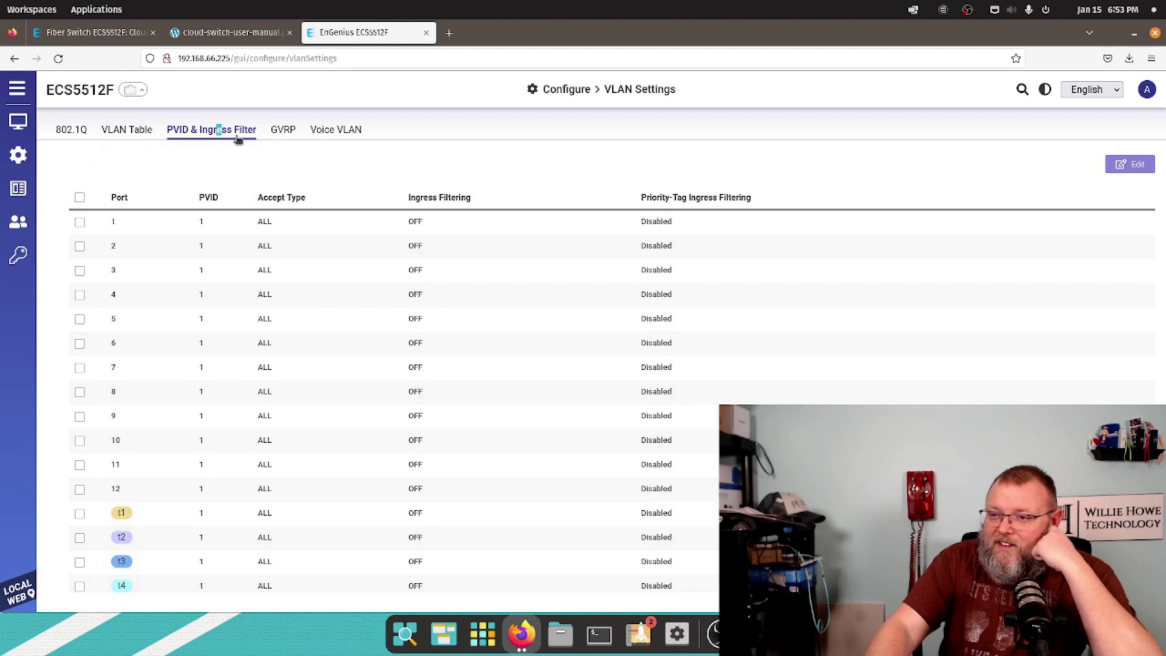
{"action": "left_click", "coordinate": [282, 131]}
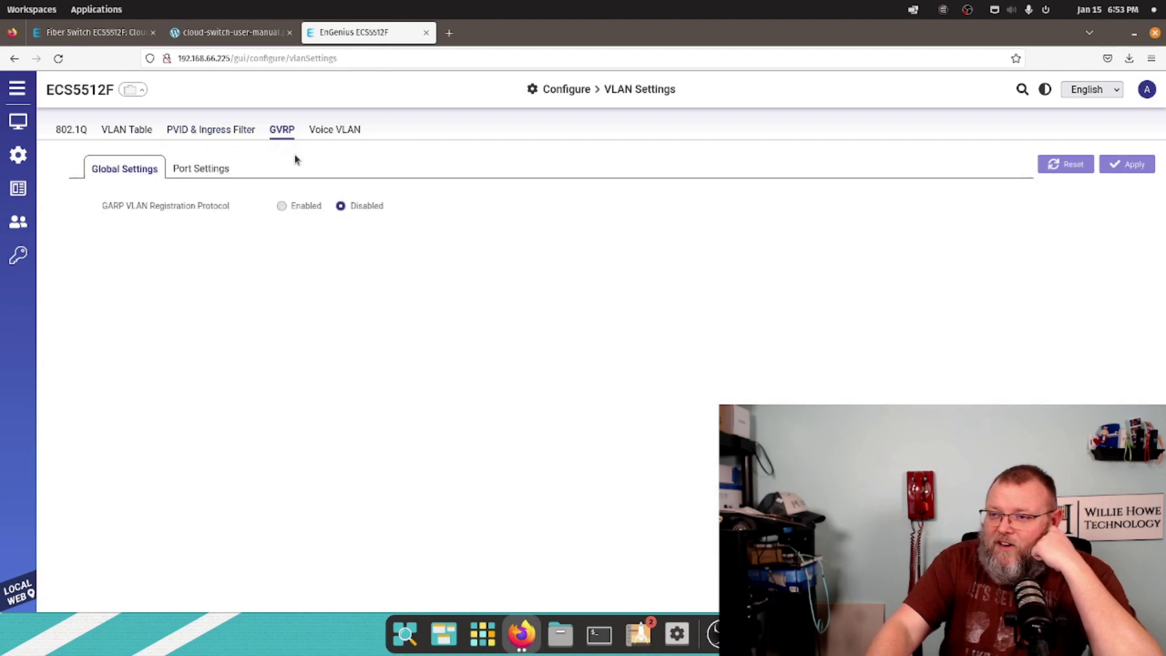
- Check the Voice VLAN global, OUI list and per-port settings, then open Spanning Tree configuration
{"action": "left_click", "coordinate": [331, 133]}
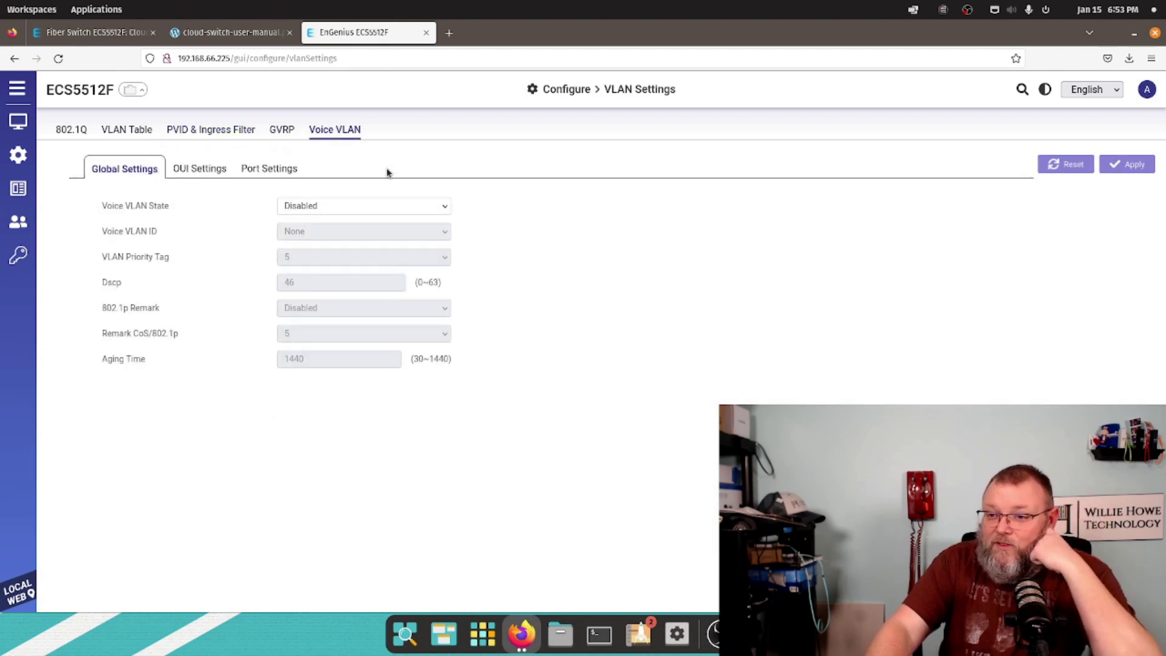
{"action": "left_click", "coordinate": [196, 169]}
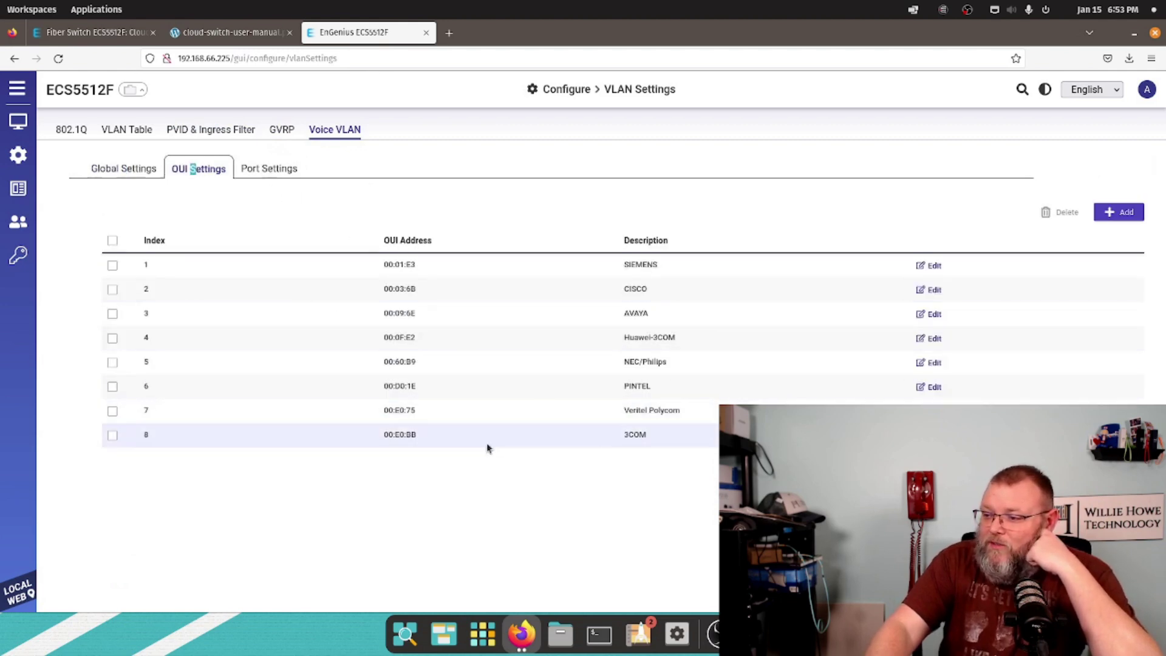
{"action": "left_click", "coordinate": [264, 168]}
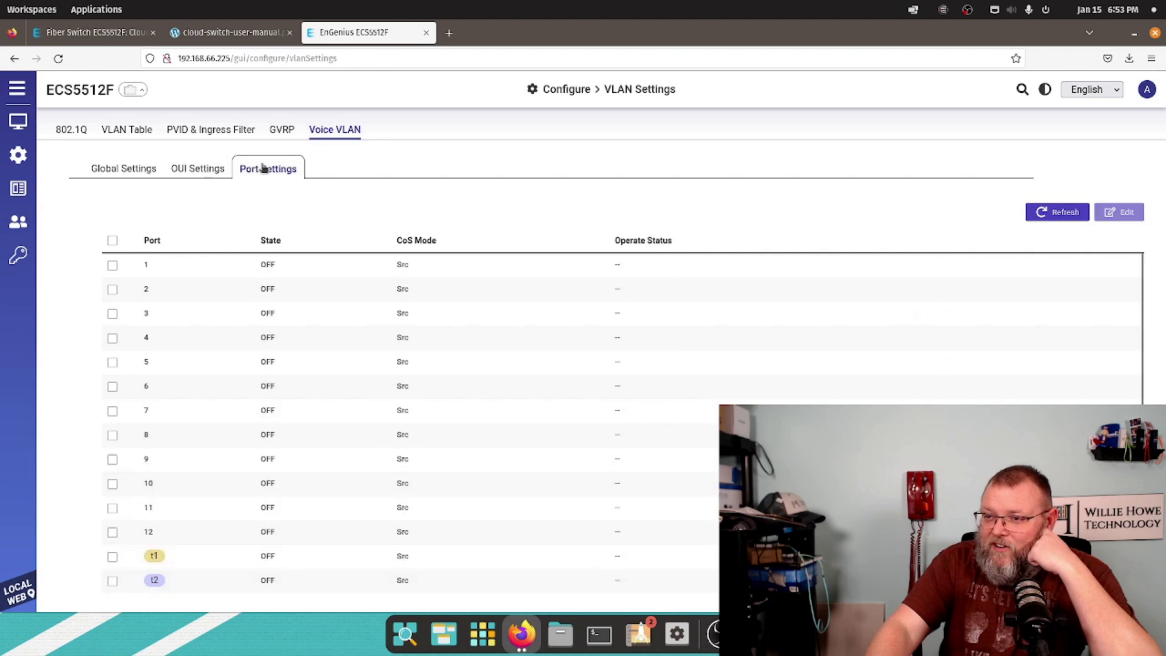
{"action": "left_click", "coordinate": [140, 172]}
{"action": "mouse_move", "coordinate": [18, 155]}
{"action": "left_click", "coordinate": [102, 248]}
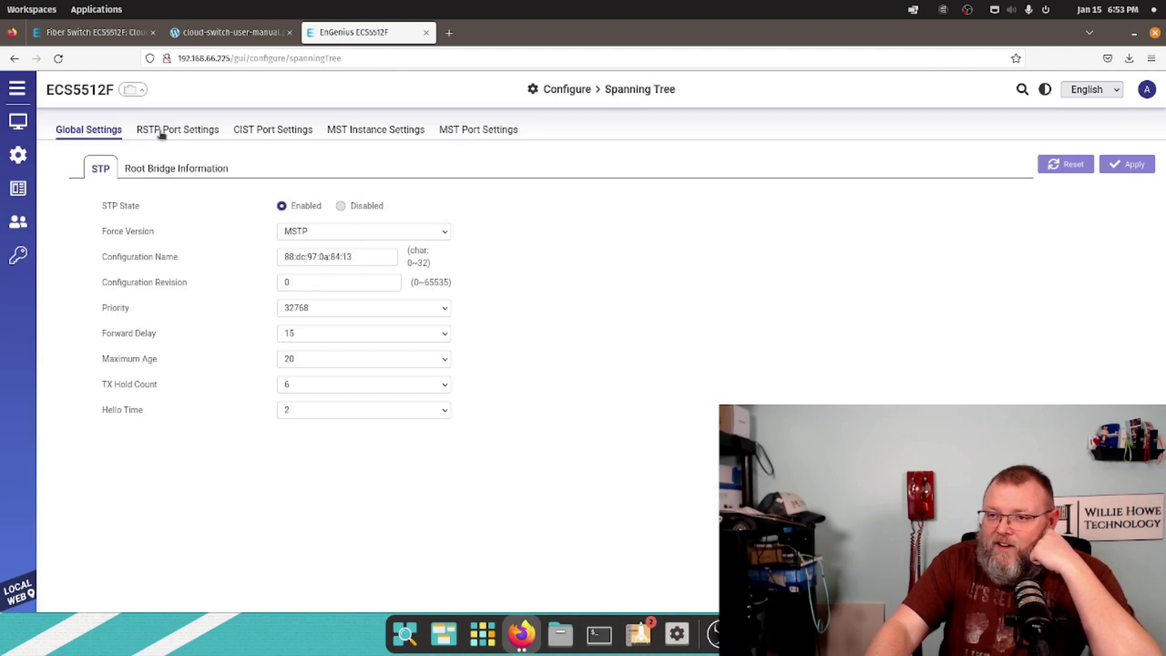
- Review the RSTP, CIST, MST port and MST instance settings plus the Root Bridge Information
{"action": "left_click", "coordinate": [161, 133]}
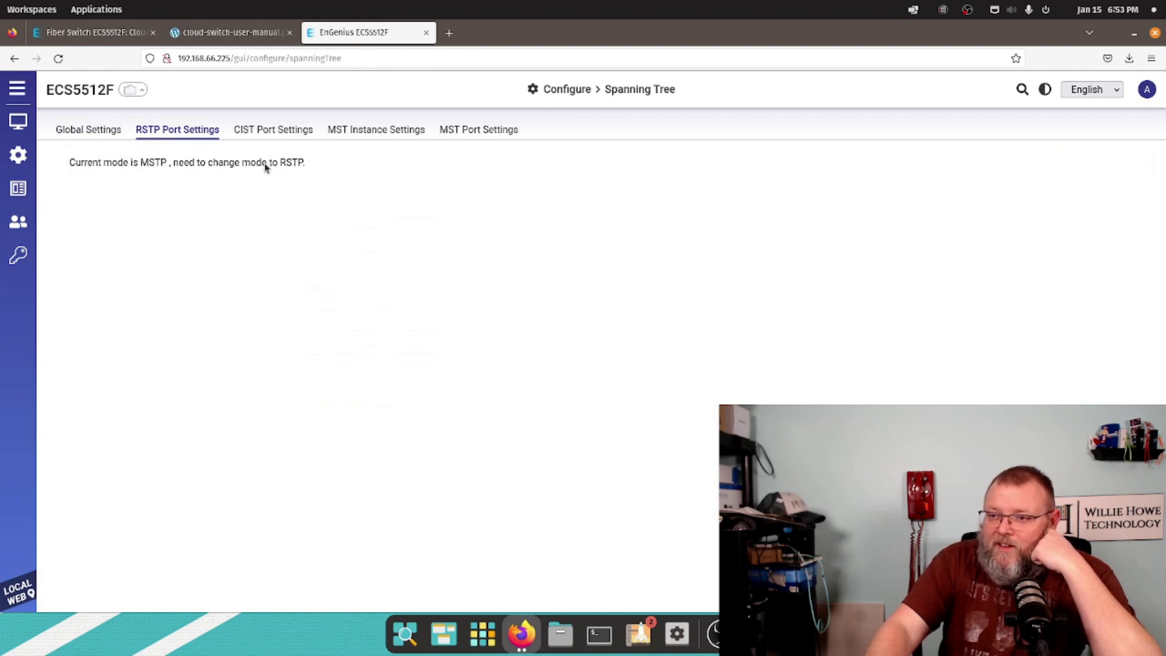
{"action": "left_click", "coordinate": [265, 136]}
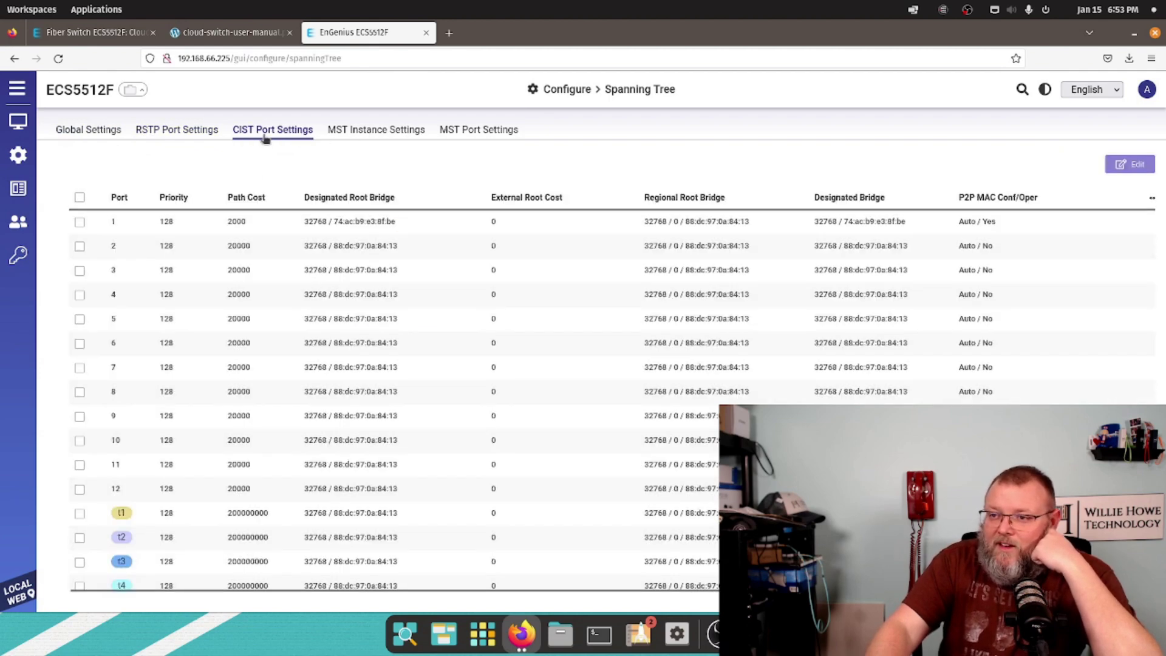
{"action": "left_click", "coordinate": [447, 130]}
{"action": "left_click", "coordinate": [380, 130]}
{"action": "left_click", "coordinate": [115, 135]}
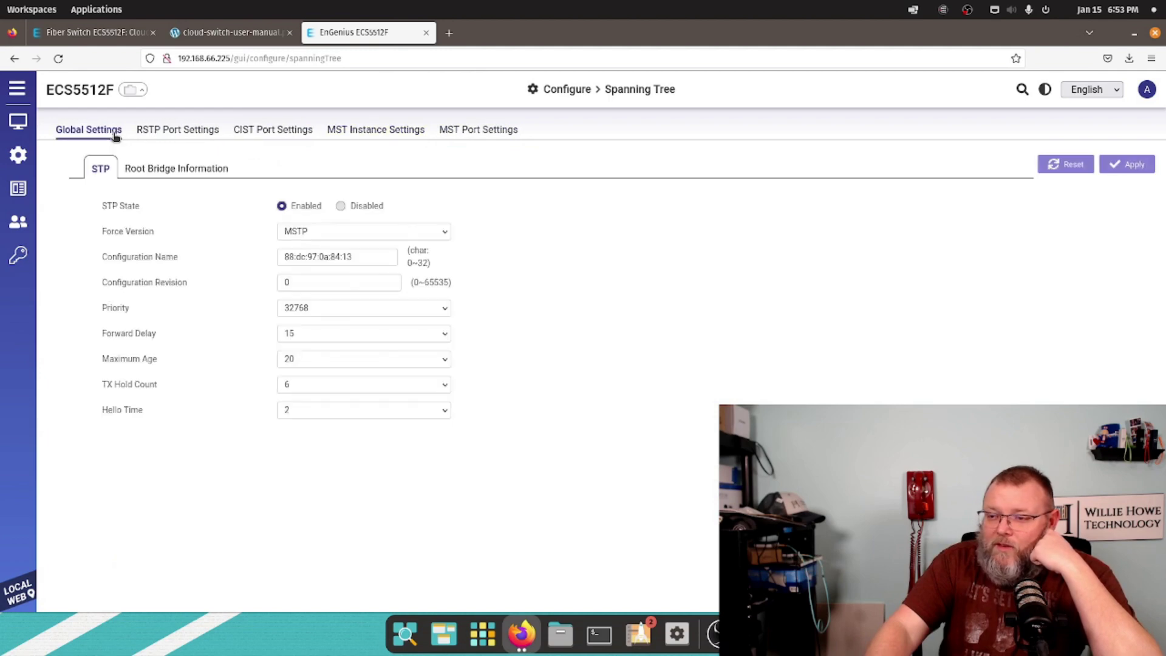
{"action": "left_click", "coordinate": [155, 171]}
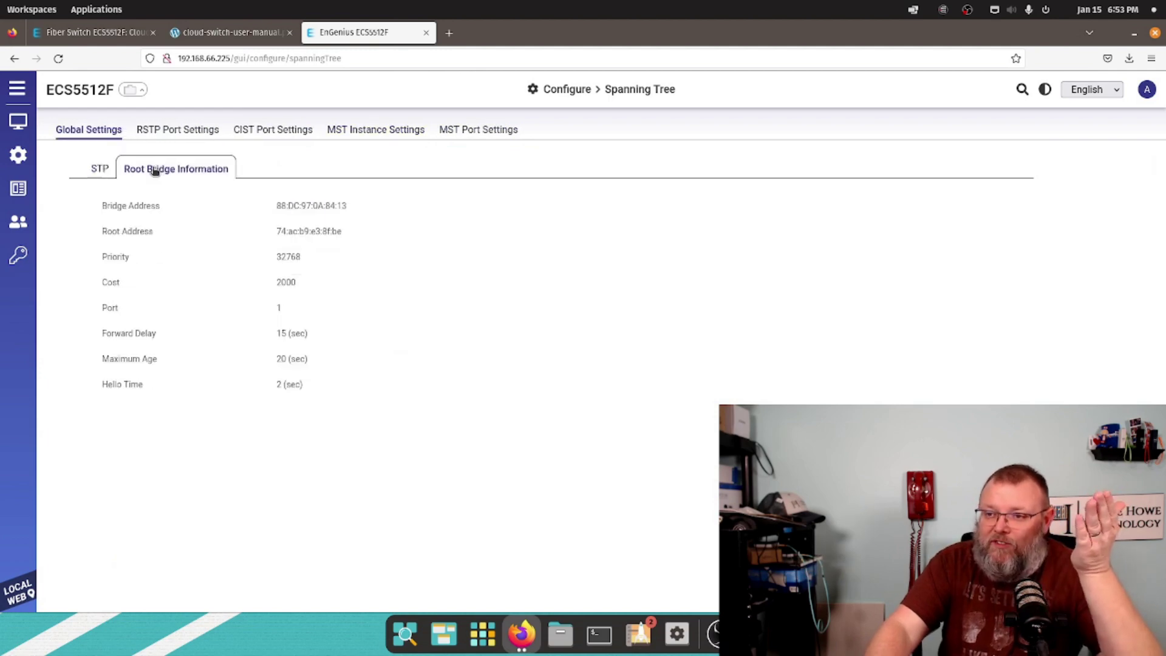
{"action": "left_click", "coordinate": [104, 170]}
- Open Link Aggregation, check the LACP settings, and start editing trunk group 1
{"action": "mouse_move", "coordinate": [18, 154]}
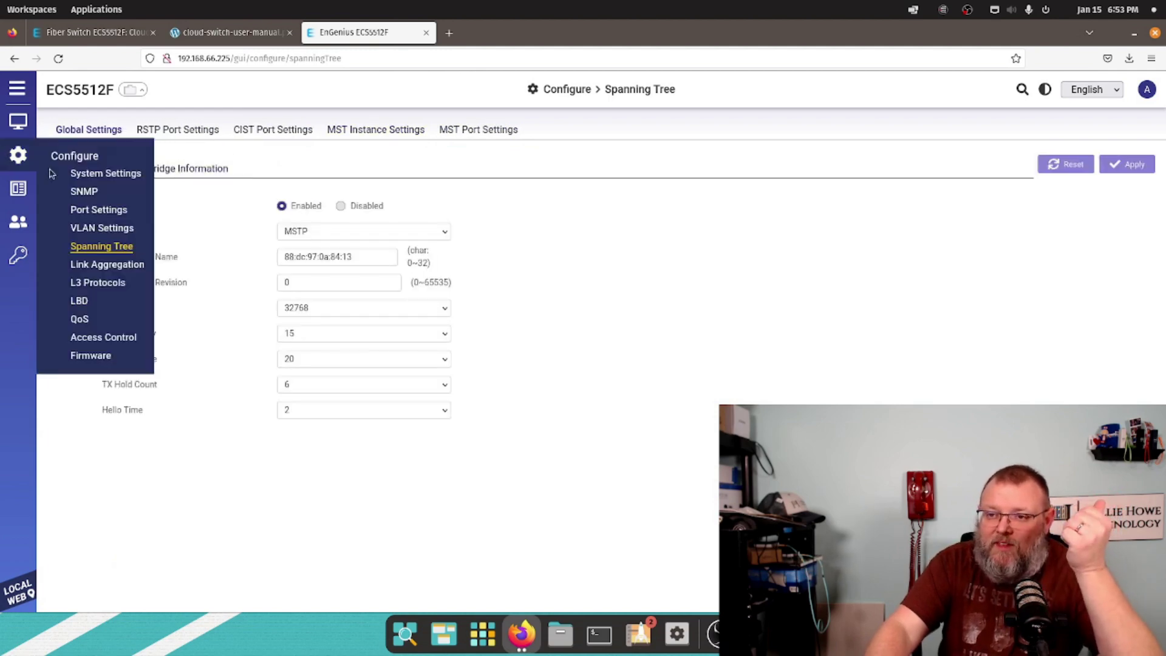
{"action": "left_click", "coordinate": [115, 265]}
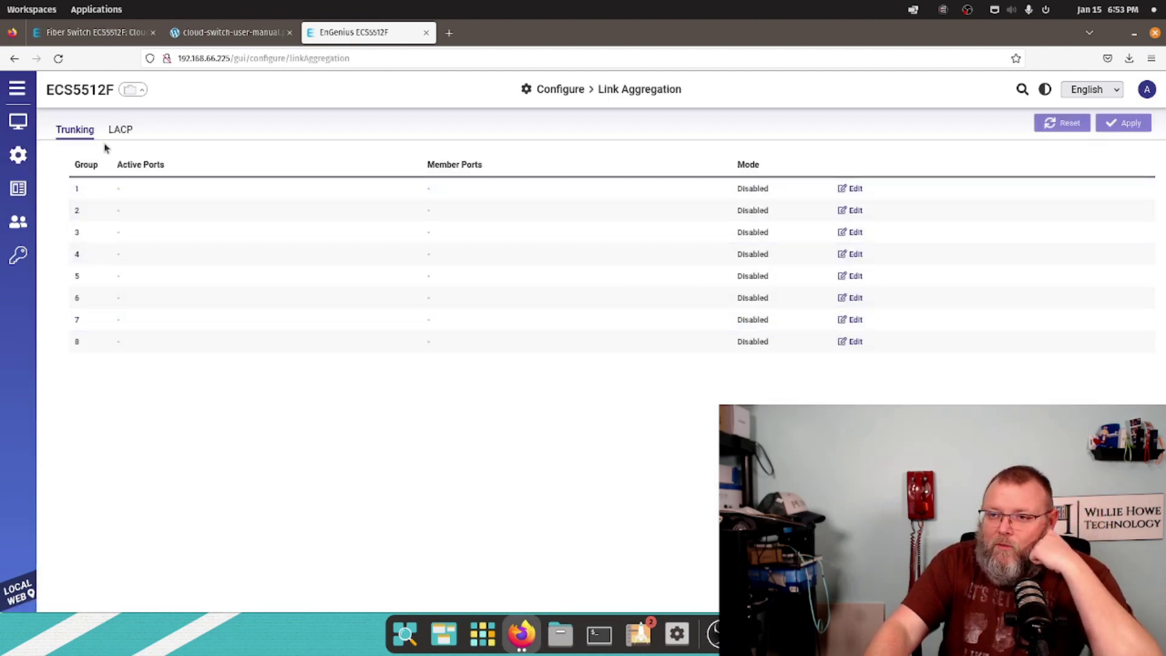
{"action": "left_click", "coordinate": [122, 131]}
{"action": "left_click", "coordinate": [82, 128]}
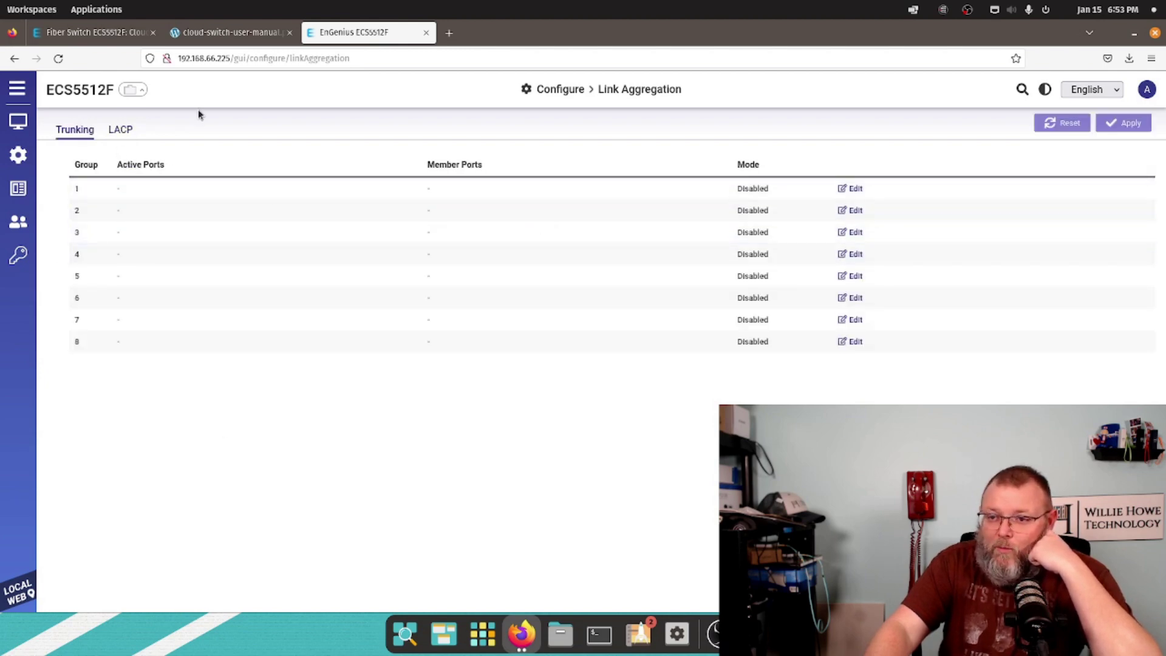
{"action": "left_click", "coordinate": [857, 189]}
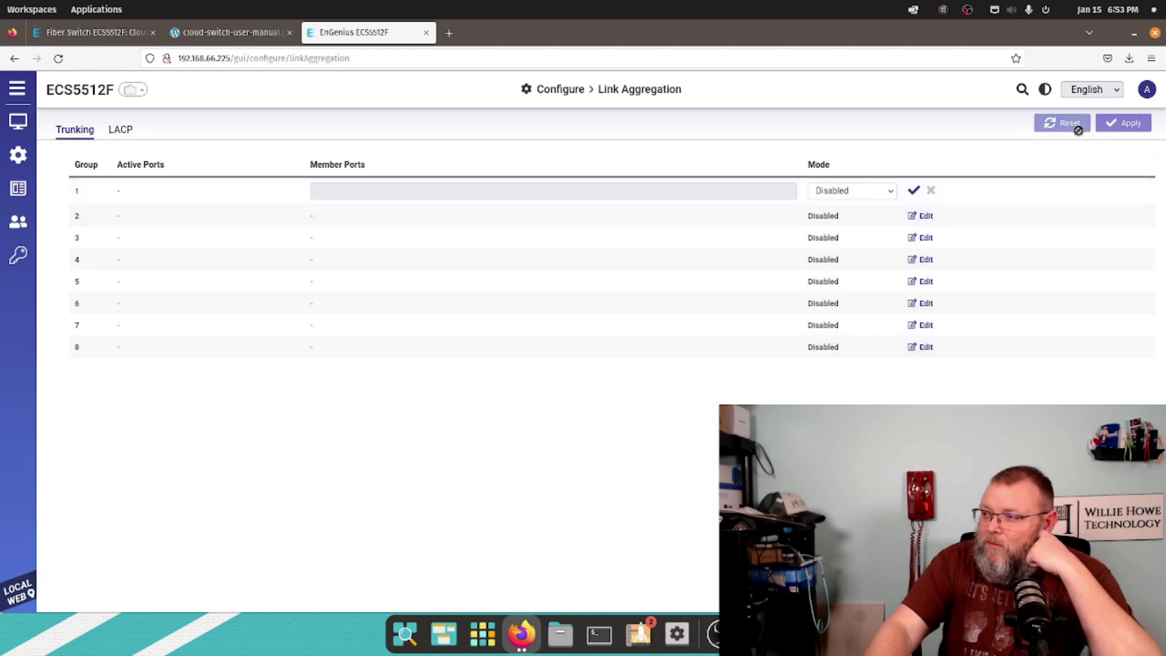
- Open L3 Protocols and view the MLD Snooping, DHCP Snooping, DHCP Relay and static route tabs
{"action": "mouse_move", "coordinate": [18, 156]}
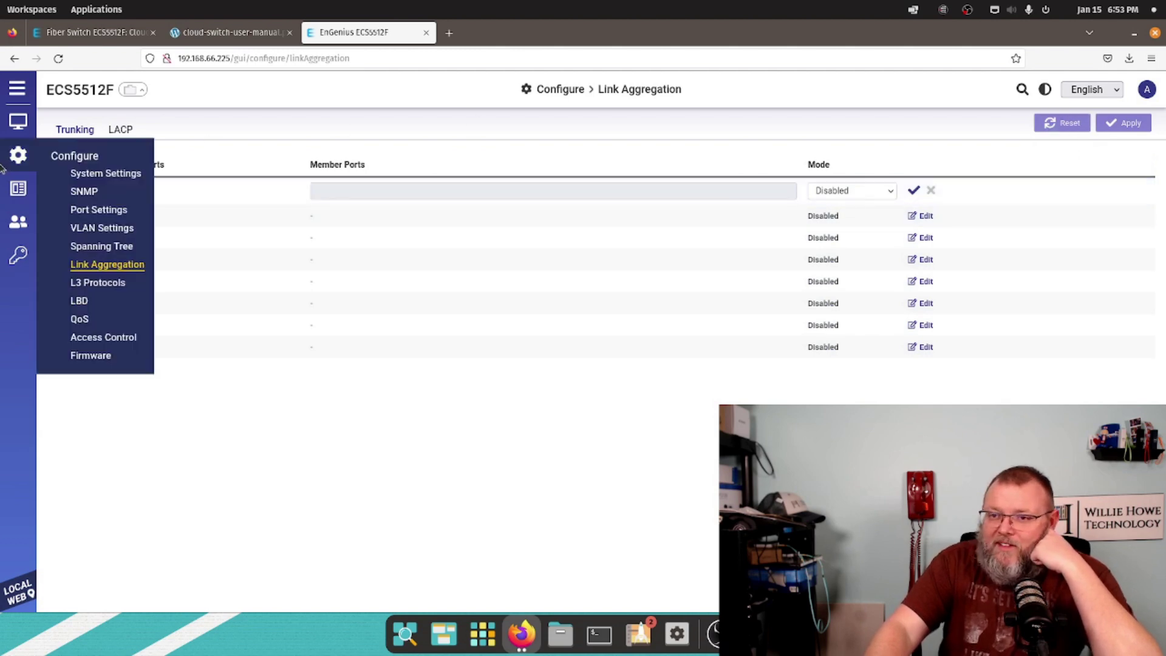
{"action": "left_click", "coordinate": [119, 282]}
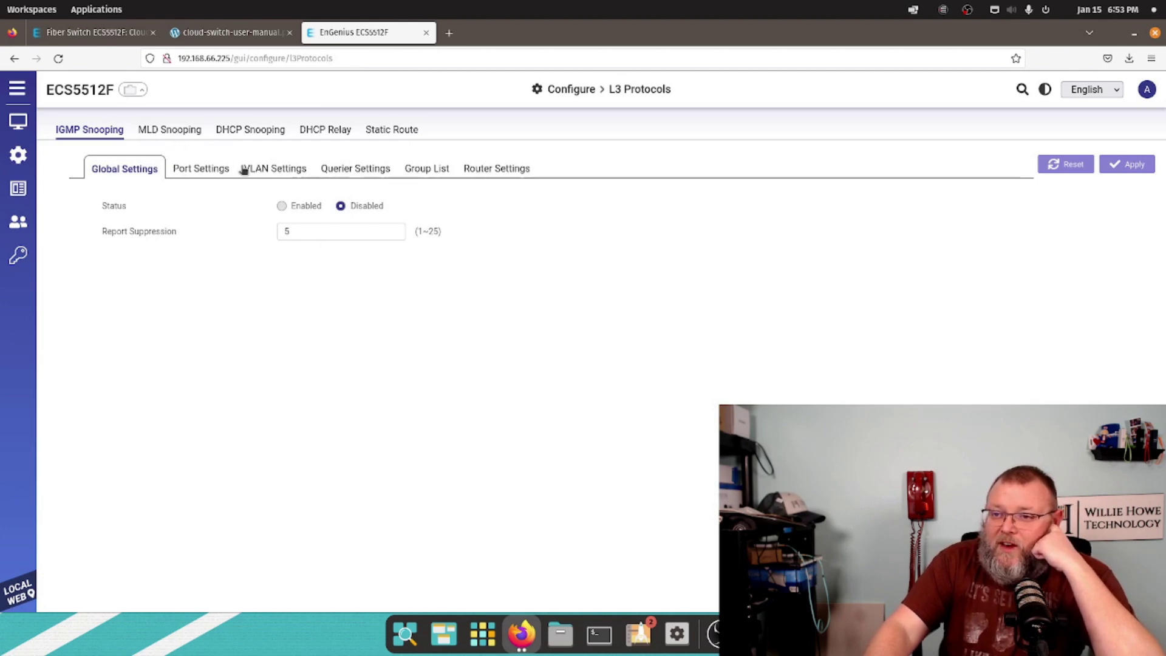
{"action": "mouse_move", "coordinate": [33, 164]}
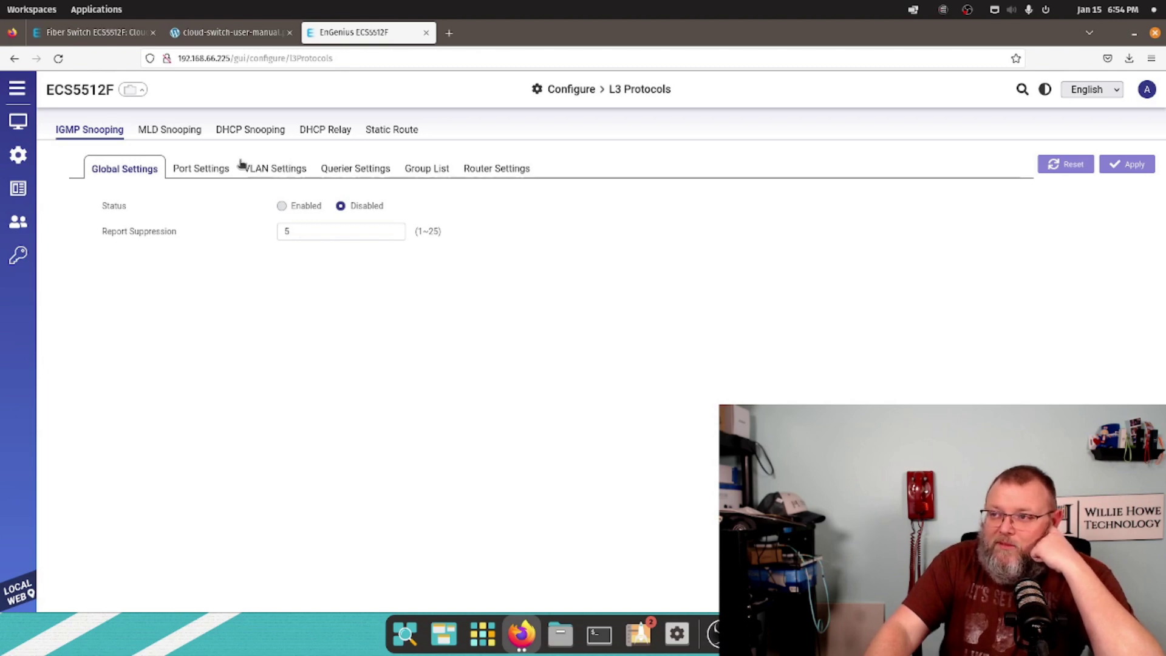
{"action": "left_click", "coordinate": [187, 135]}
{"action": "left_click", "coordinate": [256, 135]}
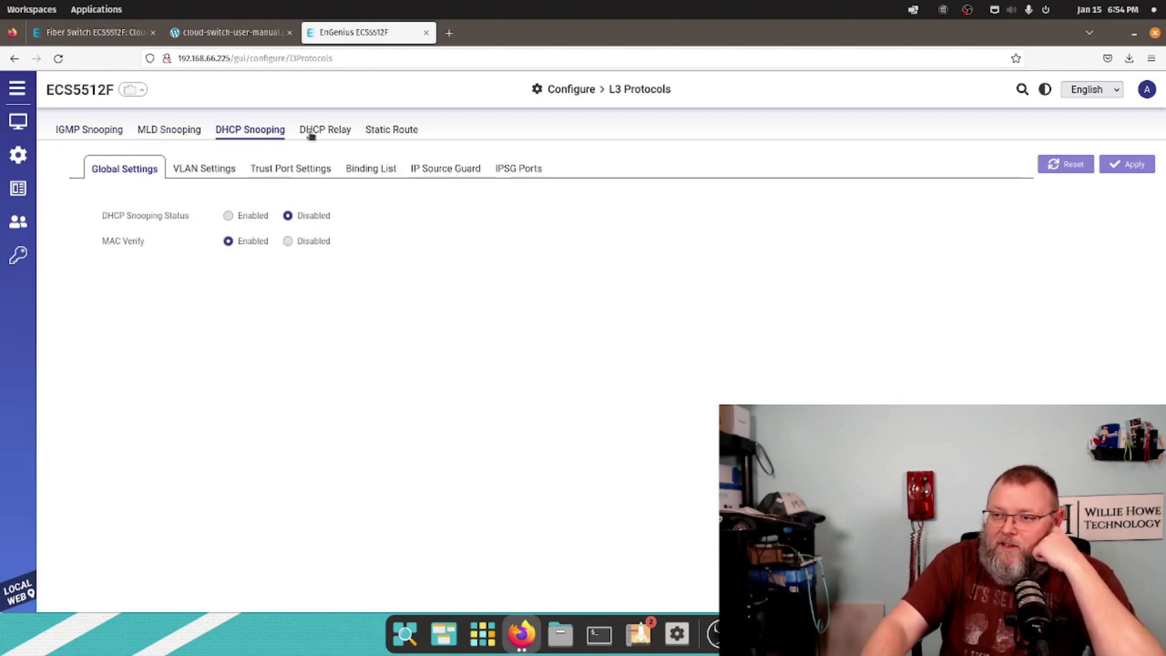
{"action": "left_click", "coordinate": [311, 134]}
{"action": "left_click", "coordinate": [384, 133]}
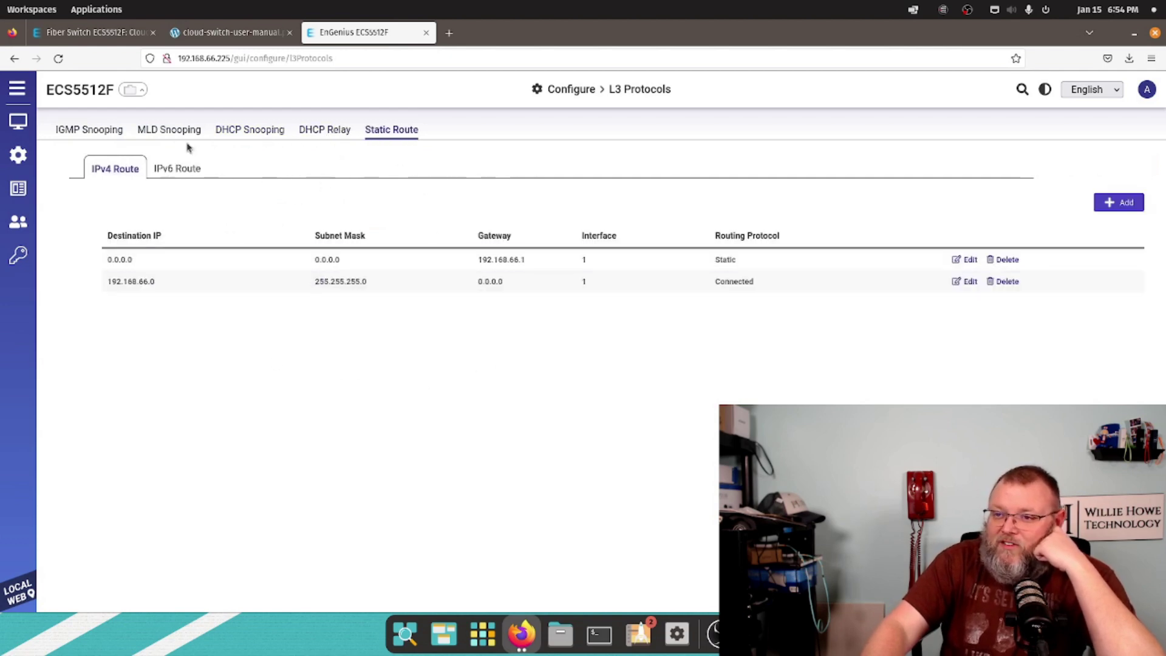
- Cycle again through IGMP Snooping, MLD Snooping, DHCP Snooping, DHCP Relay and static routes
{"action": "left_click", "coordinate": [73, 133]}
{"action": "left_click", "coordinate": [141, 130]}
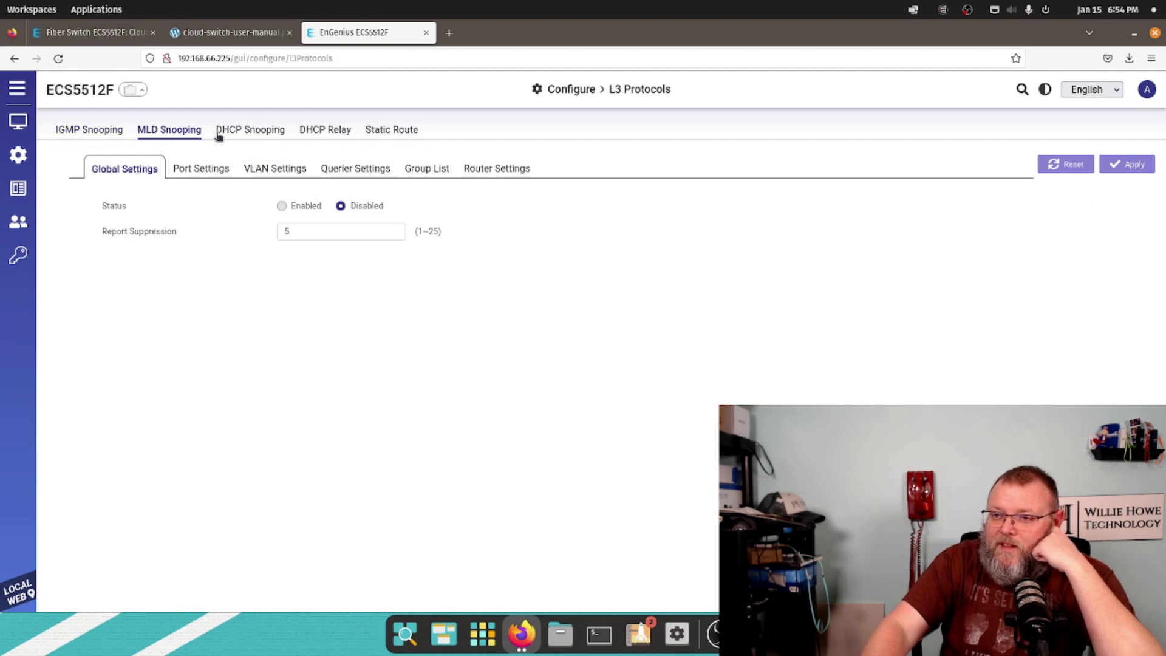
{"action": "left_click", "coordinate": [222, 135]}
{"action": "left_click", "coordinate": [330, 134]}
{"action": "left_click", "coordinate": [373, 130]}
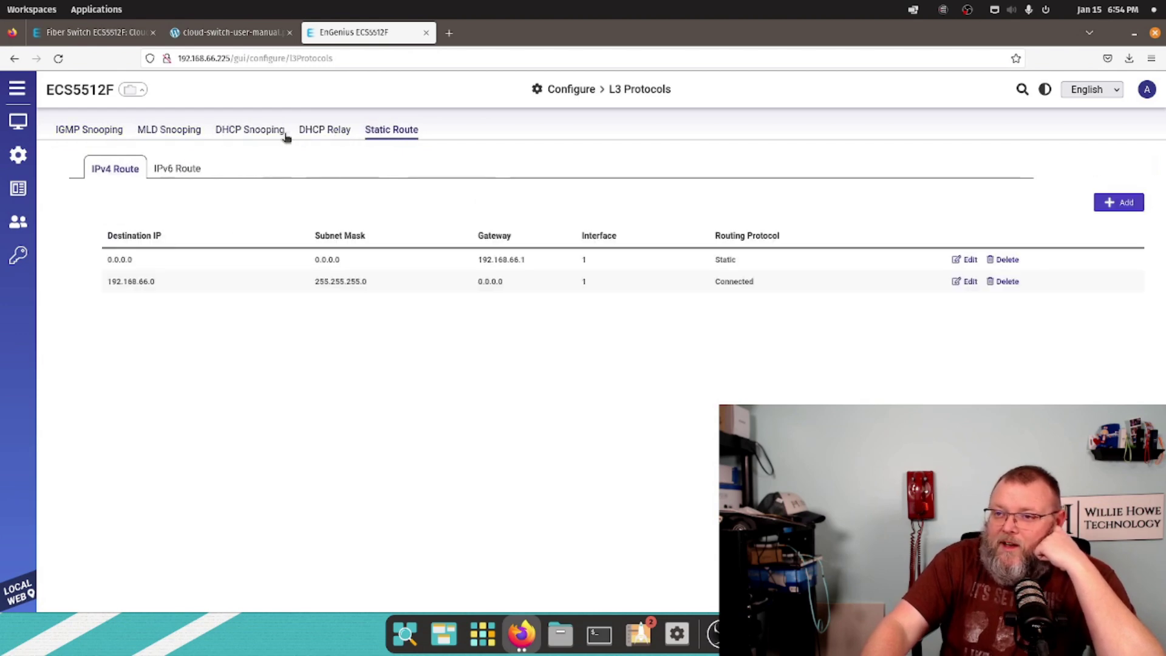
{"action": "left_click", "coordinate": [87, 139]}
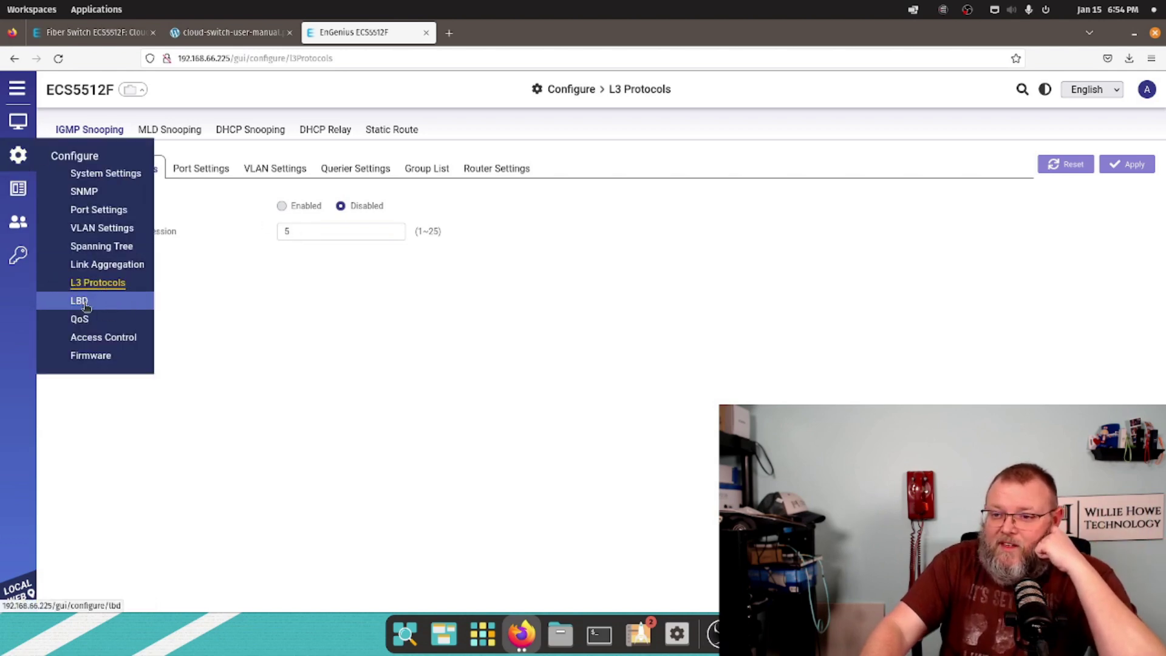
- Open loop-back detection (LBD) and check its Port Status and Global Settings
{"action": "left_click", "coordinate": [79, 301]}
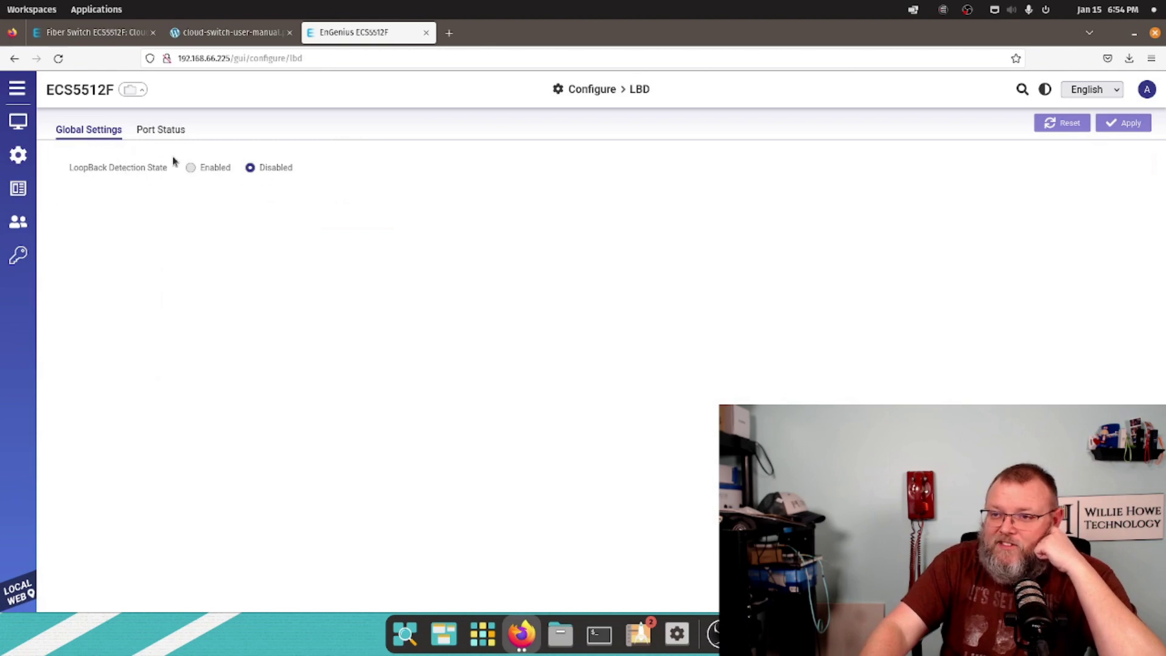
{"action": "left_click", "coordinate": [149, 133]}
{"action": "left_click", "coordinate": [84, 133]}
- Open QoS and view the CoS-to-queue, DSCP-to-queue, port CoS and bandwidth control tabs
{"action": "mouse_move", "coordinate": [27, 161]}
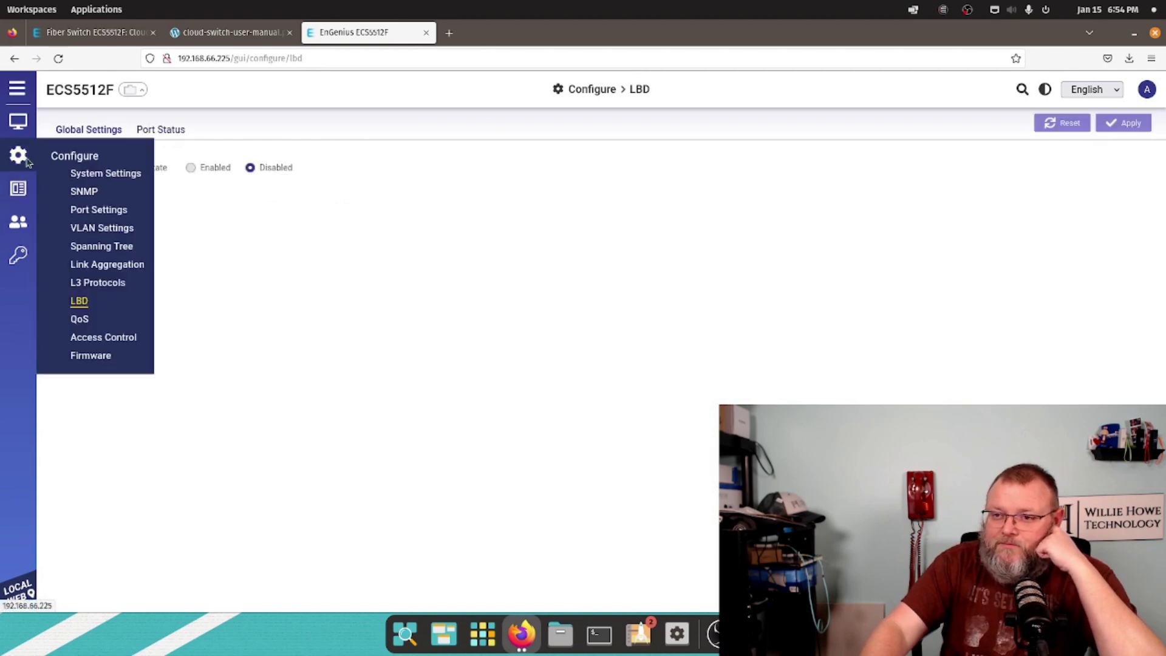
{"action": "left_click", "coordinate": [79, 319]}
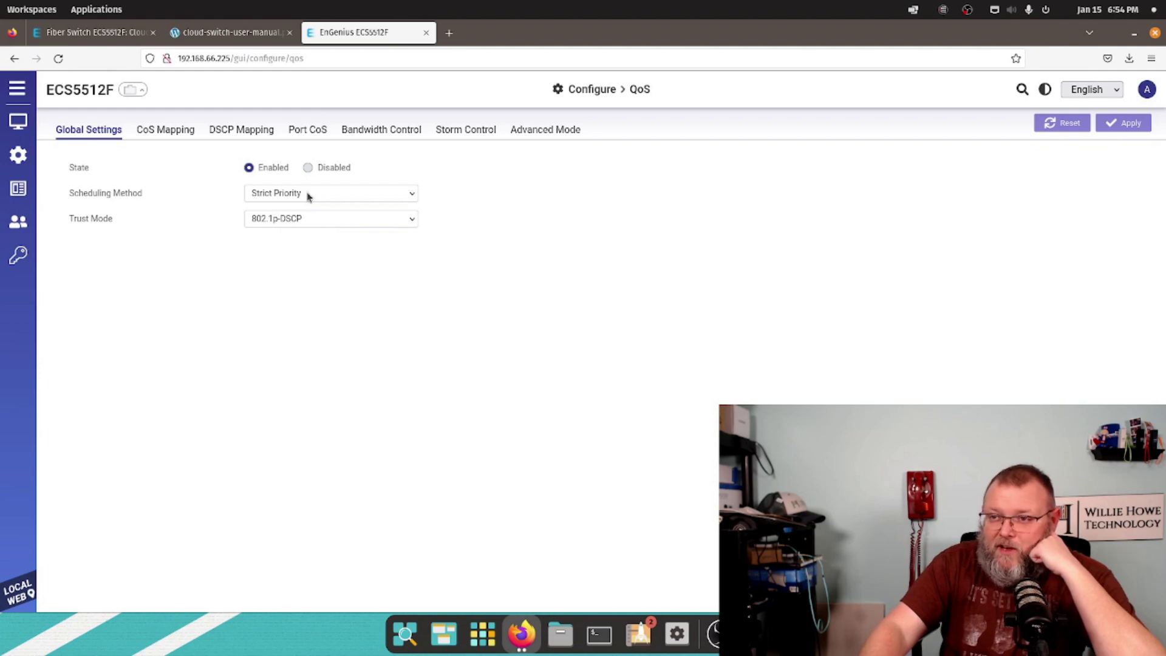
{"action": "left_click", "coordinate": [185, 133]}
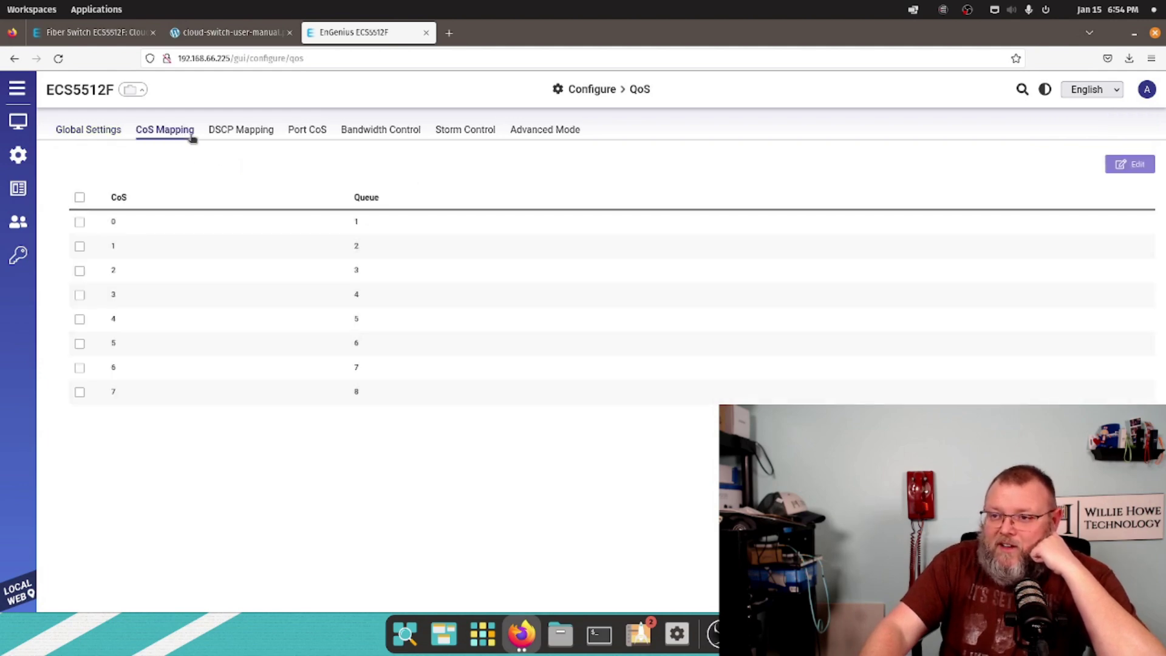
{"action": "left_click", "coordinate": [236, 135]}
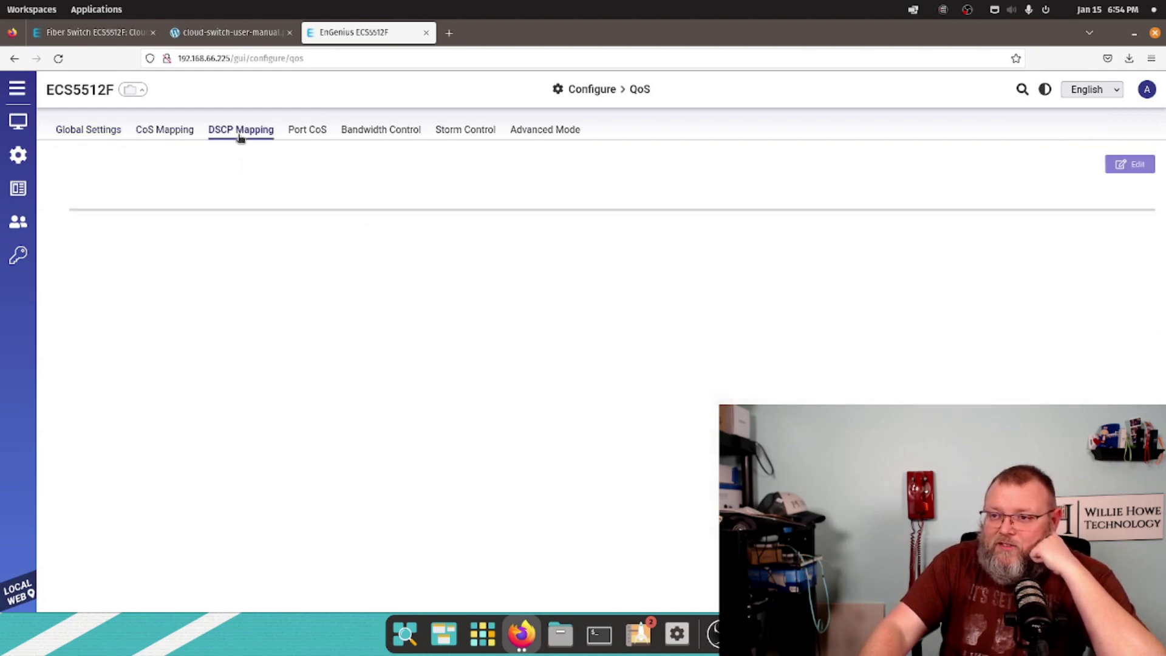
{"action": "left_click", "coordinate": [296, 134]}
{"action": "left_click", "coordinate": [368, 133]}
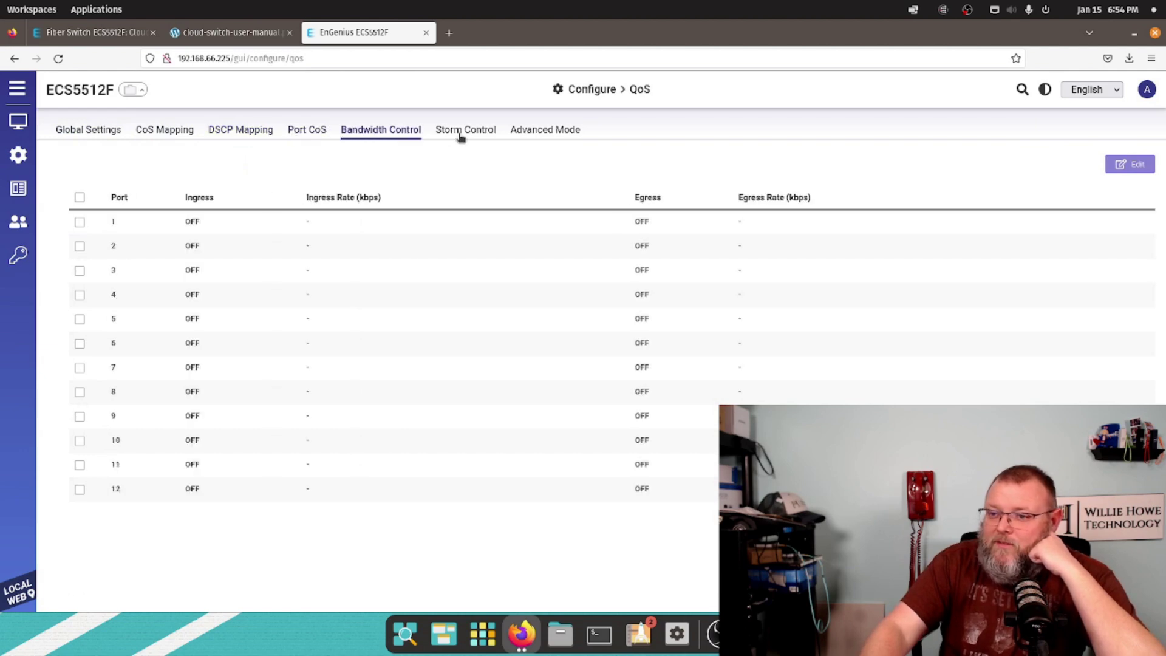
- Open port 2's bandwidth settings, leave ingress limiting off, and cancel without changes
{"action": "left_click", "coordinate": [80, 247]}
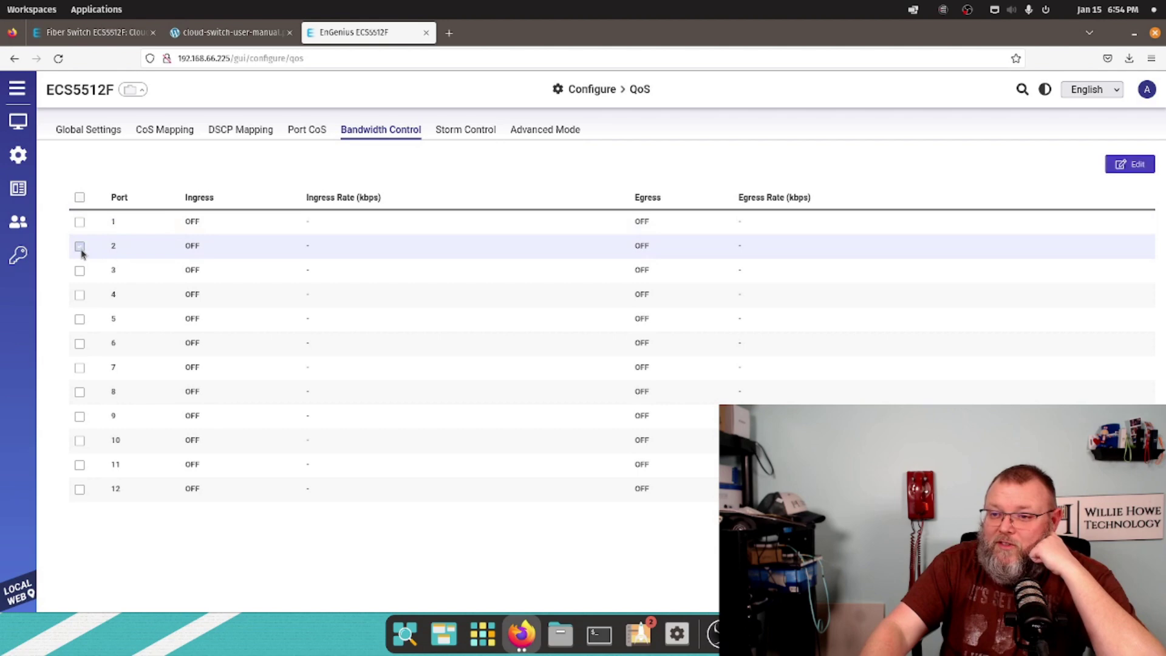
{"action": "left_click", "coordinate": [1120, 167]}
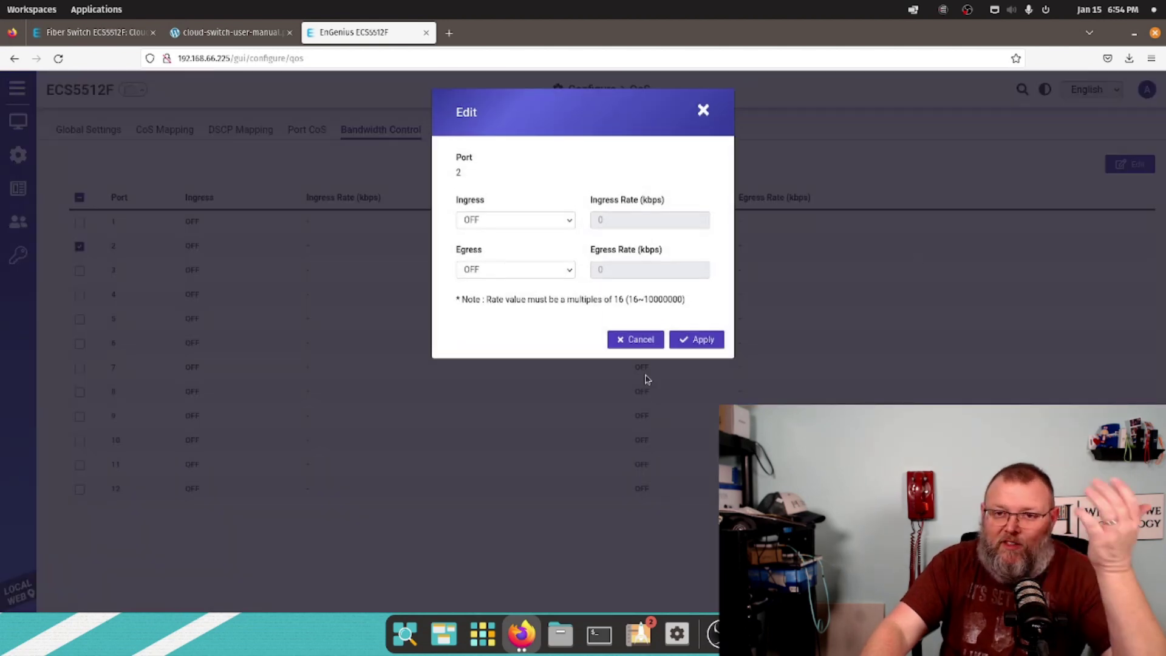
{"action": "left_click", "coordinate": [527, 228]}
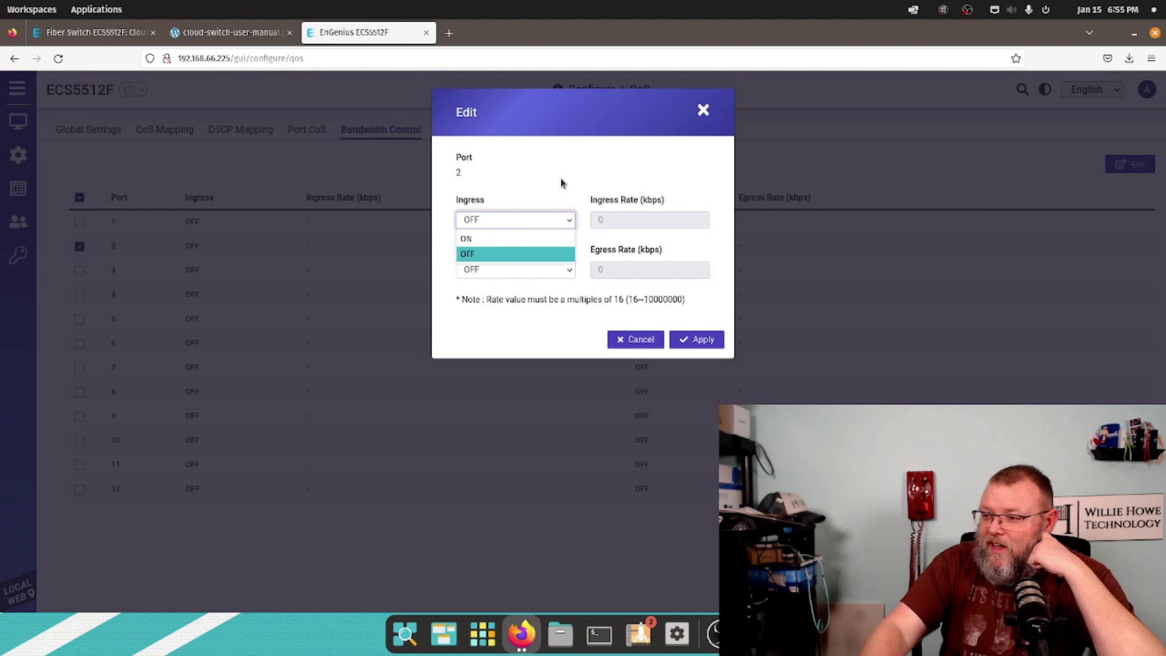
{"action": "left_click", "coordinate": [563, 181]}
{"action": "left_click", "coordinate": [634, 340]}
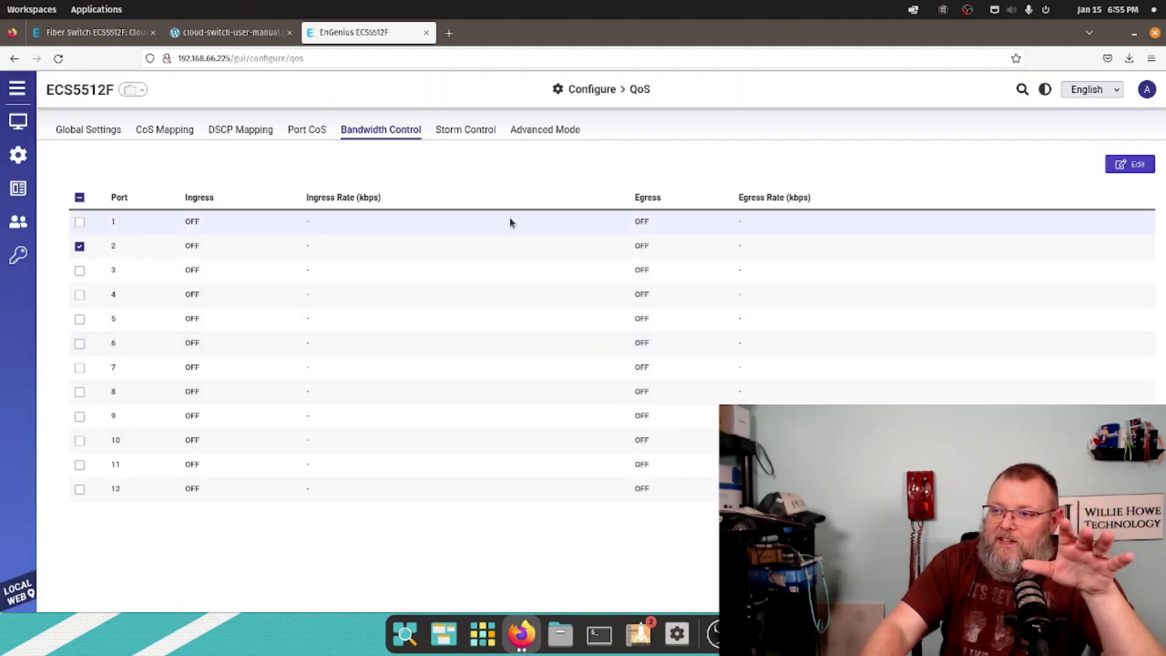
- View the storm control and advanced class mapping tabs, then go to Access Control
{"action": "left_click", "coordinate": [451, 135]}
{"action": "left_click", "coordinate": [546, 134]}
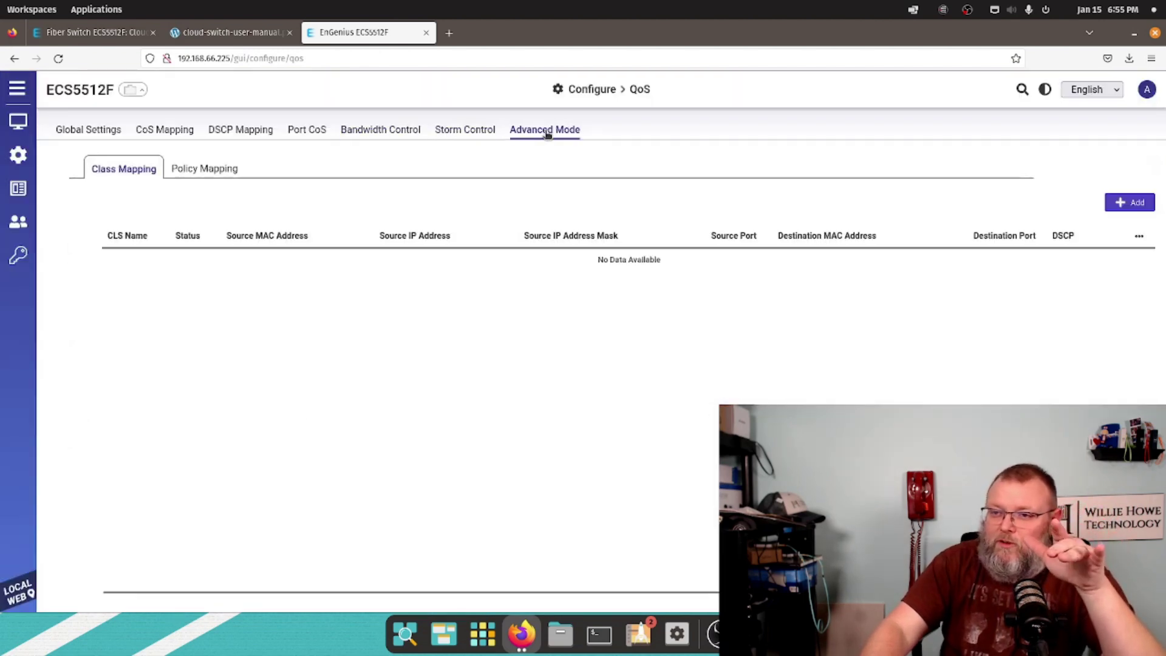
{"action": "left_click", "coordinate": [92, 137]}
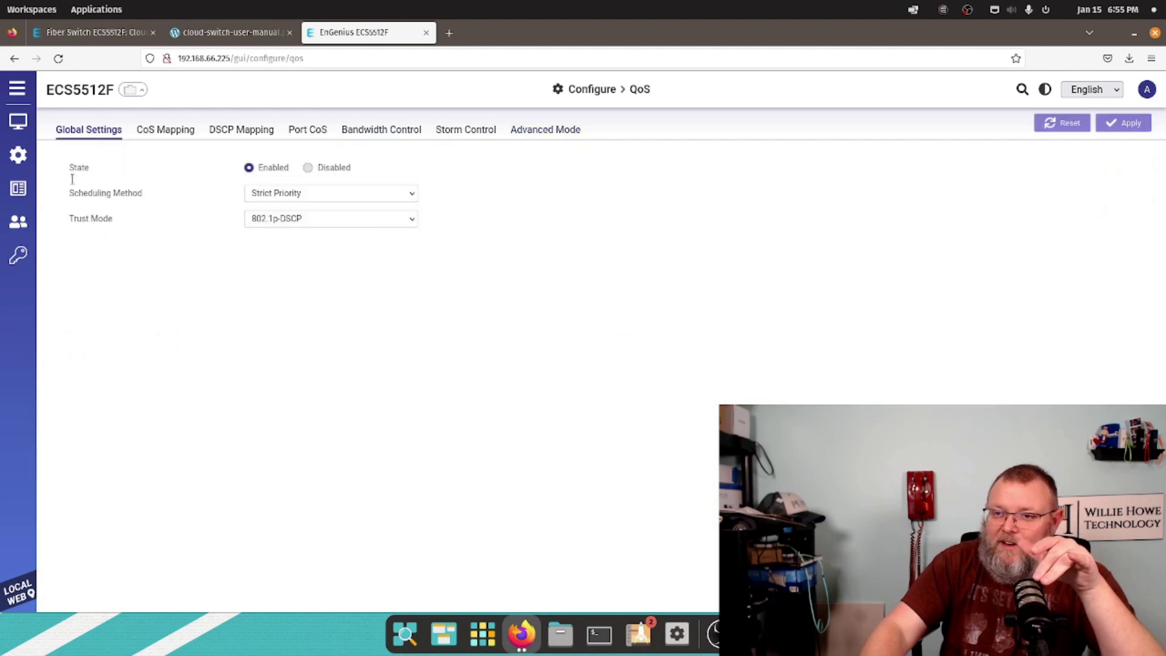
{"action": "mouse_move", "coordinate": [18, 159]}
{"action": "left_click", "coordinate": [130, 337]}
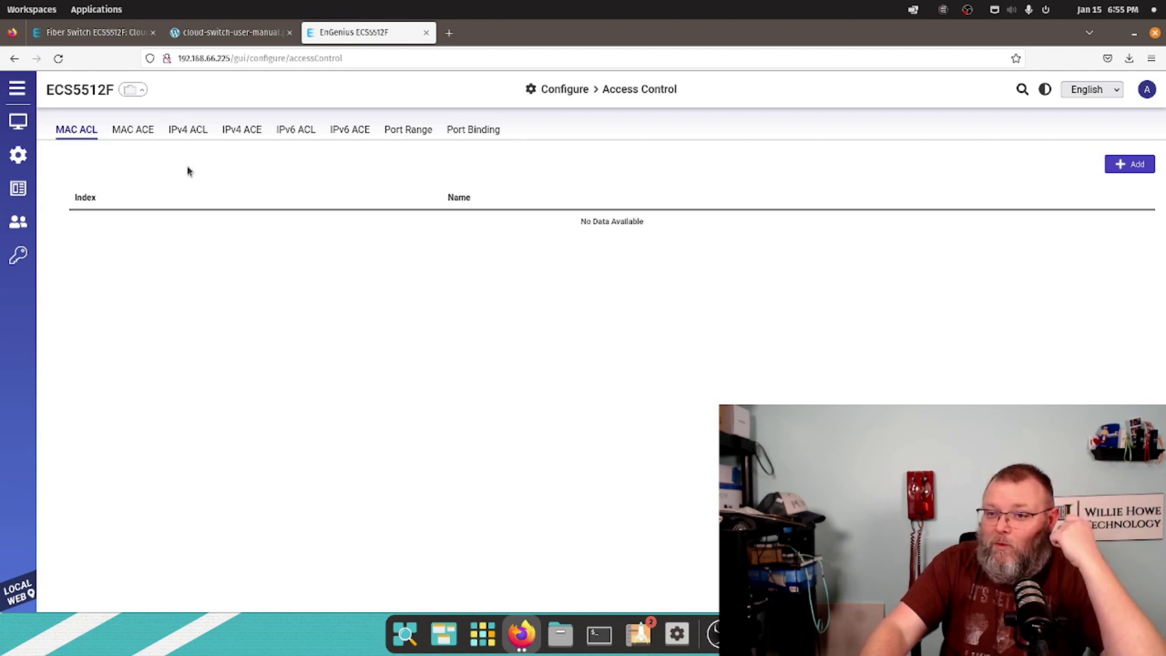
- Open the Configure > Firmware upgrade page
{"action": "mouse_move", "coordinate": [12, 155]}
{"action": "left_click", "coordinate": [91, 355]}
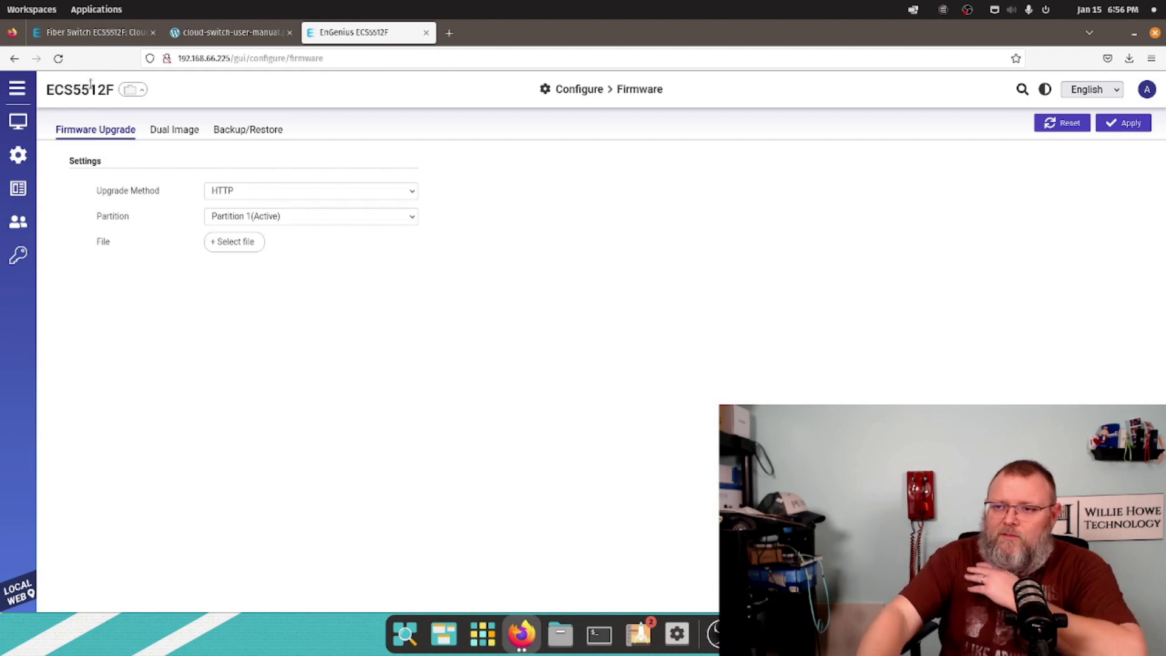
{"action": "mouse_move", "coordinate": [23, 155]}
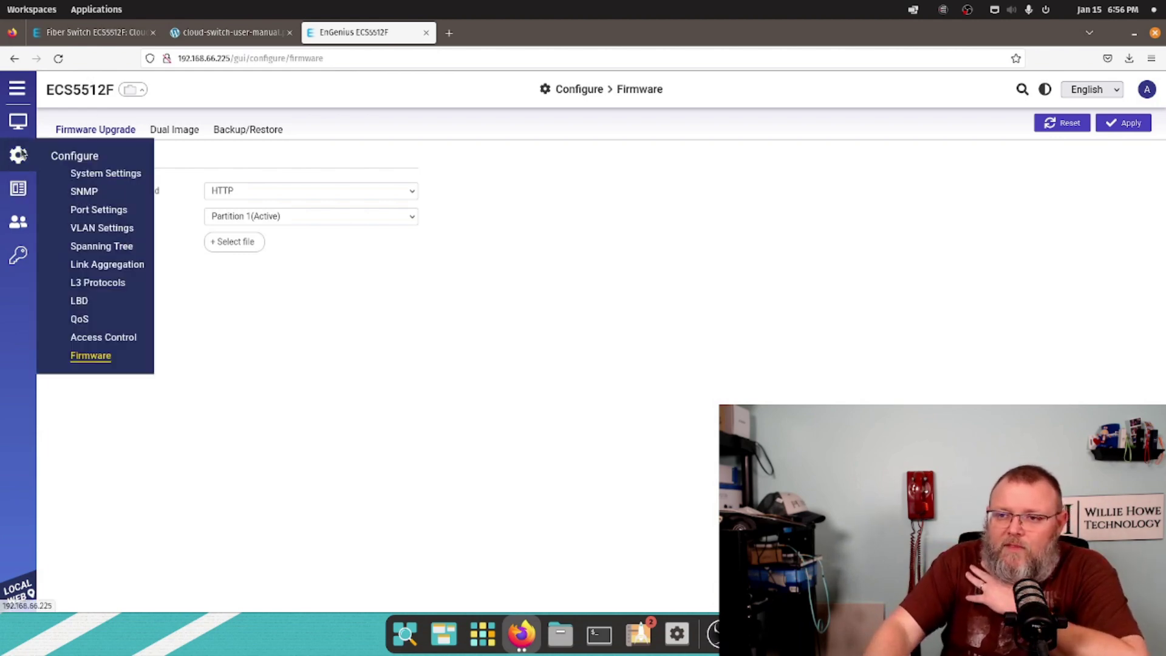
- Browse the Logs pages: remote logging servers, log table, local targets and global settings
{"action": "mouse_move", "coordinate": [18, 189]}
{"action": "left_click", "coordinate": [85, 222]}
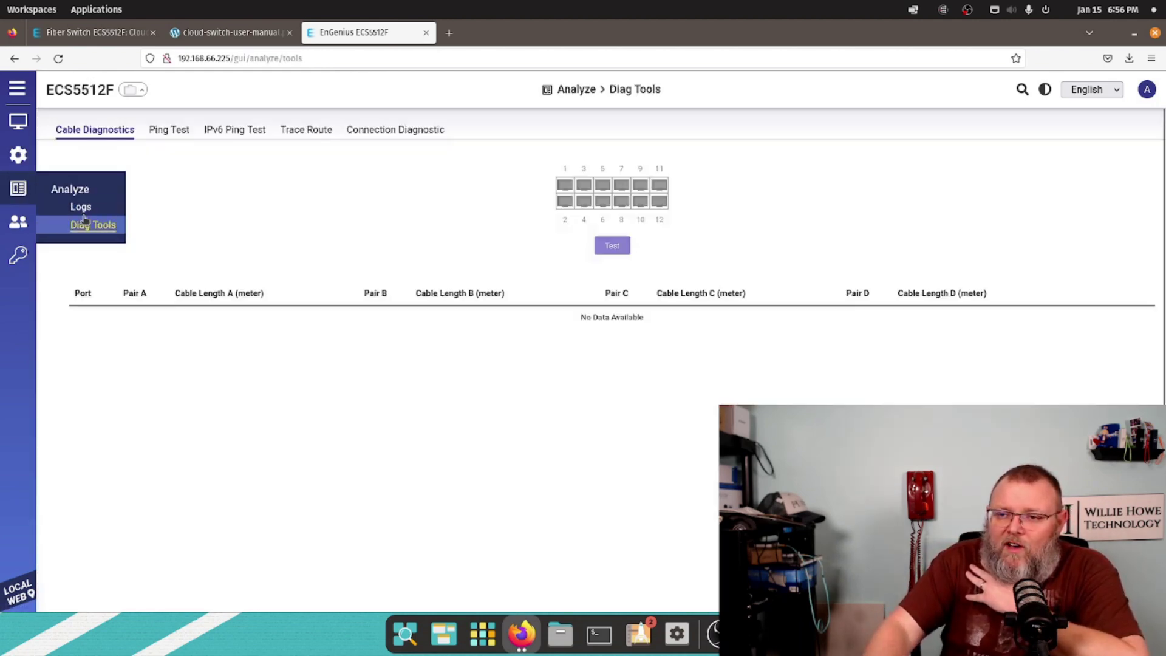
{"action": "left_click", "coordinate": [81, 206]}
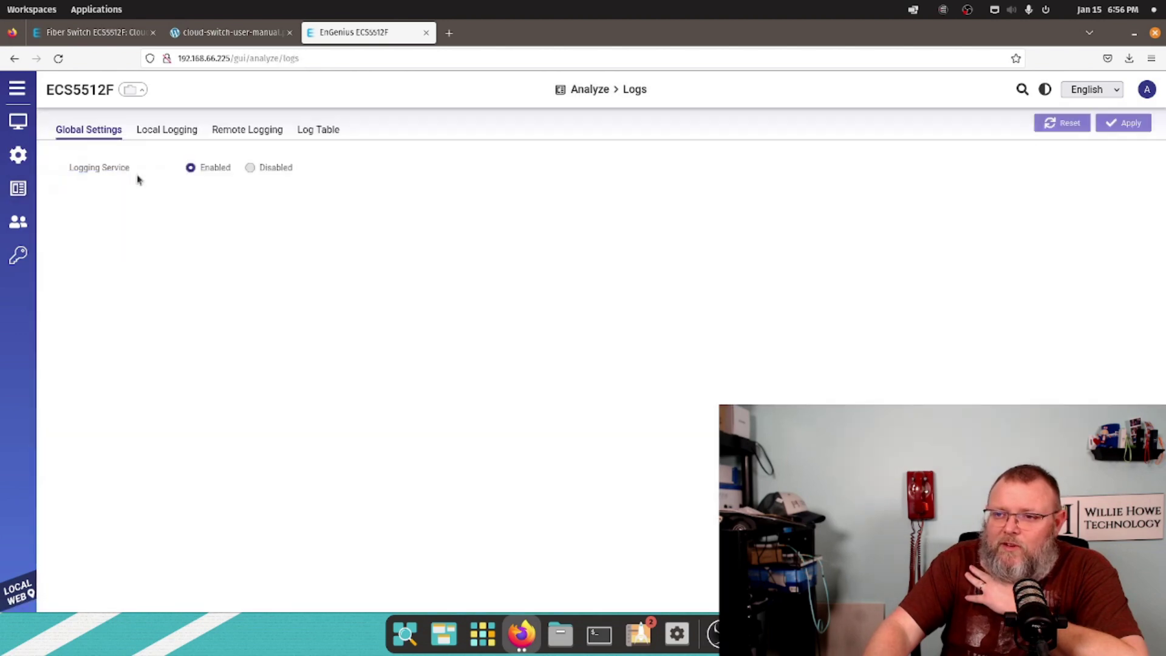
{"action": "left_click", "coordinate": [254, 131]}
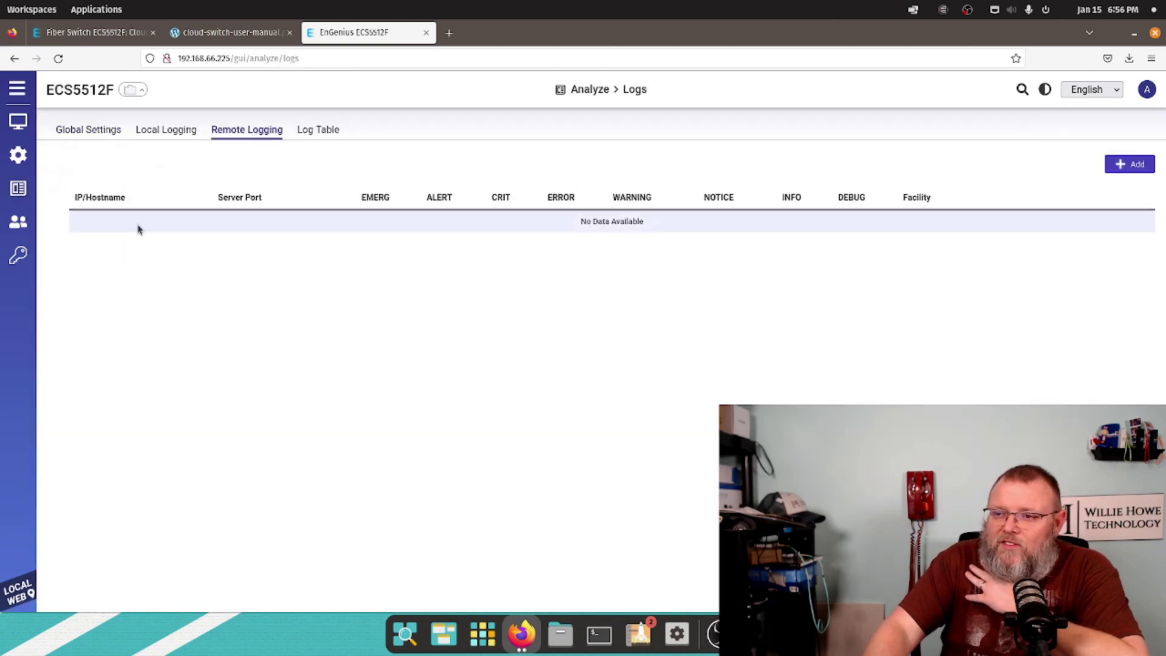
{"action": "left_click", "coordinate": [318, 130]}
{"action": "left_click", "coordinate": [180, 130]}
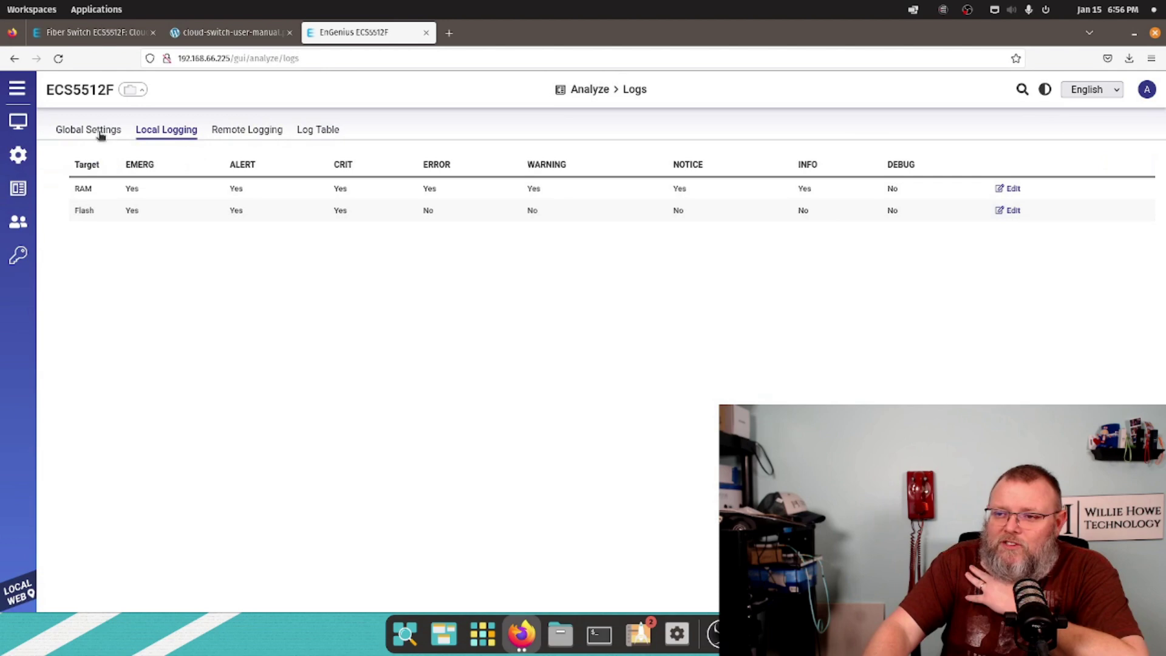
{"action": "left_click", "coordinate": [95, 133]}
- Look over Ping, IPv6 Ping and Trace Route, then run the Connection Diagnostic test
{"action": "mouse_move", "coordinate": [22, 176]}
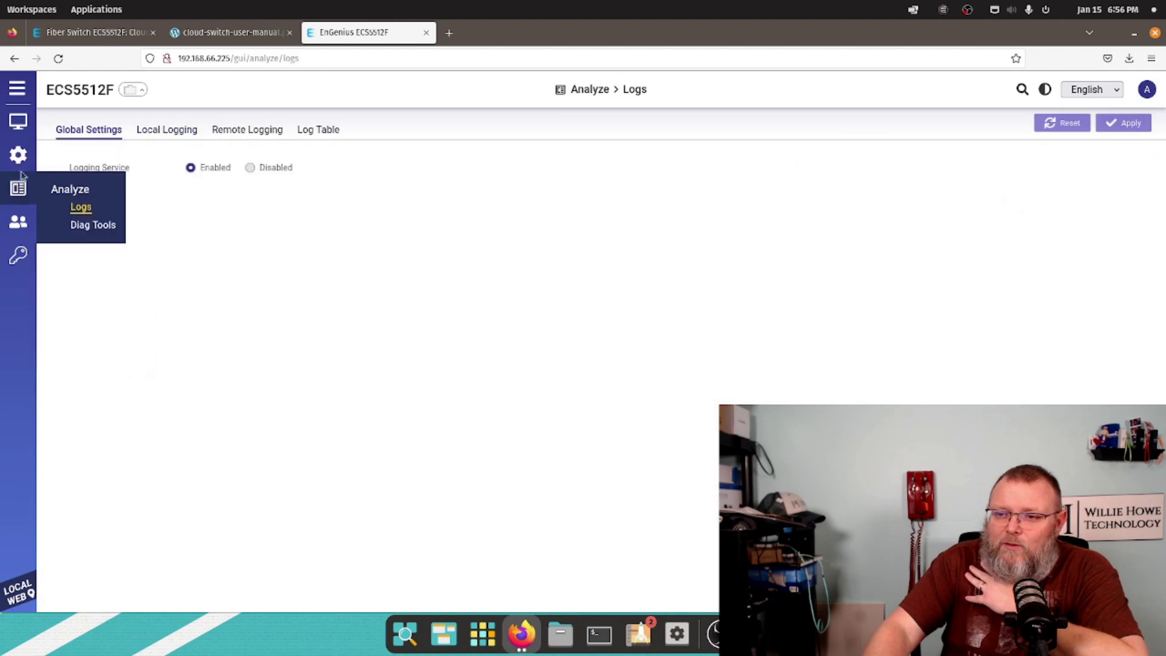
{"action": "left_click", "coordinate": [85, 225]}
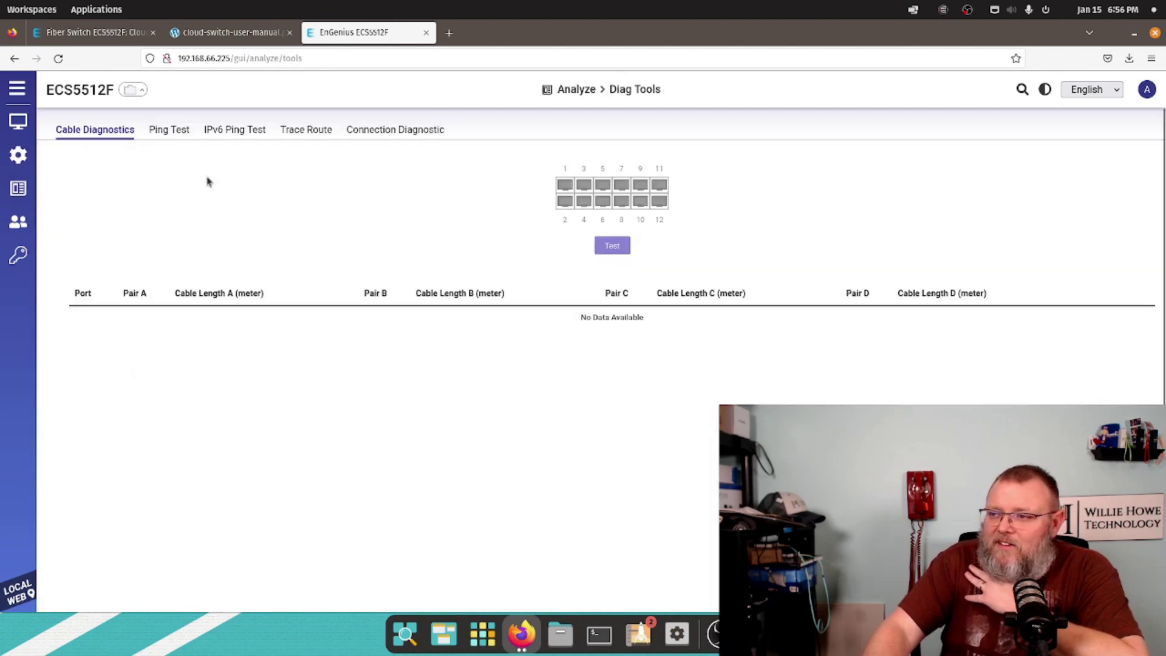
{"action": "left_click", "coordinate": [179, 136]}
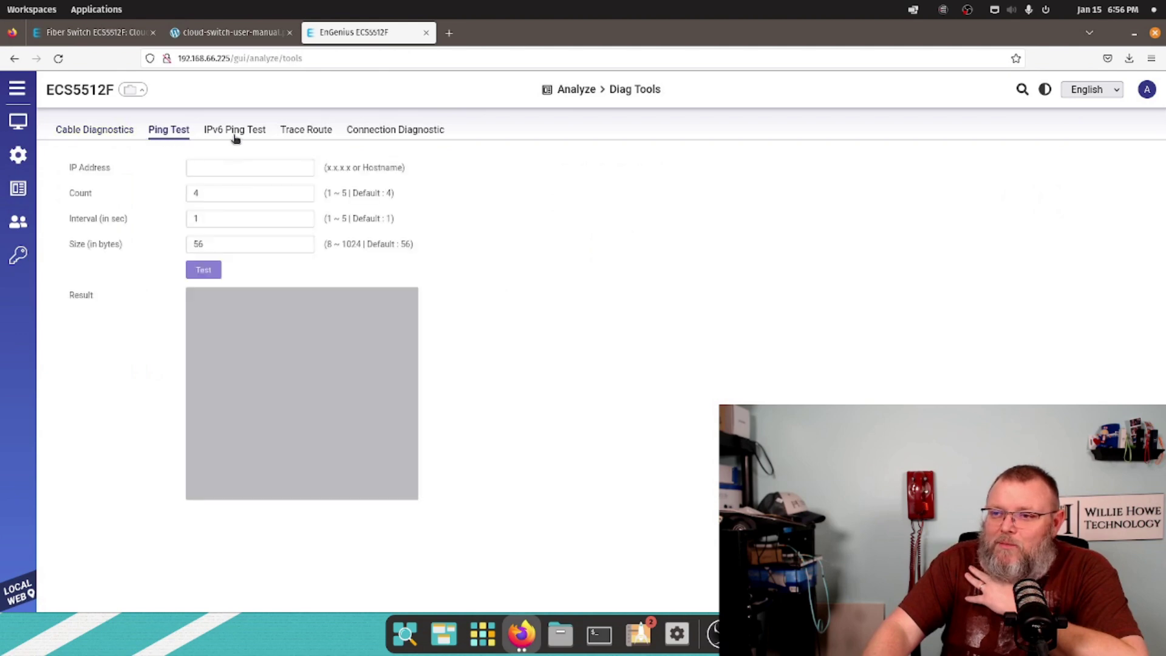
{"action": "left_click", "coordinate": [236, 136]}
{"action": "left_click", "coordinate": [301, 136]}
{"action": "left_click", "coordinate": [384, 136]}
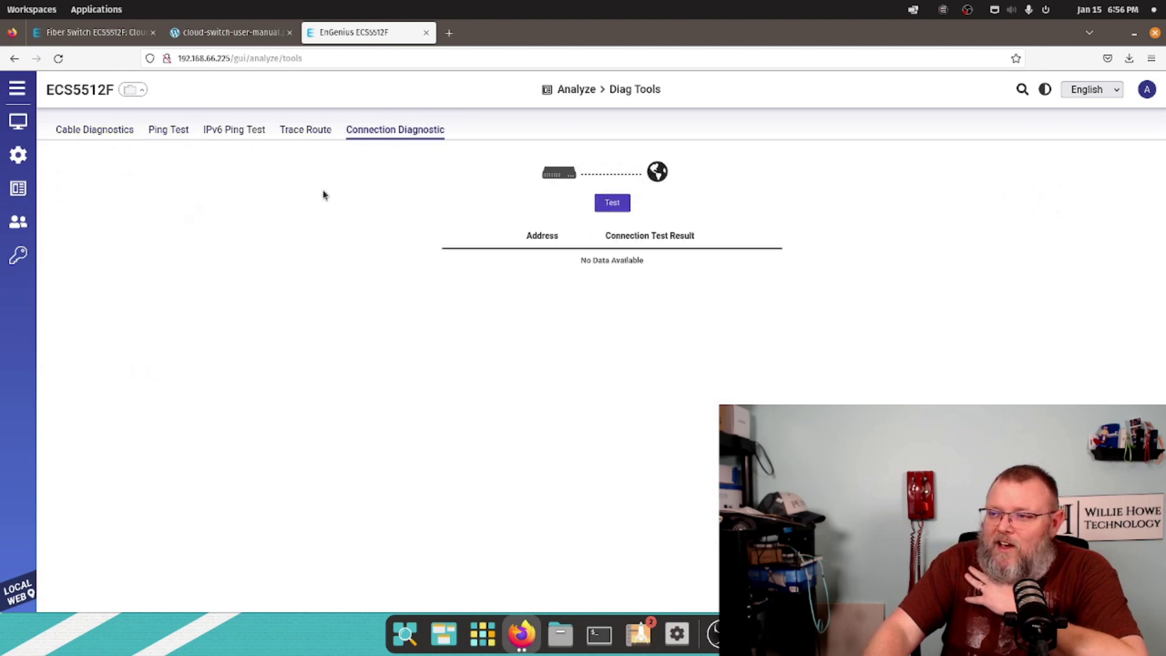
{"action": "left_click", "coordinate": [614, 203]}
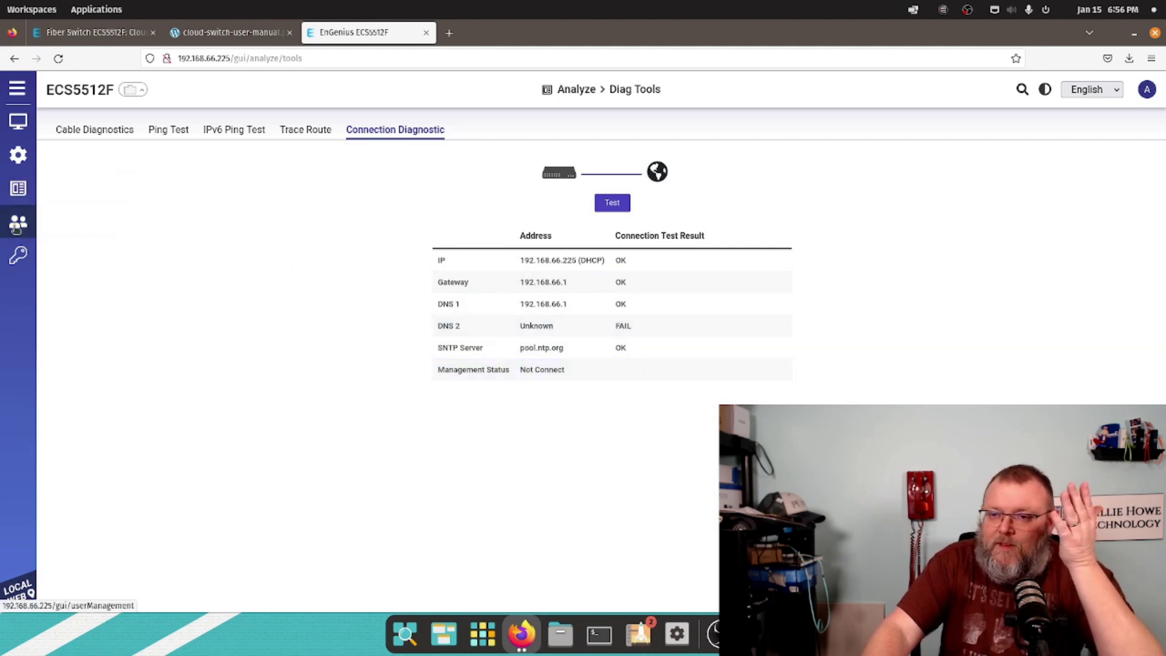
- Open People, start adding a user, leave privilege type Admin, and cancel
{"action": "left_click", "coordinate": [17, 226]}
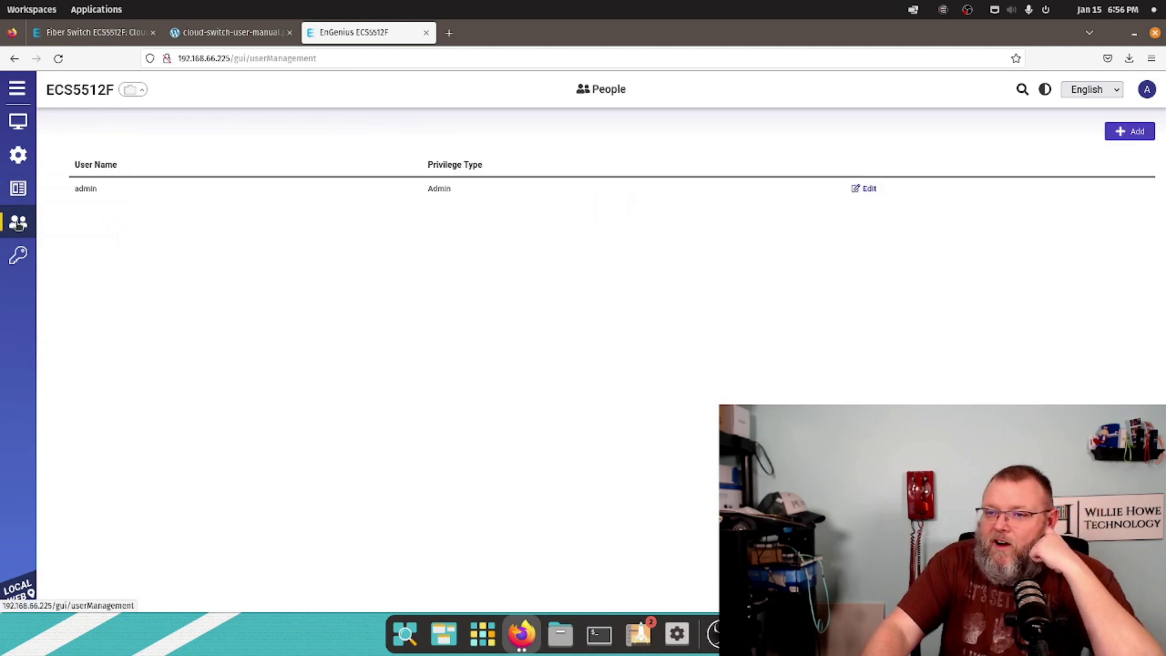
{"action": "left_click", "coordinate": [1118, 133]}
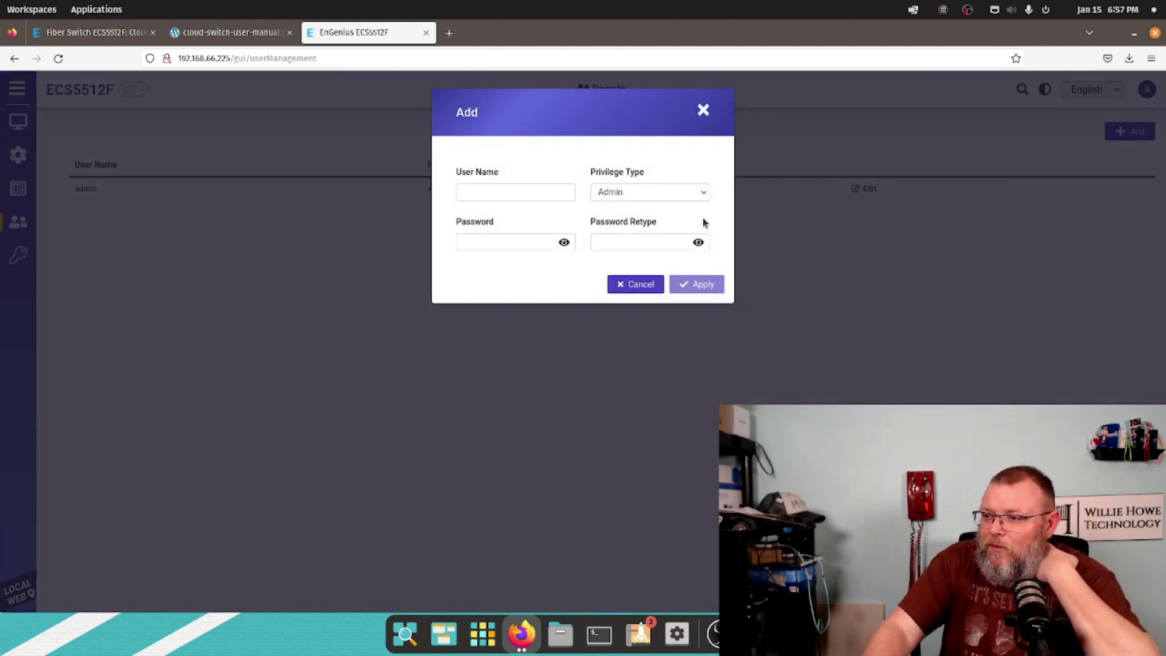
{"action": "left_click", "coordinate": [647, 196]}
{"action": "left_click", "coordinate": [647, 195]}
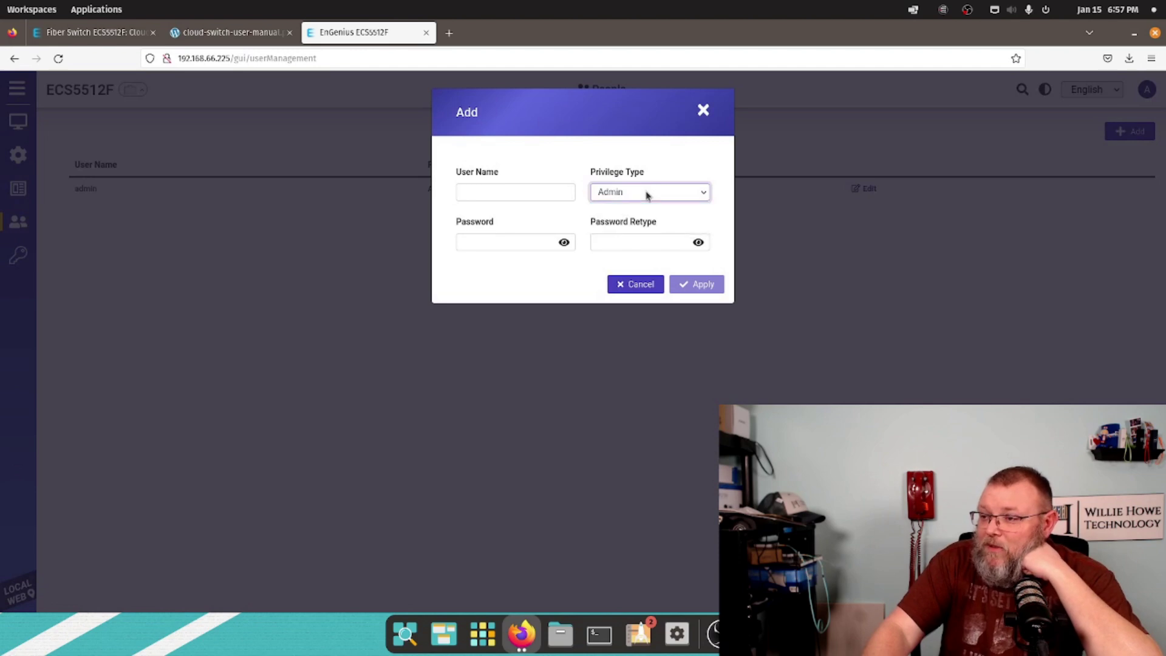
{"action": "left_click", "coordinate": [643, 283]}
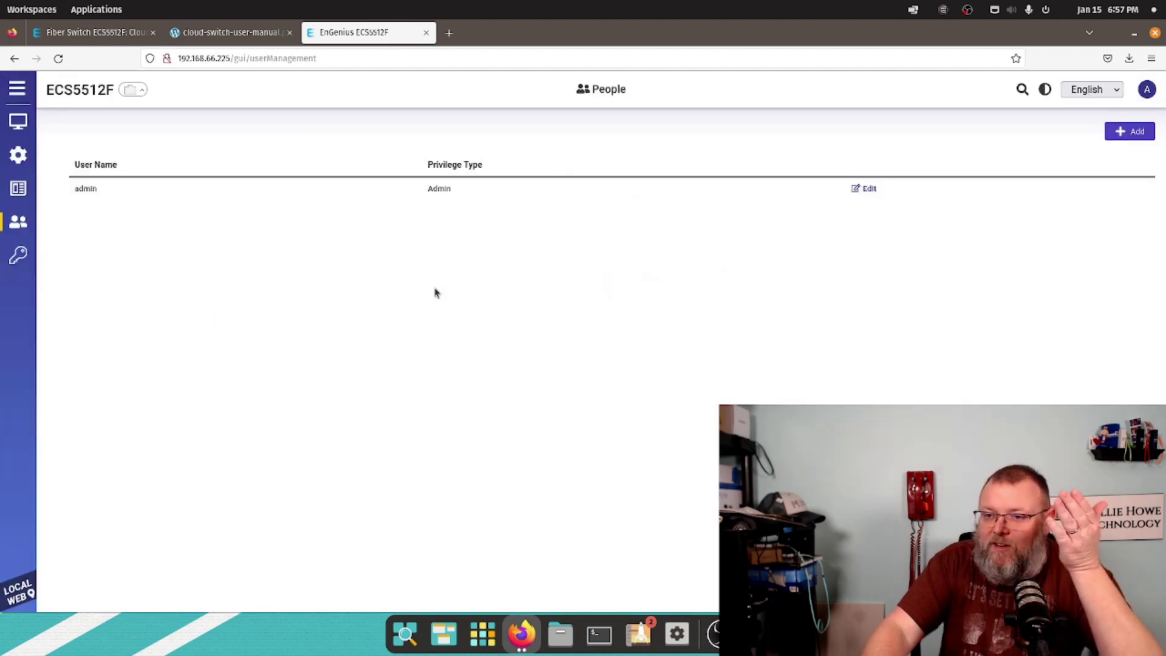
- Review the 802.1X global settings, per-port settings and authenticated hosts list
{"action": "mouse_move", "coordinate": [16, 253]}
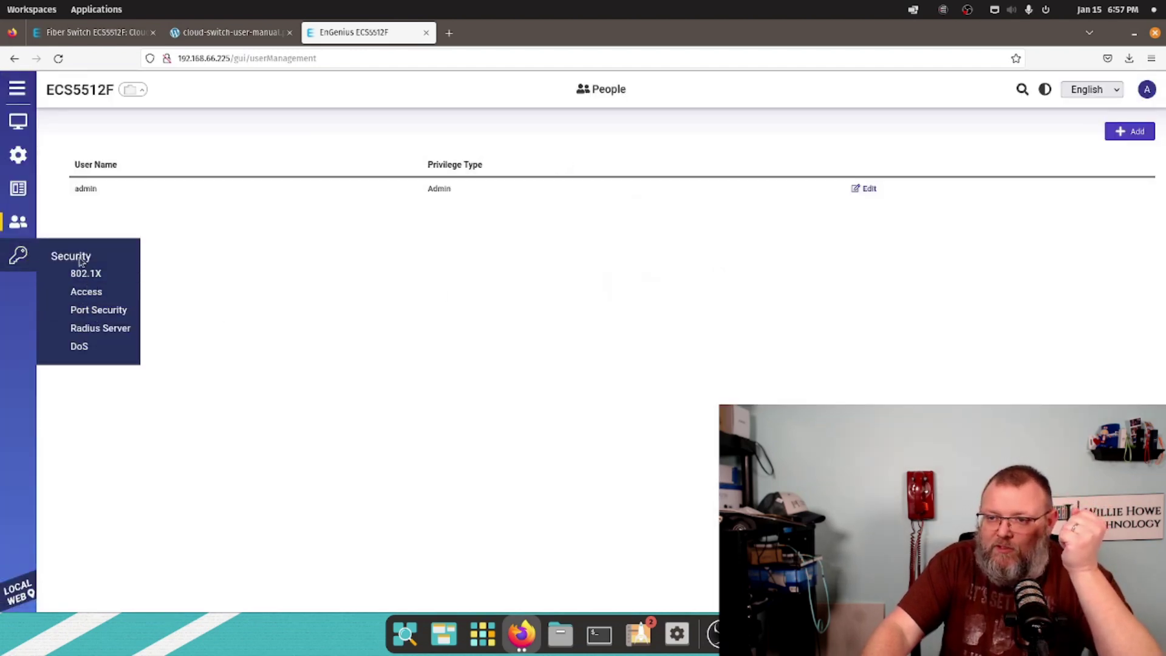
{"action": "left_click", "coordinate": [96, 279]}
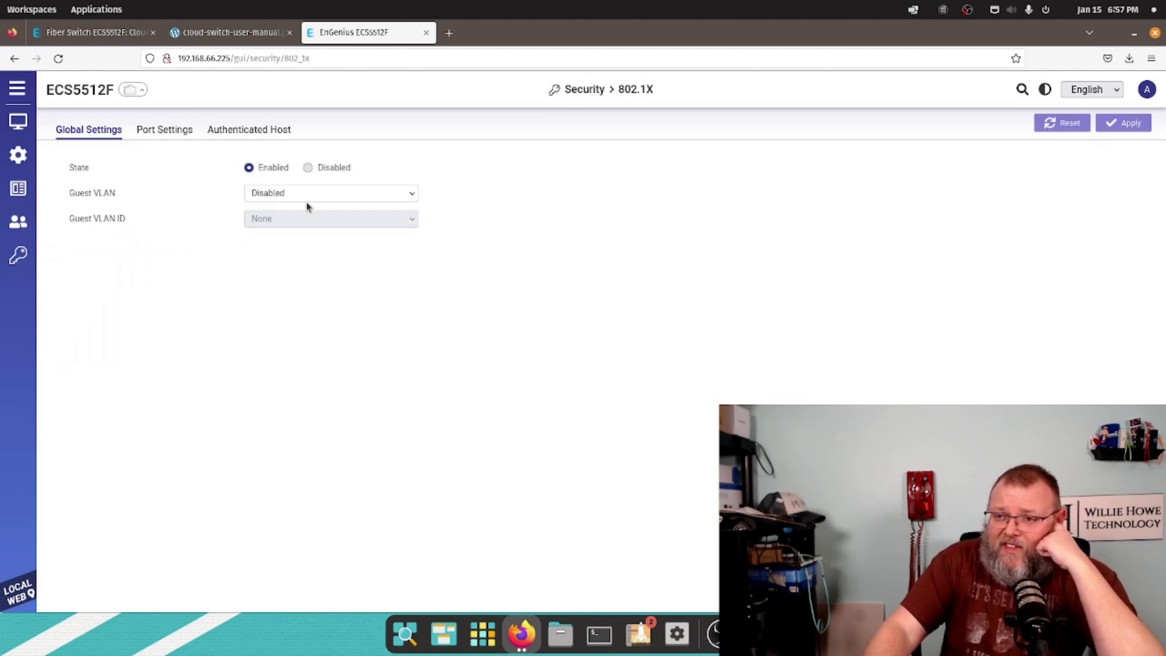
{"action": "left_click", "coordinate": [171, 134]}
{"action": "left_click", "coordinate": [253, 136]}
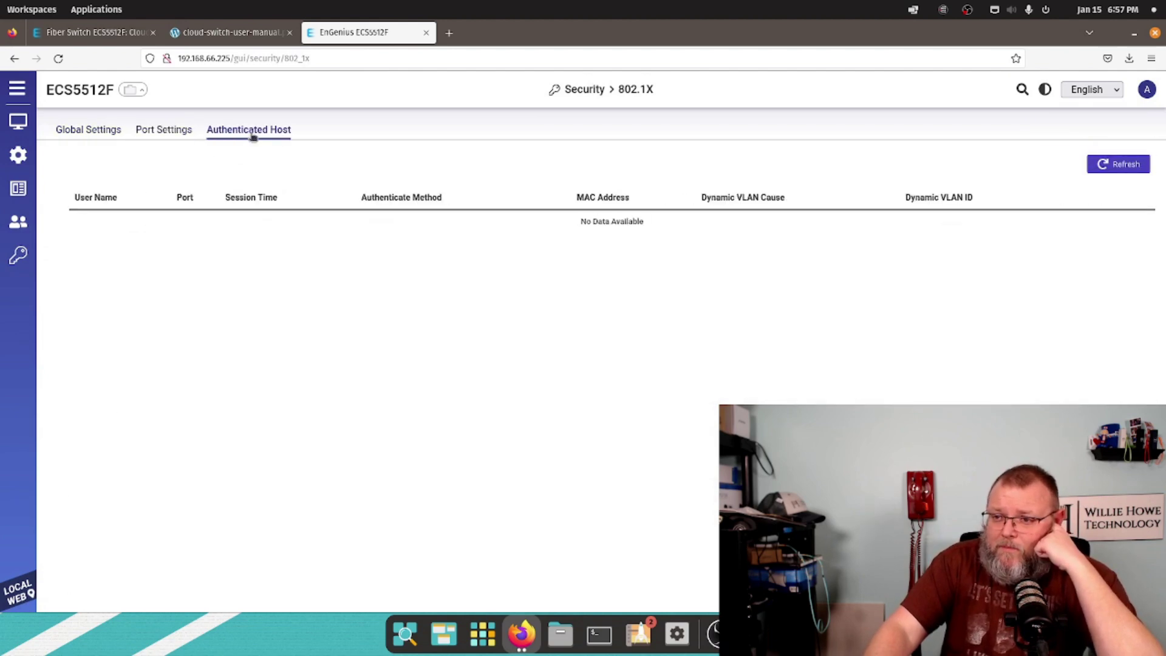
{"action": "left_click", "coordinate": [159, 127]}
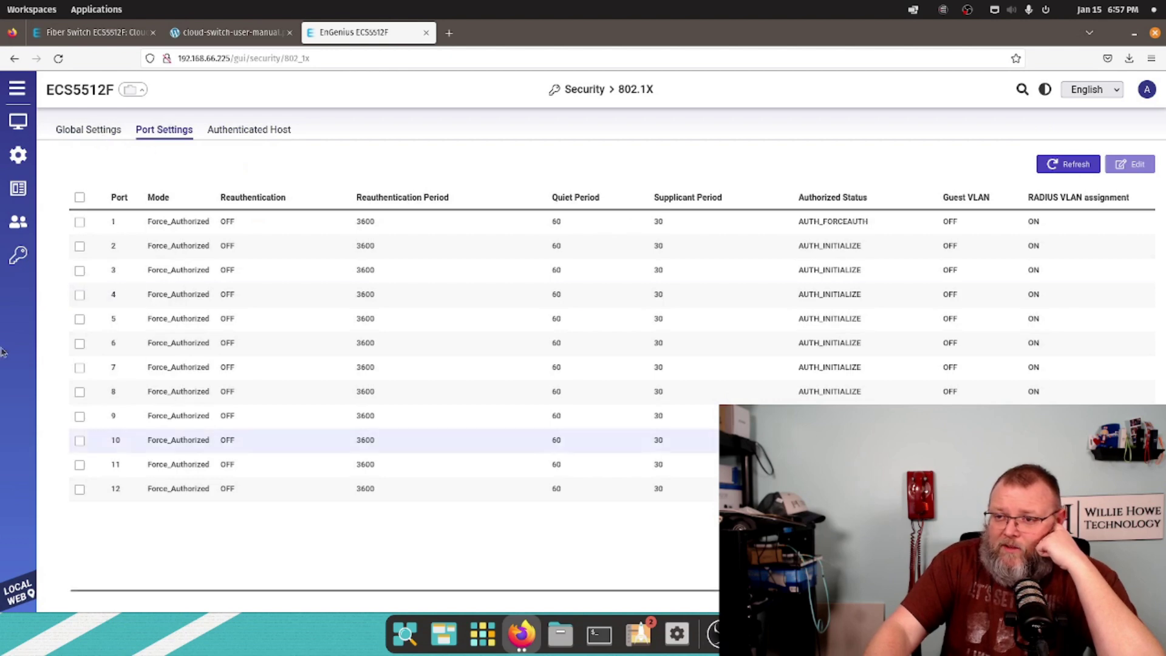
{"action": "left_click", "coordinate": [100, 133]}
- Set Telnet Service to Disabled on the Security > Access CLI tab and apply
{"action": "mouse_move", "coordinate": [15, 254]}
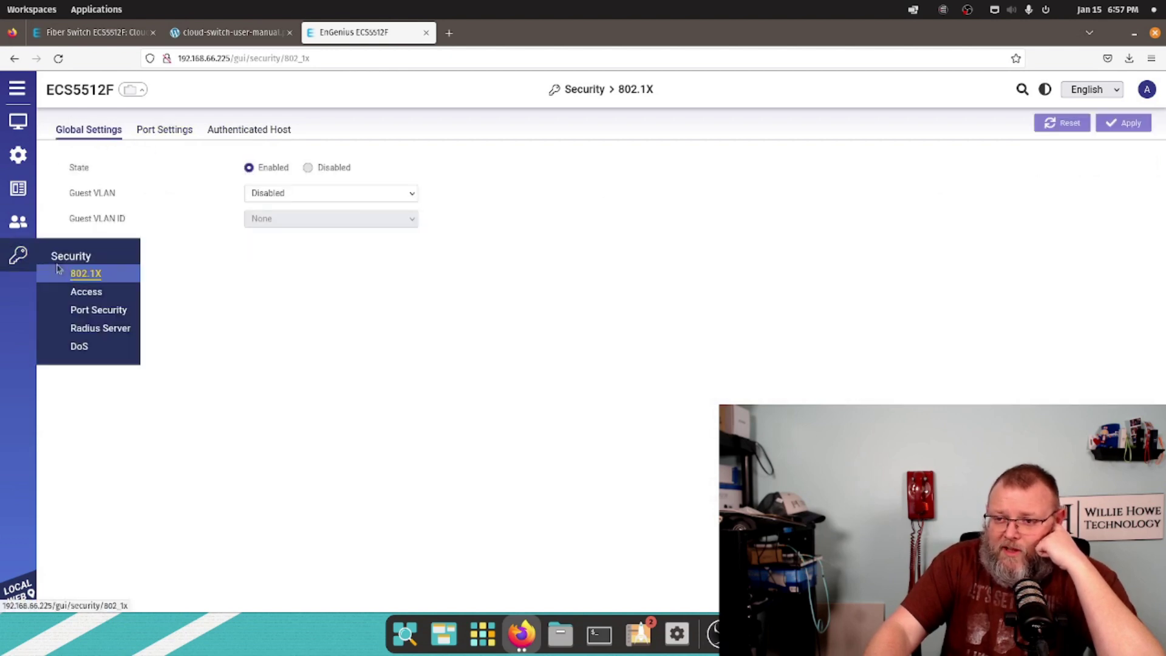
{"action": "left_click", "coordinate": [87, 292]}
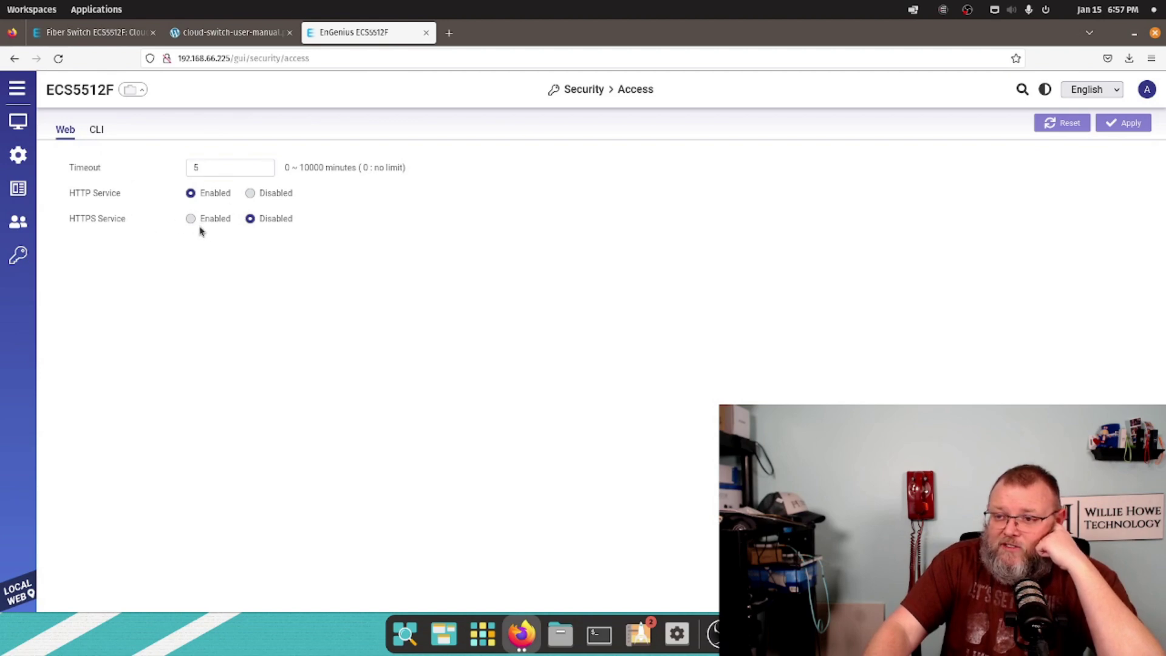
{"action": "left_click", "coordinate": [99, 129]}
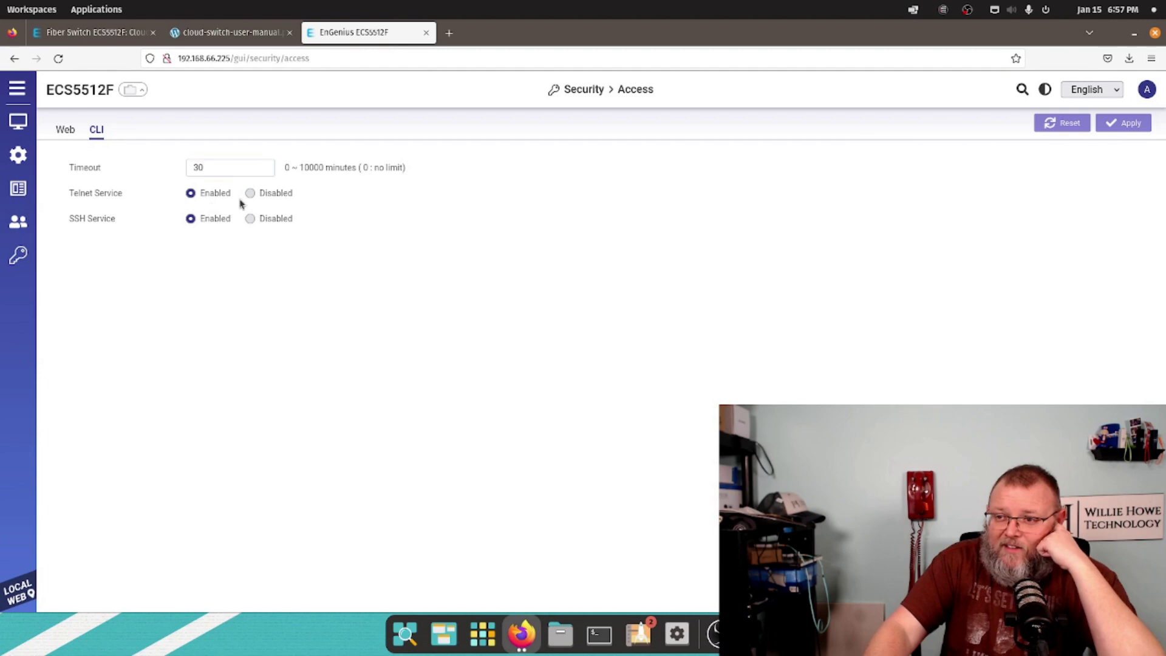
{"action": "left_click", "coordinate": [250, 193]}
{"action": "left_click", "coordinate": [1123, 123]}
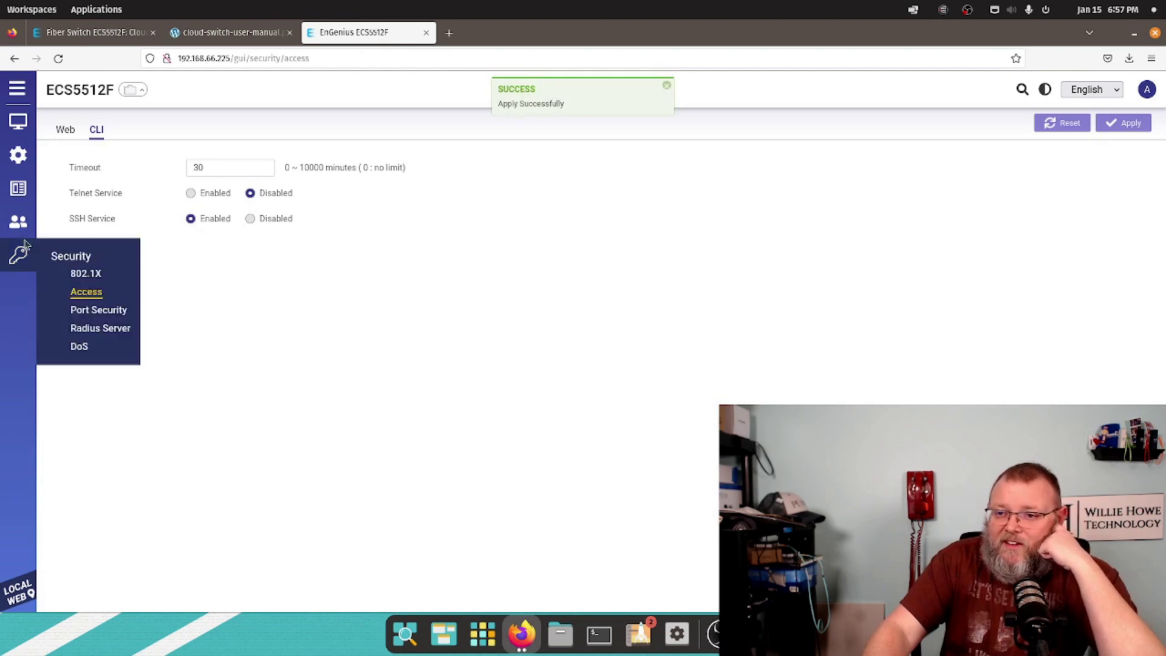
- Open Port Security, try port 1 with state ON and max MAC 3, then cancel
{"action": "mouse_move", "coordinate": [25, 260]}
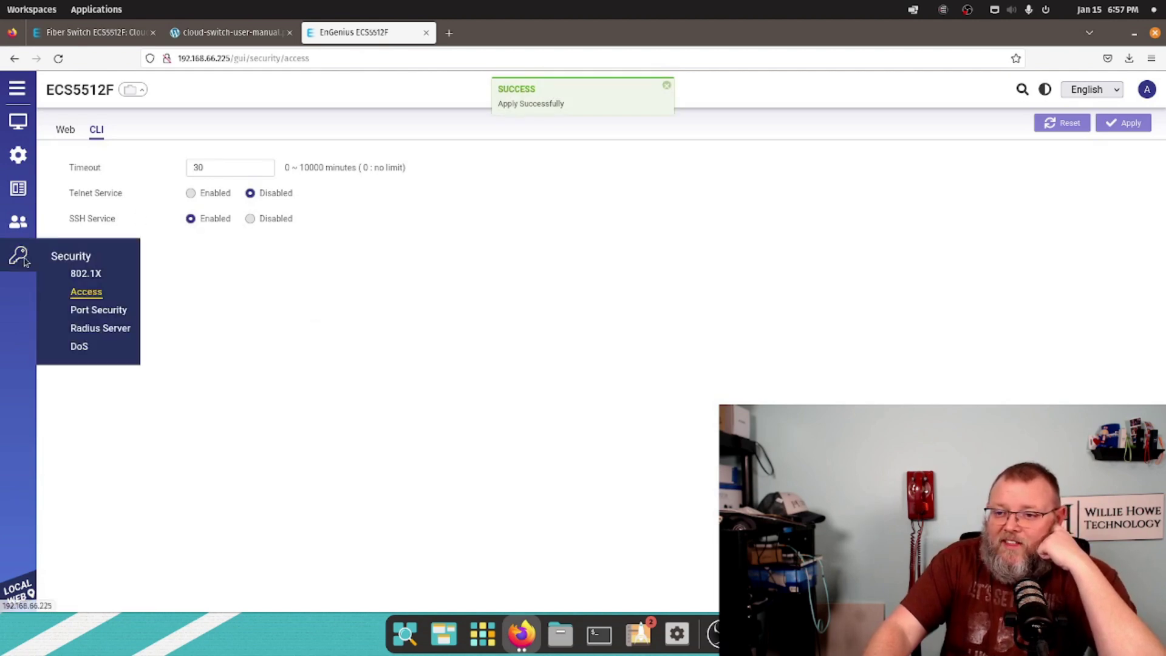
{"action": "left_click", "coordinate": [115, 311]}
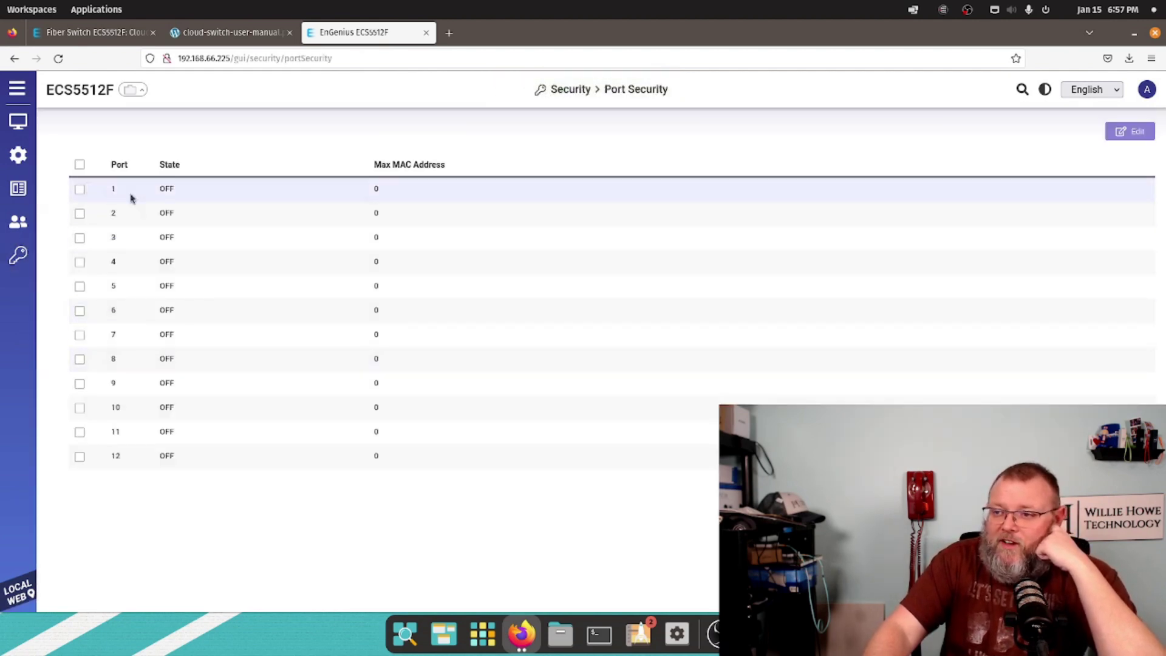
{"action": "left_click", "coordinate": [79, 189]}
{"action": "left_click", "coordinate": [1126, 134]}
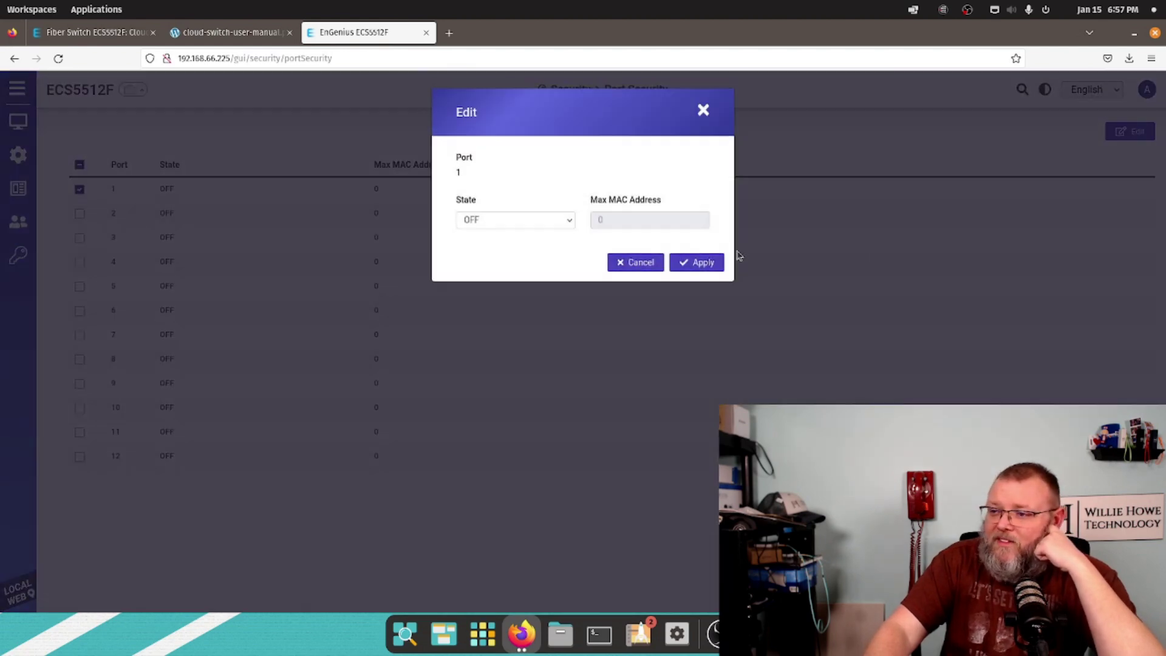
{"action": "left_click", "coordinate": [530, 218]}
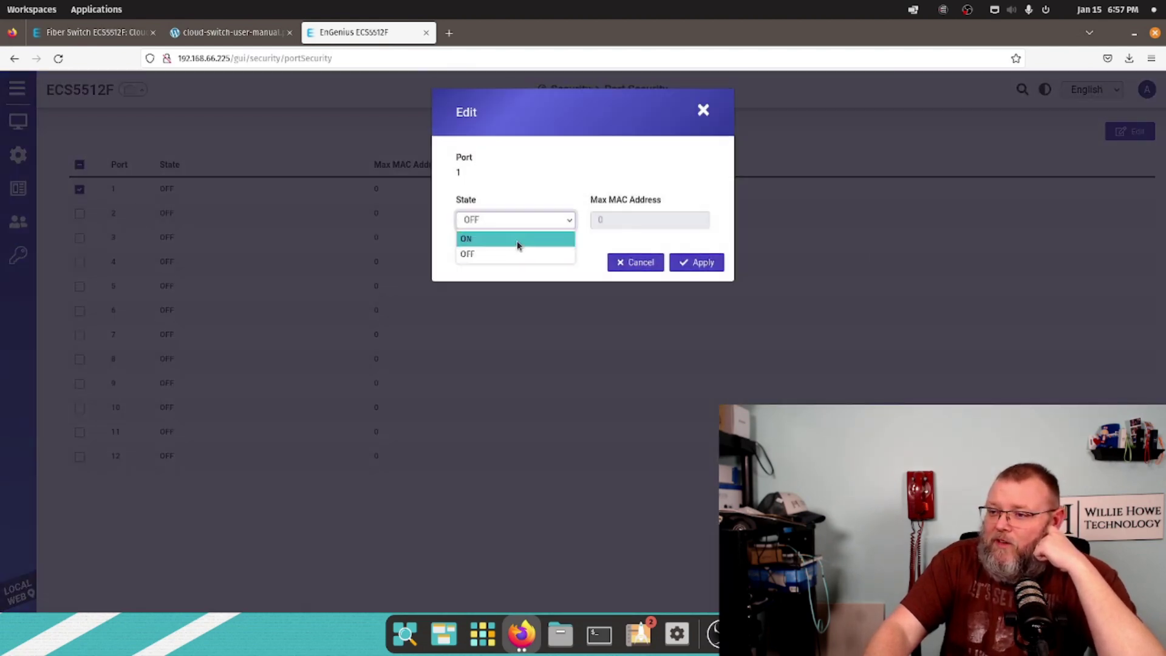
{"action": "left_click", "coordinate": [520, 245]}
{"action": "left_click", "coordinate": [639, 222]}
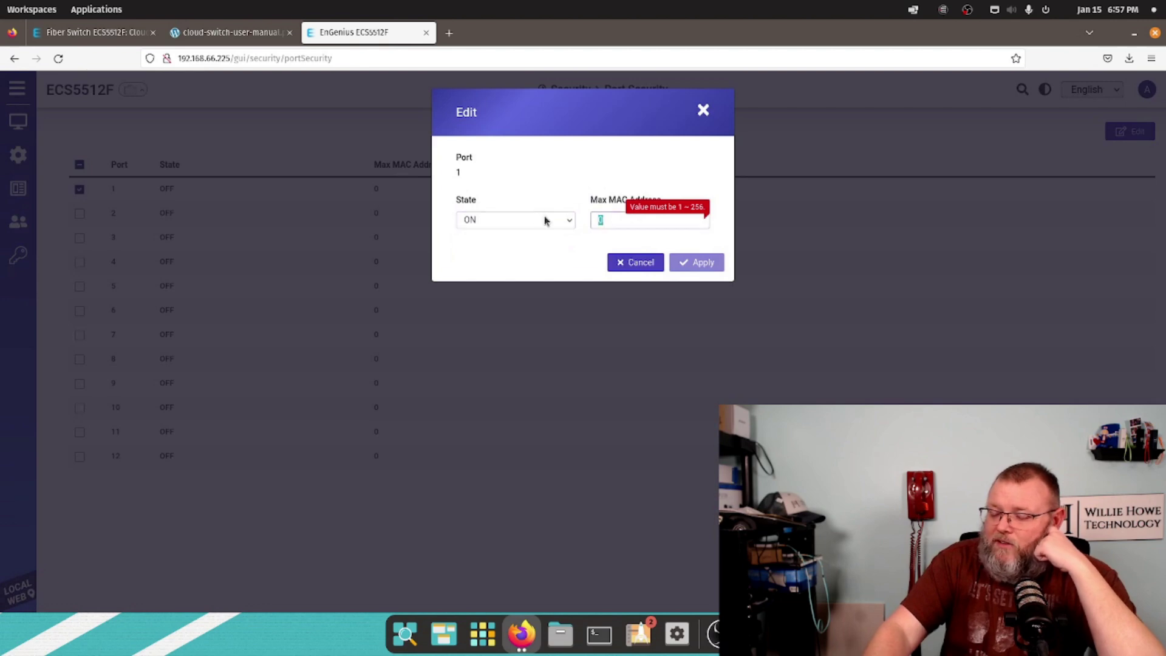
{"action": "type", "text": "3"}
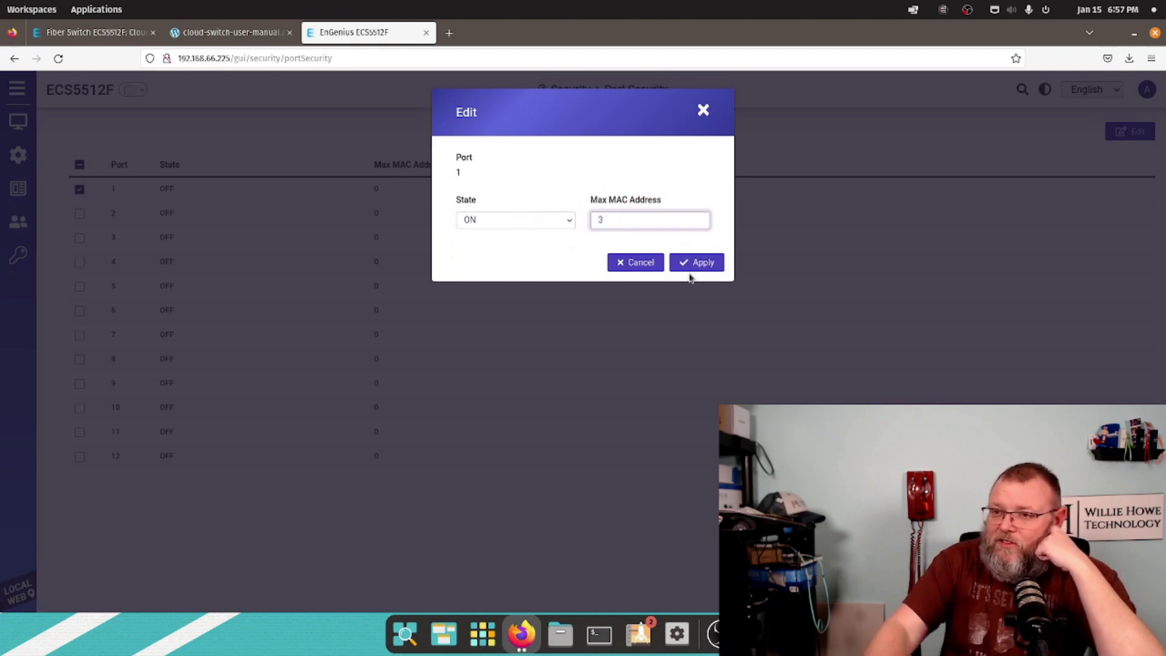
{"action": "left_click", "coordinate": [647, 264]}
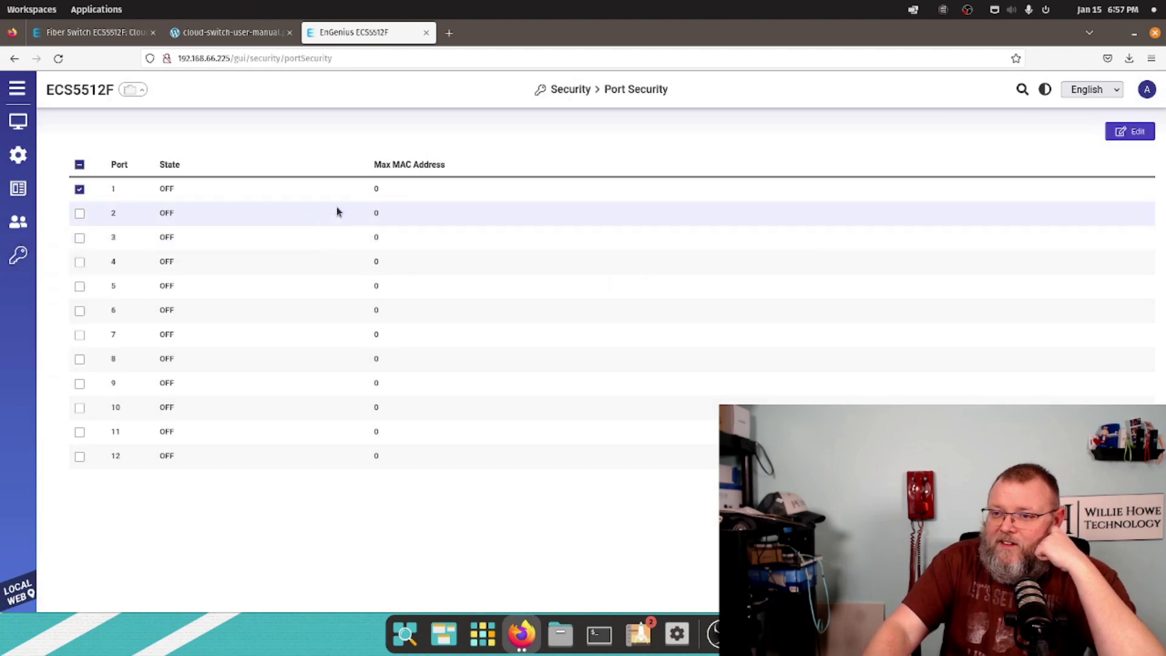
- Retry port 1 with state ON and max MAC 2, then cancel again
{"action": "left_click", "coordinate": [79, 190]}
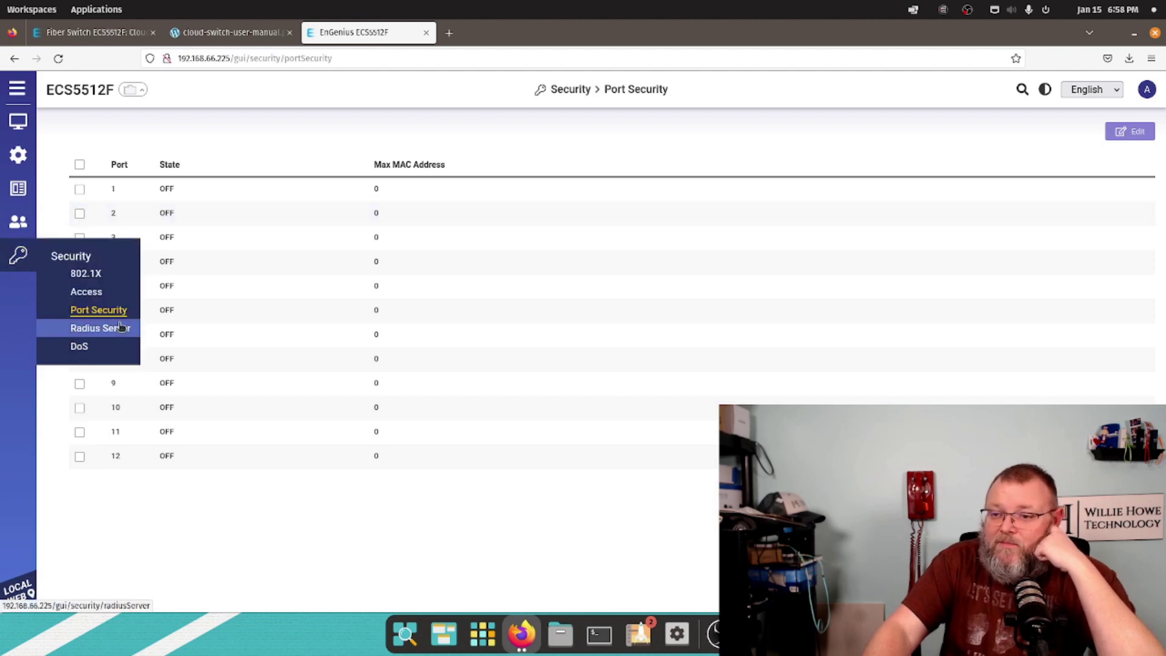
{"action": "left_click", "coordinate": [79, 189]}
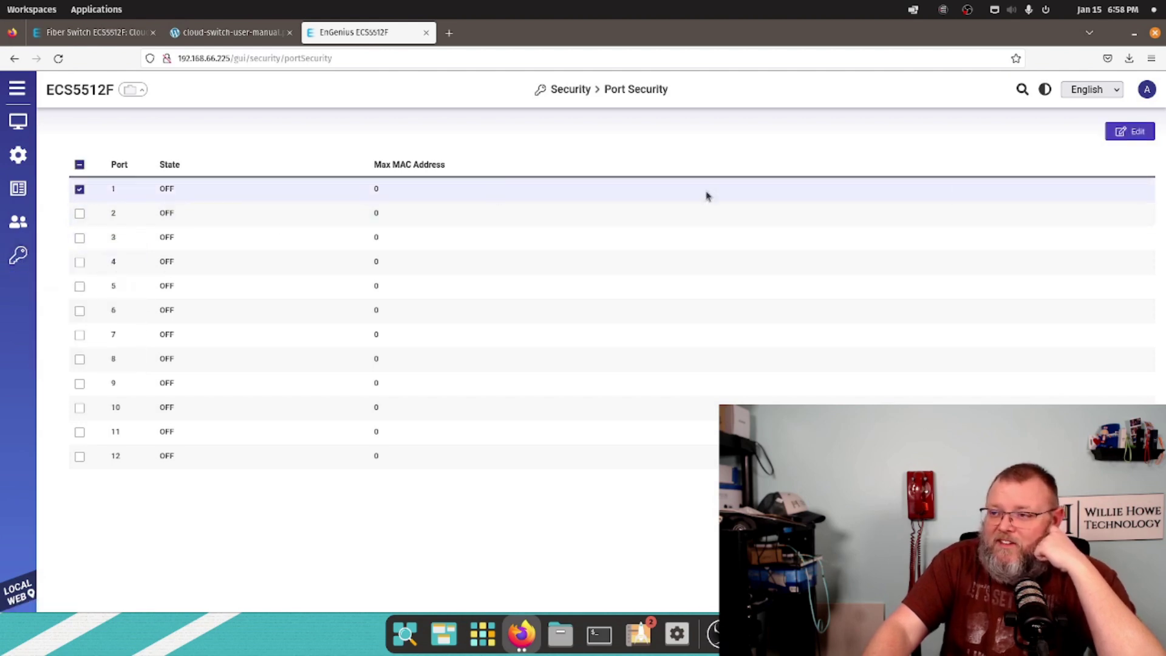
{"action": "left_click", "coordinate": [1136, 132]}
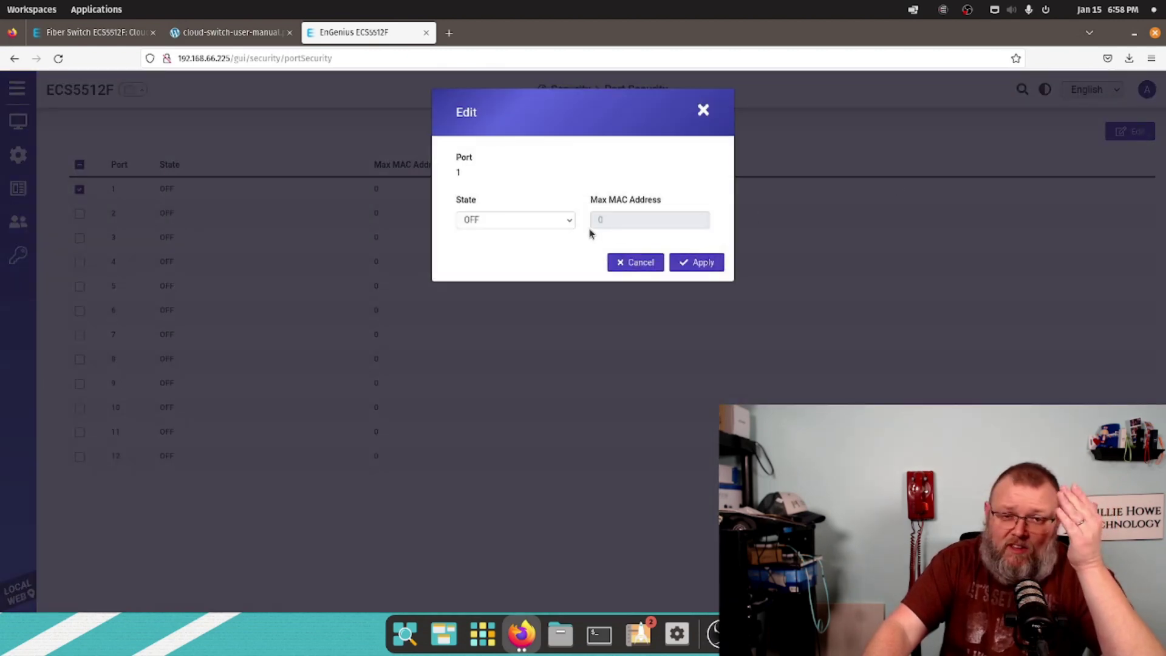
{"action": "left_click", "coordinate": [544, 221]}
{"action": "left_click", "coordinate": [520, 237]}
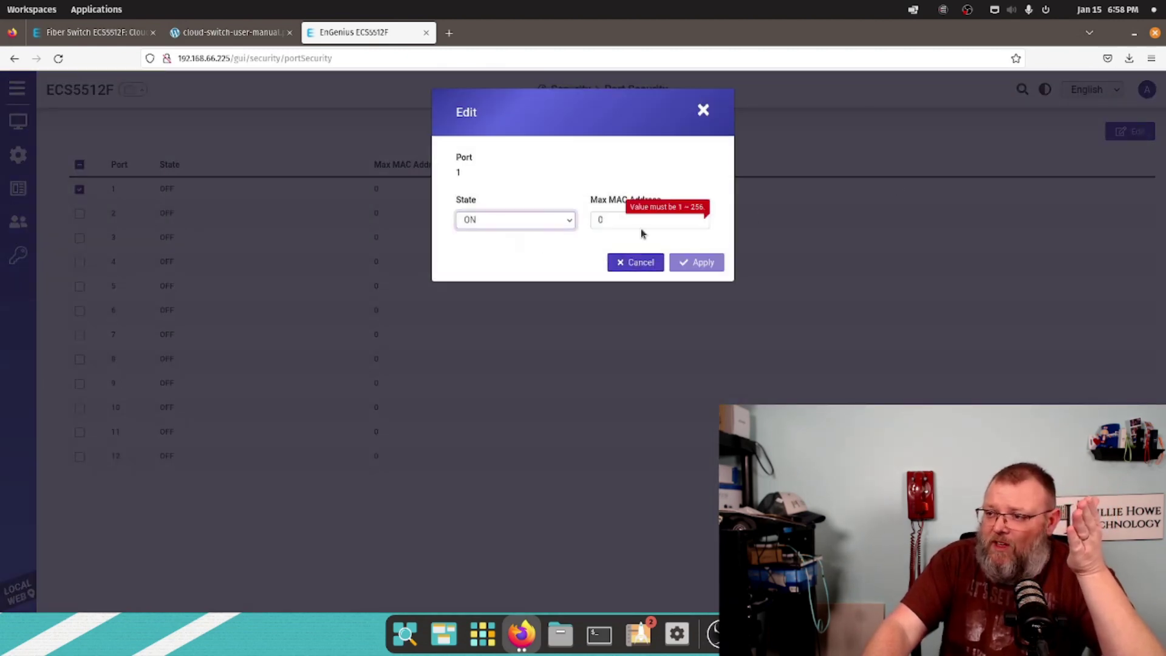
{"action": "left_click", "coordinate": [641, 226]}
{"action": "key", "text": "BackSpace"}
{"action": "type", "text": "2"}
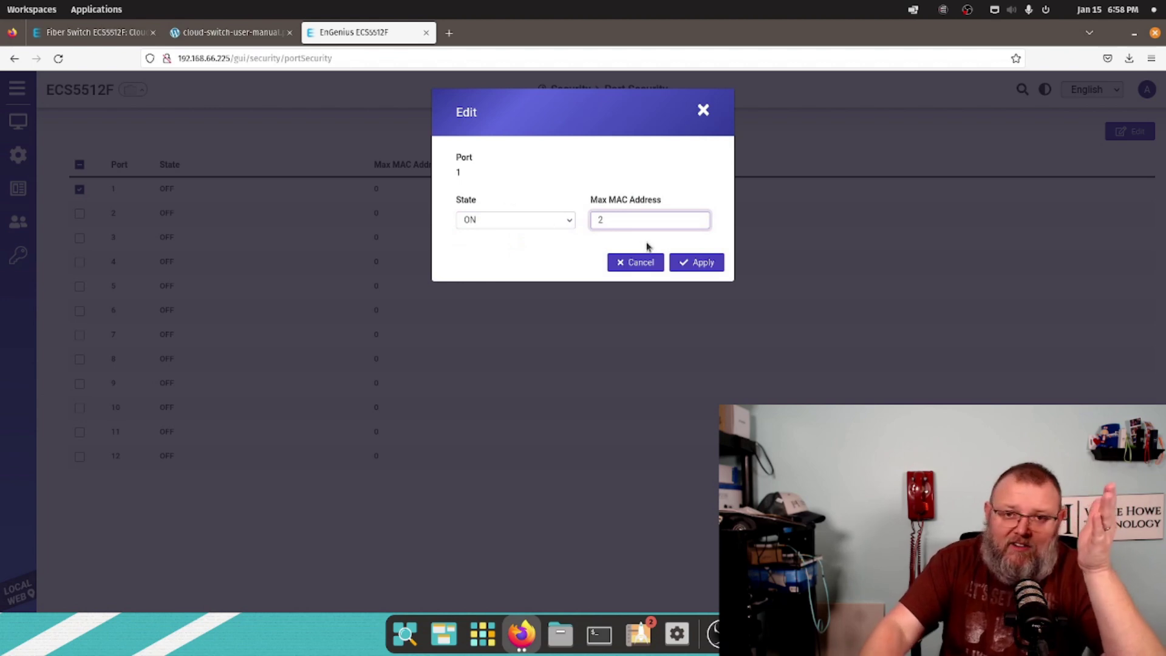
{"action": "left_click", "coordinate": [625, 264]}
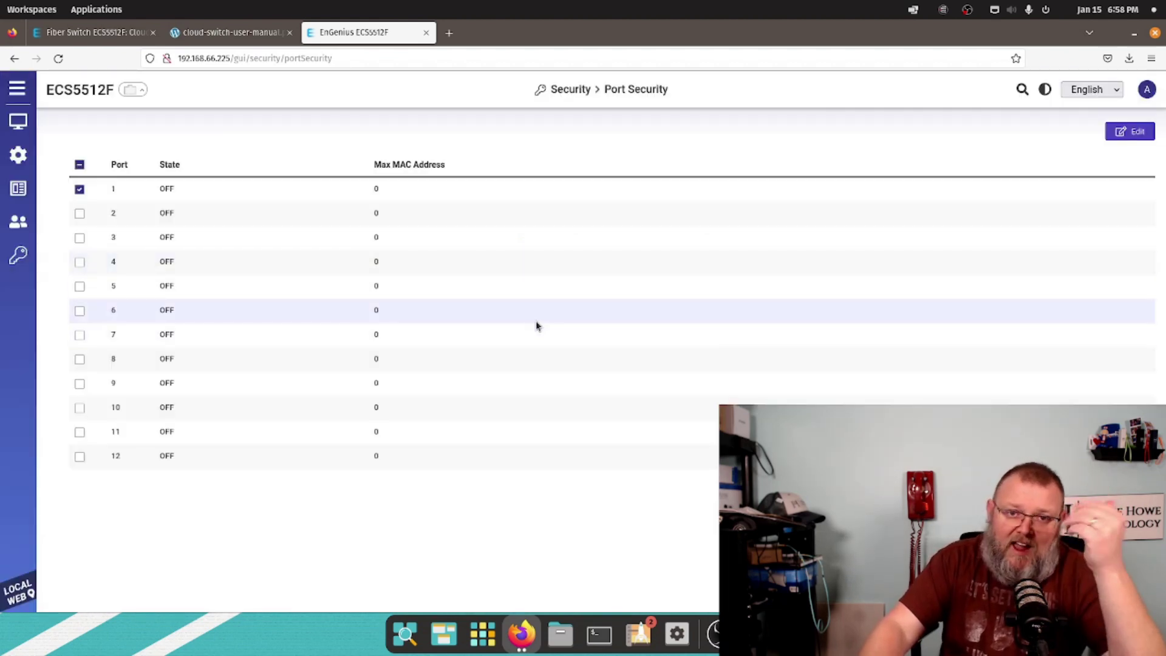
- Pass through Radius Server to the DoS page and set DoS Prevention to Enabled
{"action": "mouse_move", "coordinate": [28, 255]}
{"action": "left_click", "coordinate": [97, 328]}
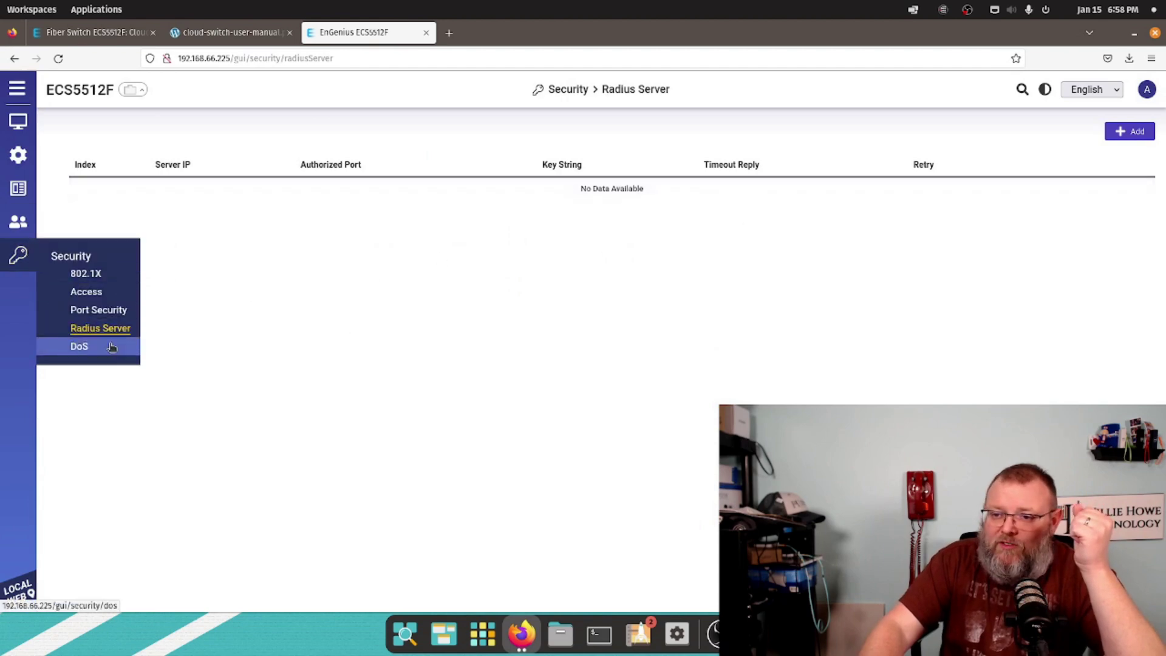
{"action": "left_click", "coordinate": [78, 346]}
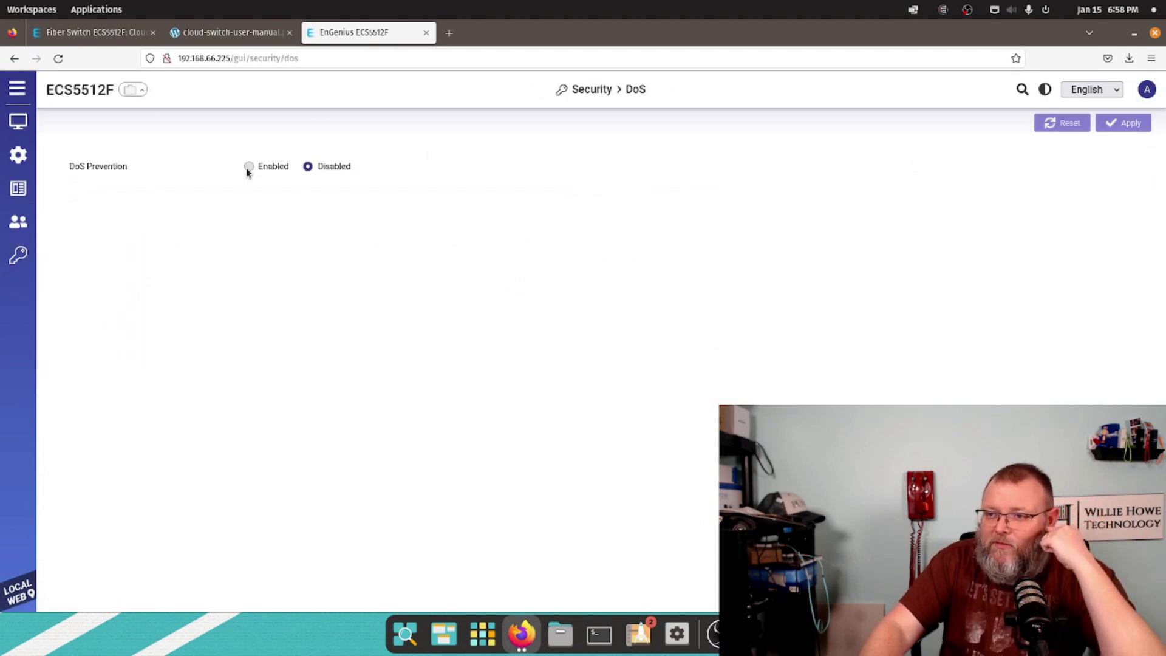
{"action": "left_click", "coordinate": [249, 168]}
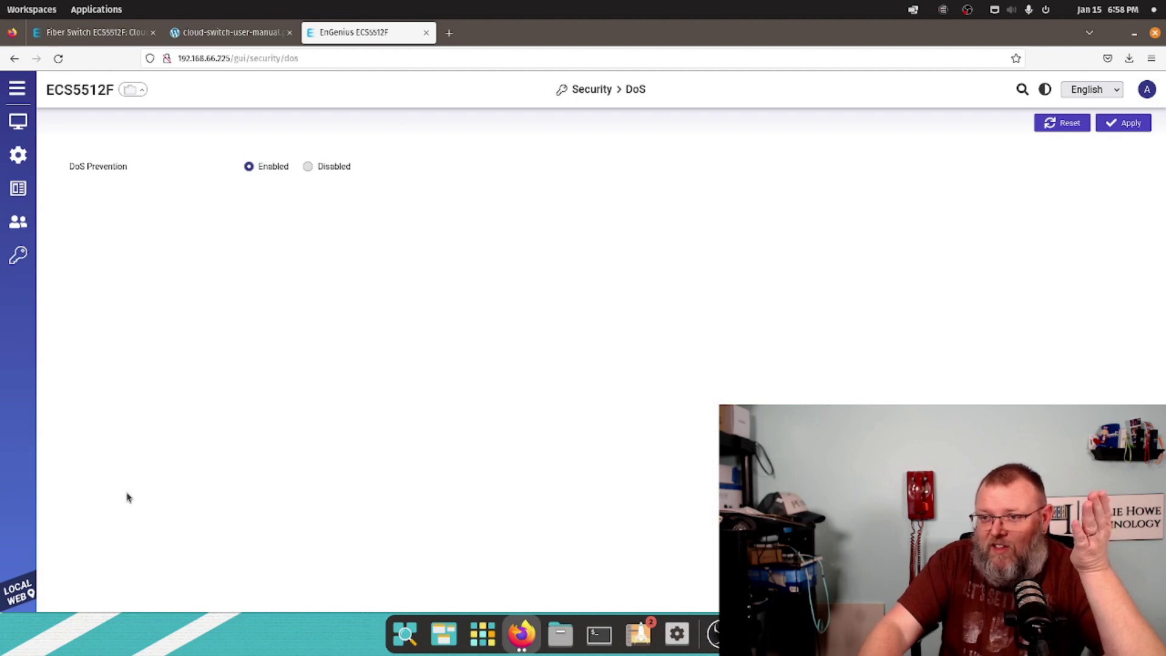
- Return to Monitor > Dashboard to view the switch summary and VLAN list
{"action": "mouse_move", "coordinate": [25, 109]}
{"action": "left_click", "coordinate": [92, 140]}
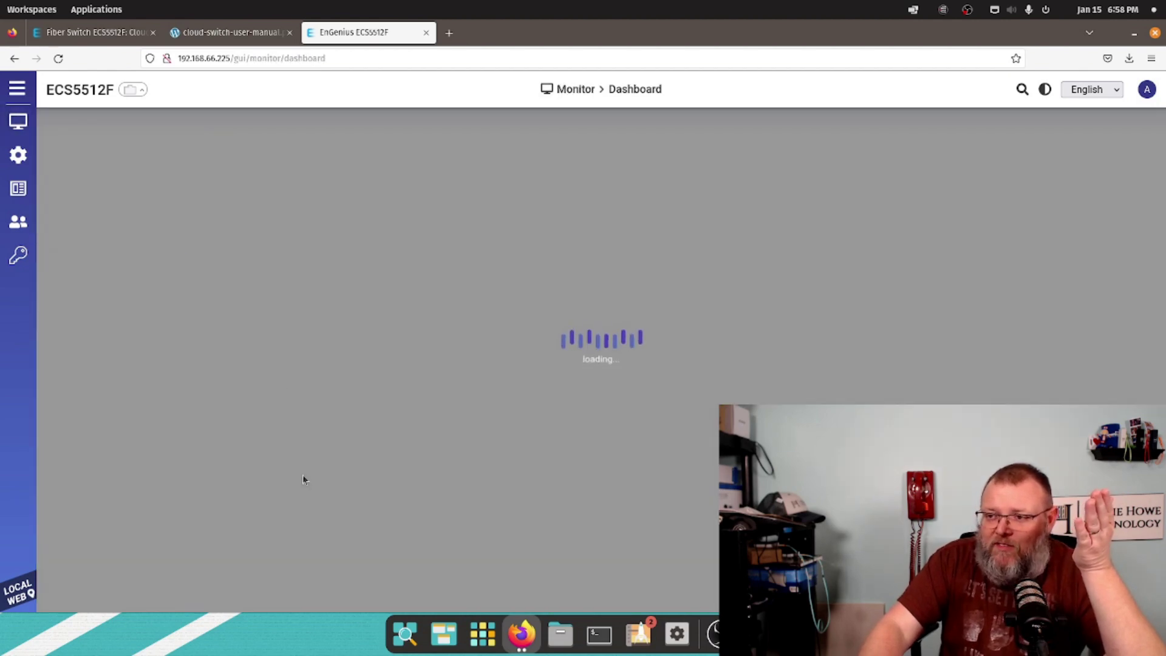